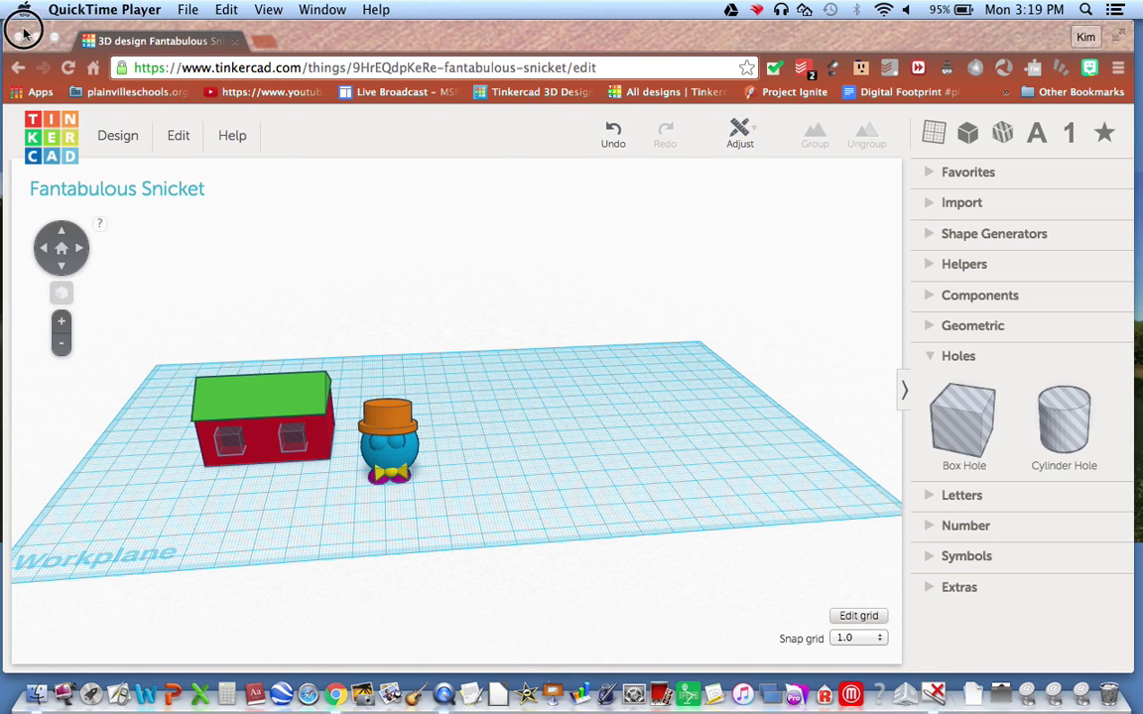
# - Move all parts of the hat-wearing character together to the front corner of the workplane, beside the Workplane label
pyautogui.click(467, 48)
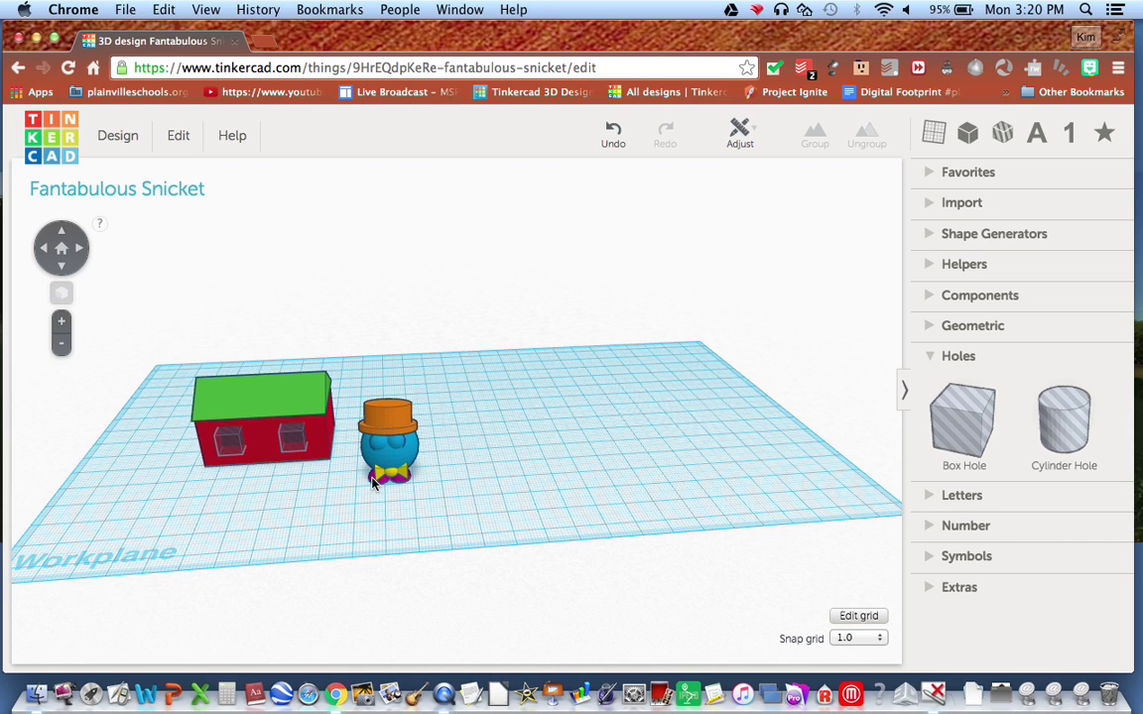
pyautogui.moveTo(441, 379); pyautogui.dragTo(370, 515)
pyautogui.moveTo(395, 453); pyautogui.dragTo(80, 502)
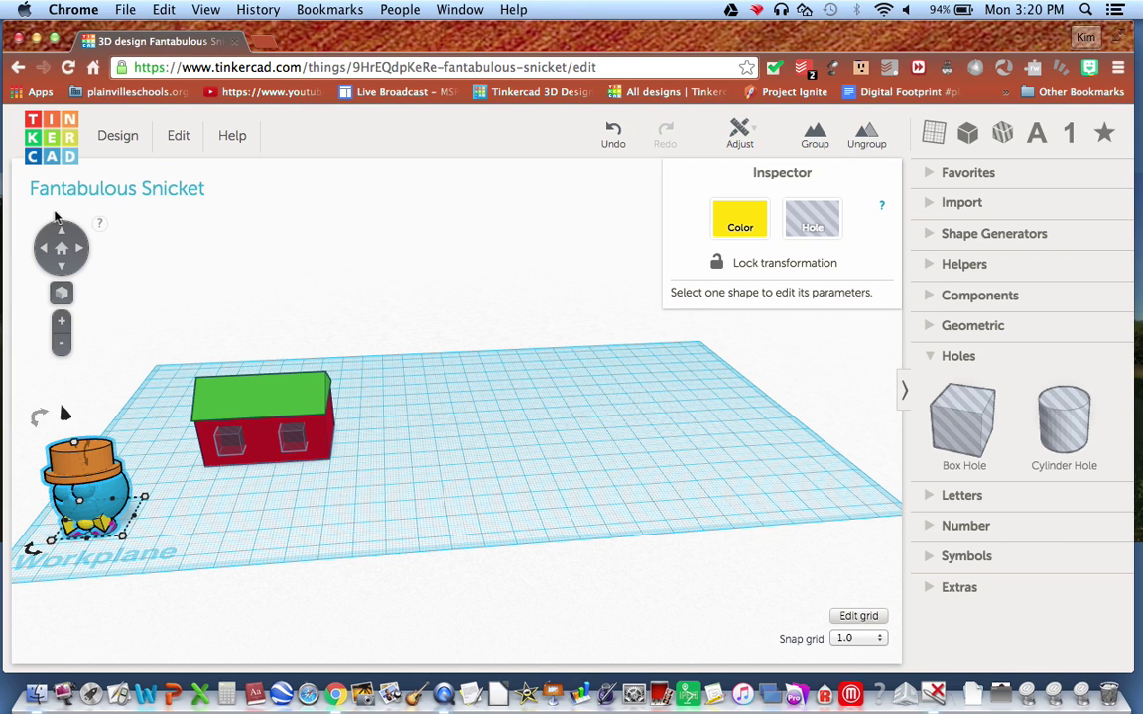
# - Examine the character and the house from the side, from low and high angles and close up, leaving nothing selected
pyautogui.click(79, 250)
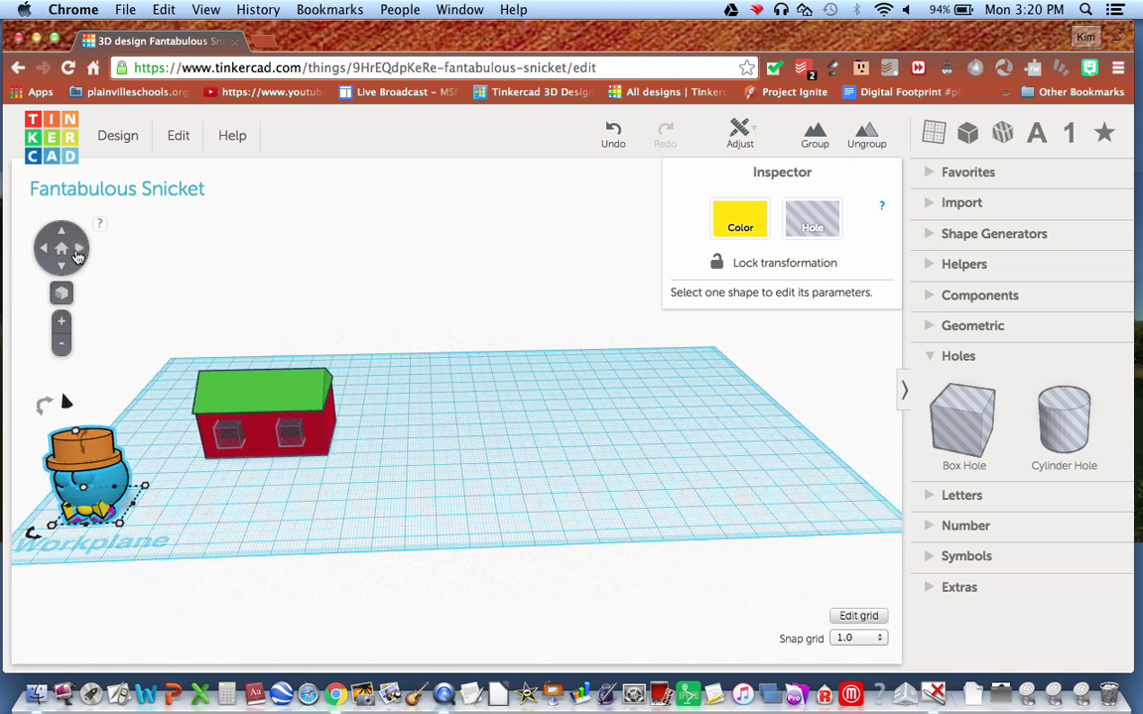
pyautogui.click(78, 250)
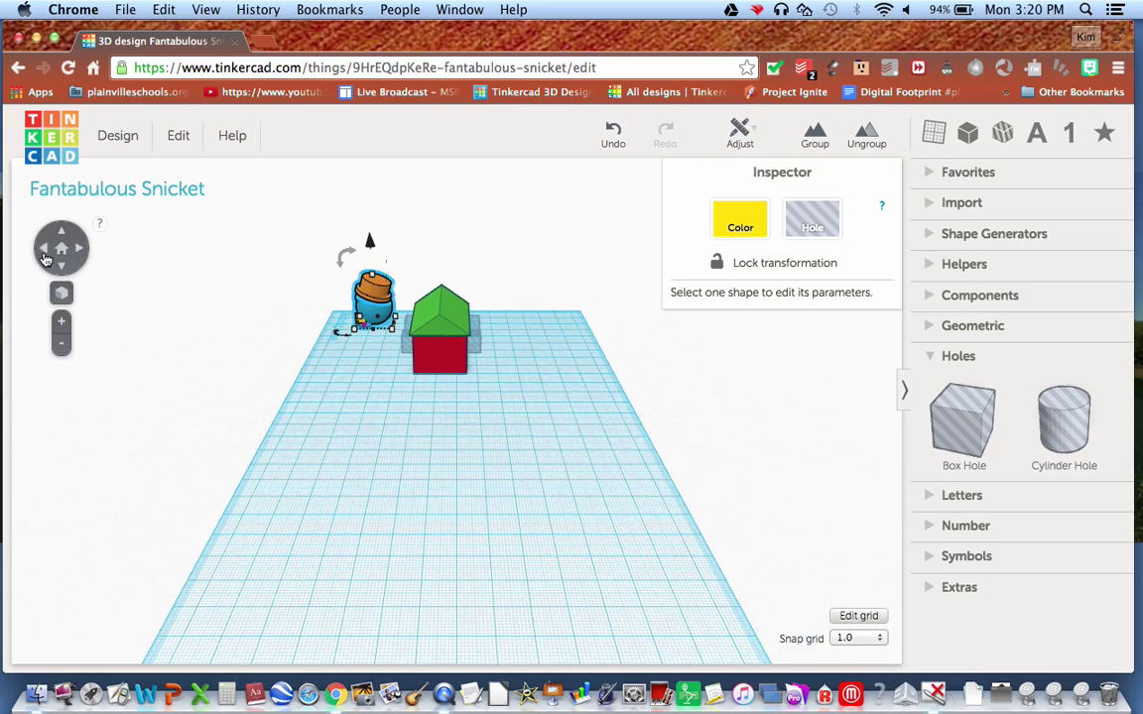
pyautogui.click(44, 253)
pyautogui.click(44, 253)
pyautogui.click(78, 250)
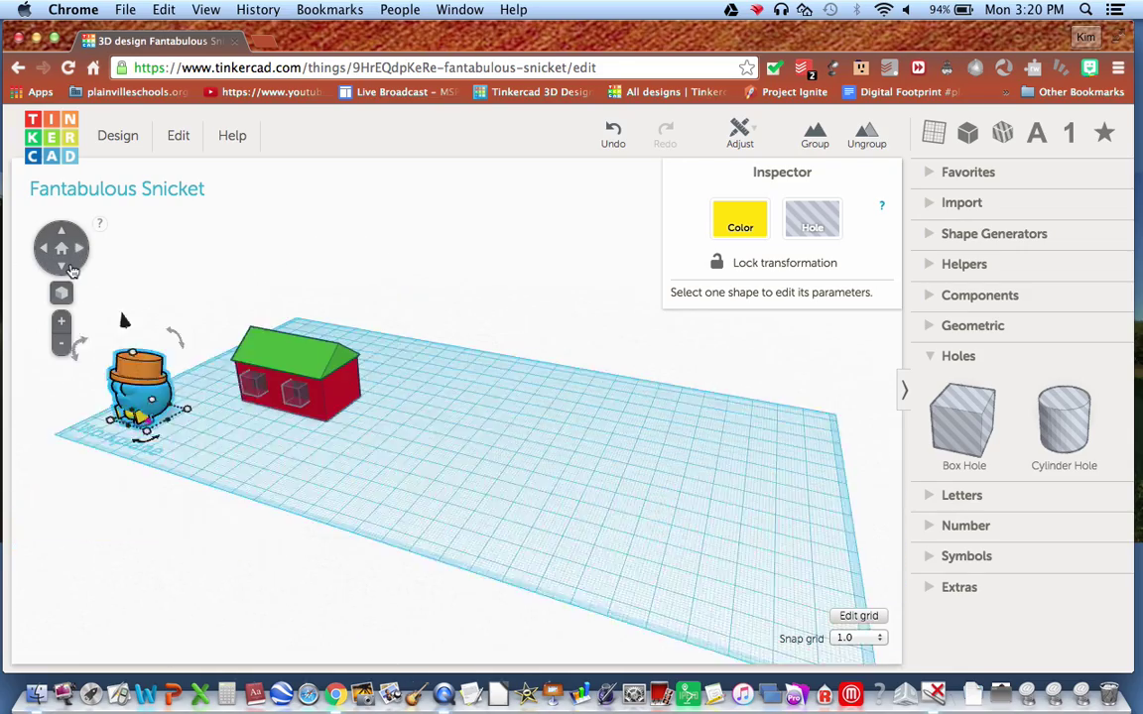
pyautogui.click(44, 249)
pyautogui.click(60, 266)
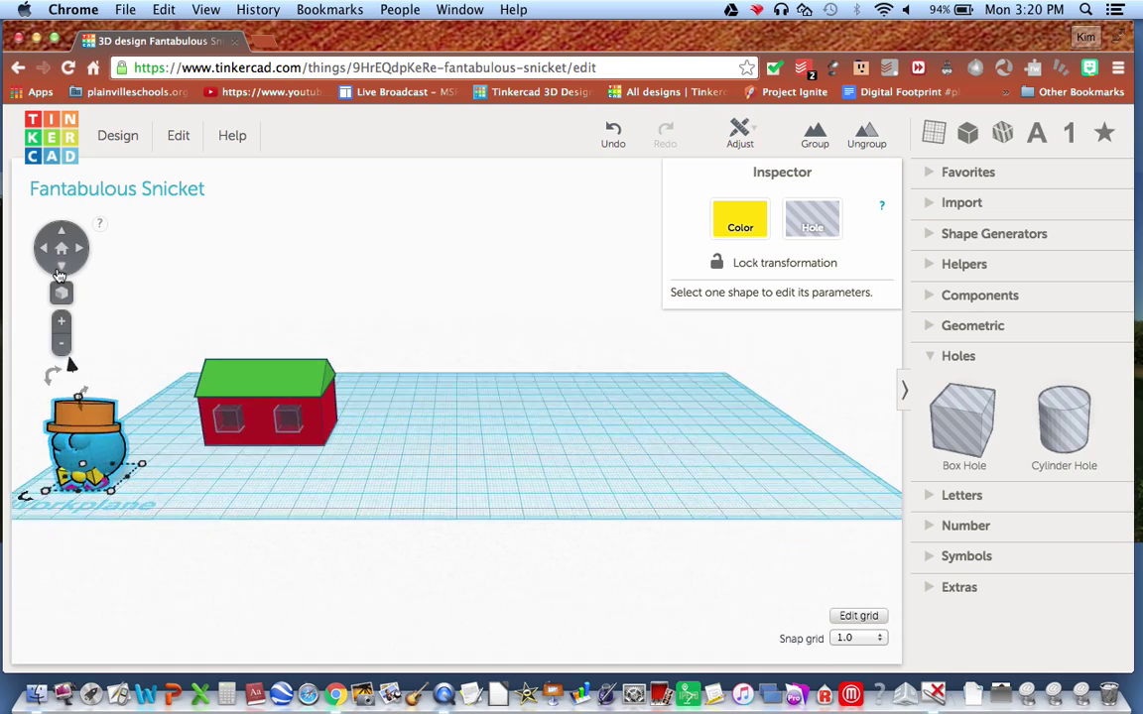
pyautogui.click(60, 266)
pyautogui.click(61, 233)
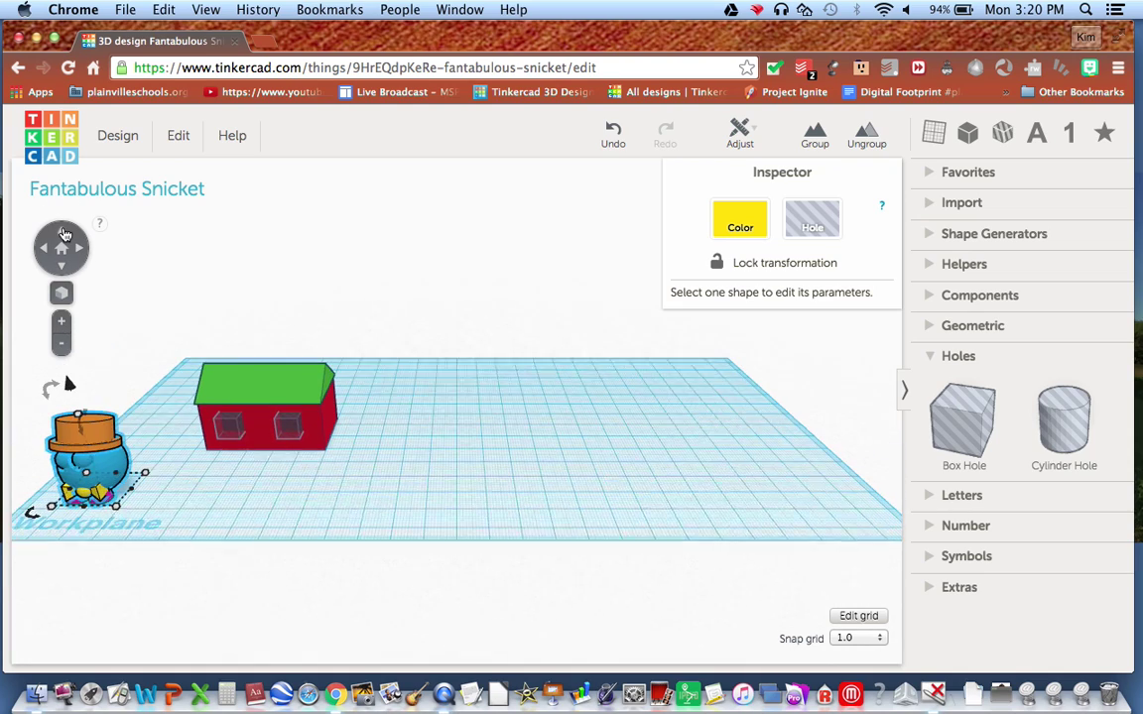
pyautogui.click(65, 295)
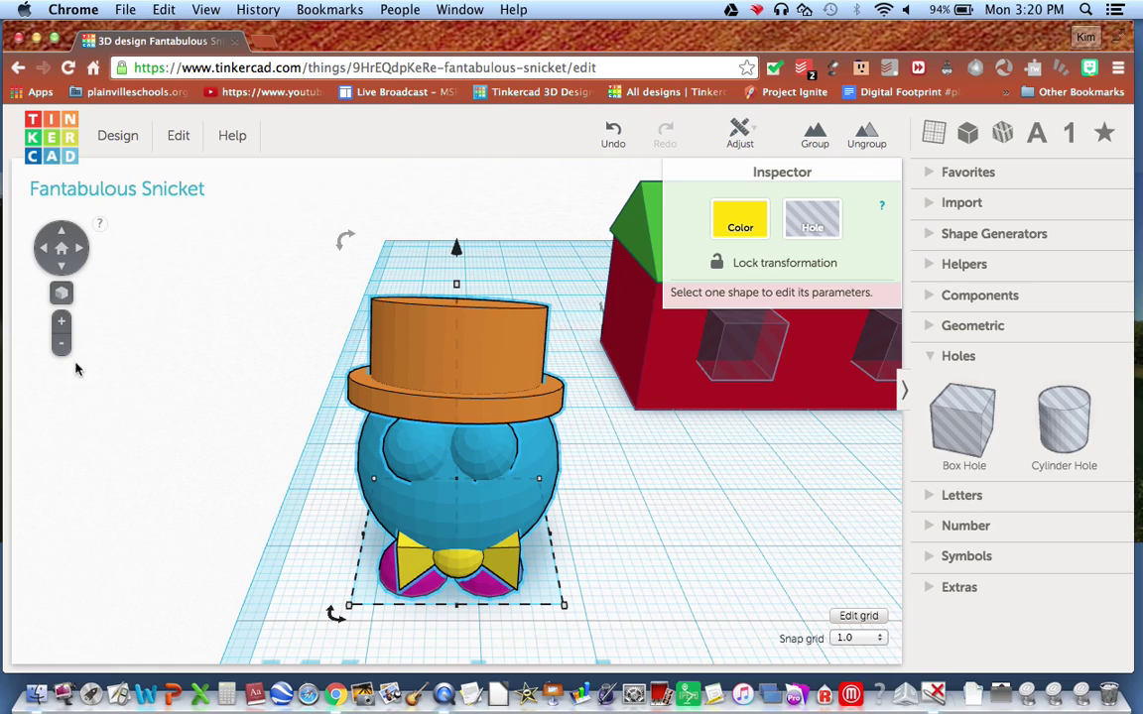
pyautogui.click(65, 258)
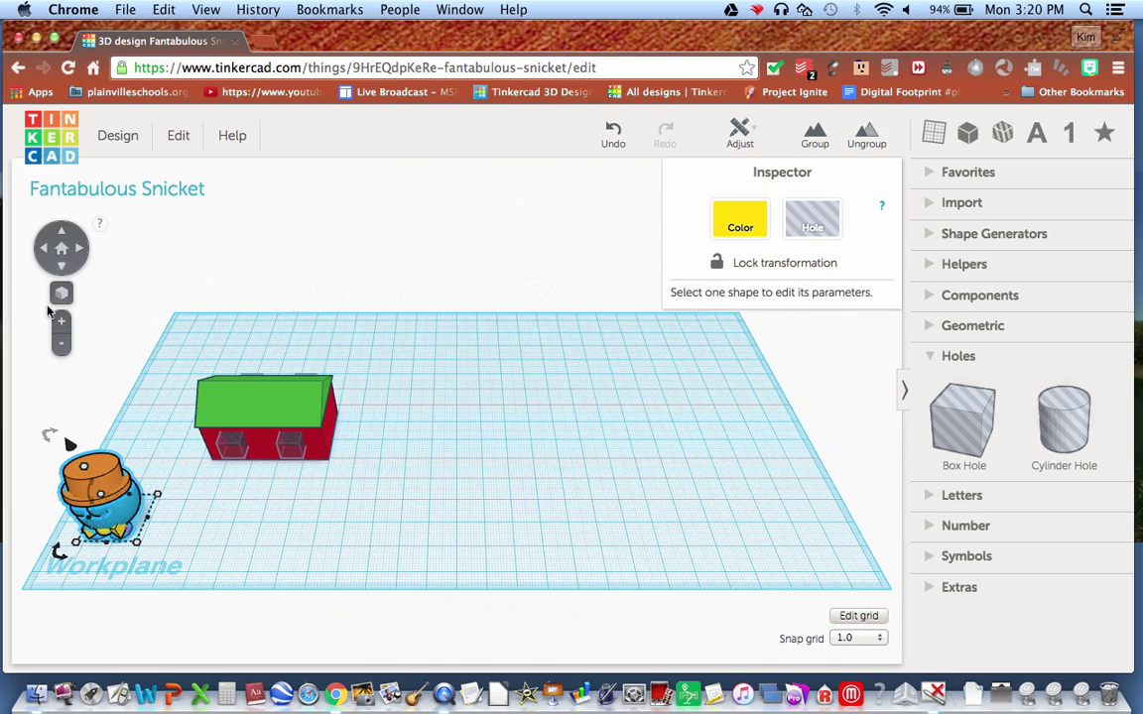
pyautogui.click(62, 297)
pyautogui.click(62, 302)
pyautogui.click(541, 496)
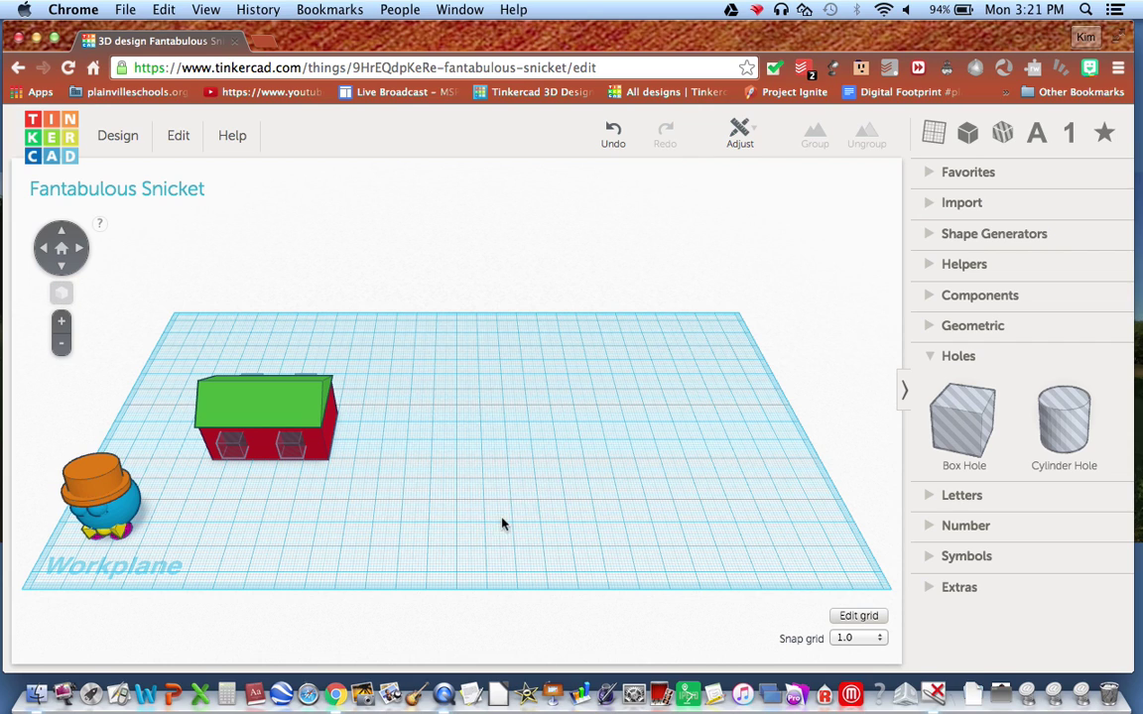
pyautogui.moveTo(511, 504)
pyautogui.mouseDown(button='right')
pyautogui.moveTo(426, 554)
pyautogui.moveTo(347, 526)
pyautogui.moveTo(294, 447)
pyautogui.moveTo(393, 339)
pyautogui.moveTo(437, 330)
pyautogui.moveTo(521, 231)
pyautogui.moveTo(531, 432)
pyautogui.moveTo(640, 460)
pyautogui.moveTo(508, 499)
pyautogui.mouseUp(button='right')
pyautogui.moveTo(425, 474)
pyautogui.keyDown('shift'); pyautogui.mouseDown(button='right')
pyautogui.moveTo(747, 498)
pyautogui.moveTo(580, 483)
pyautogui.moveTo(242, 503)
pyautogui.moveTo(327, 457)
pyautogui.moveTo(378, 334)
pyautogui.moveTo(390, 361)
pyautogui.moveTo(387, 595)
pyautogui.moveTo(443, 458)
pyautogui.mouseUp(button='right'); pyautogui.keyUp('shift')
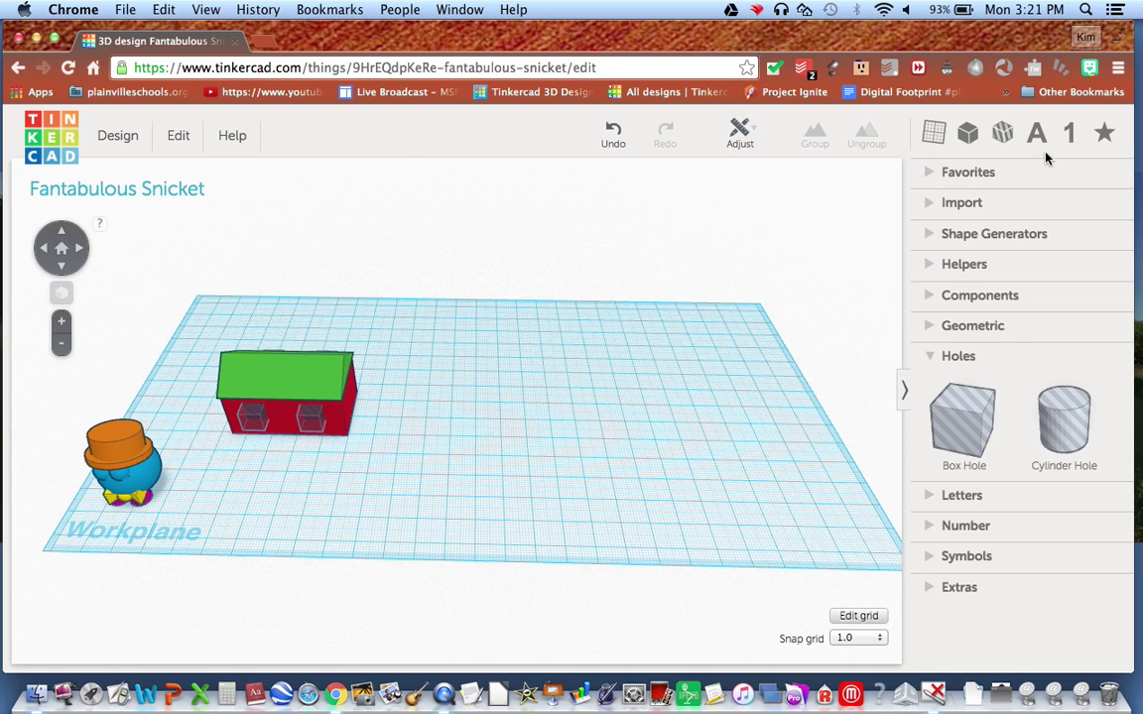
# - Look through the Geometric shapes and the Tinkercad shape generators available for the design
pyautogui.click(928, 362)
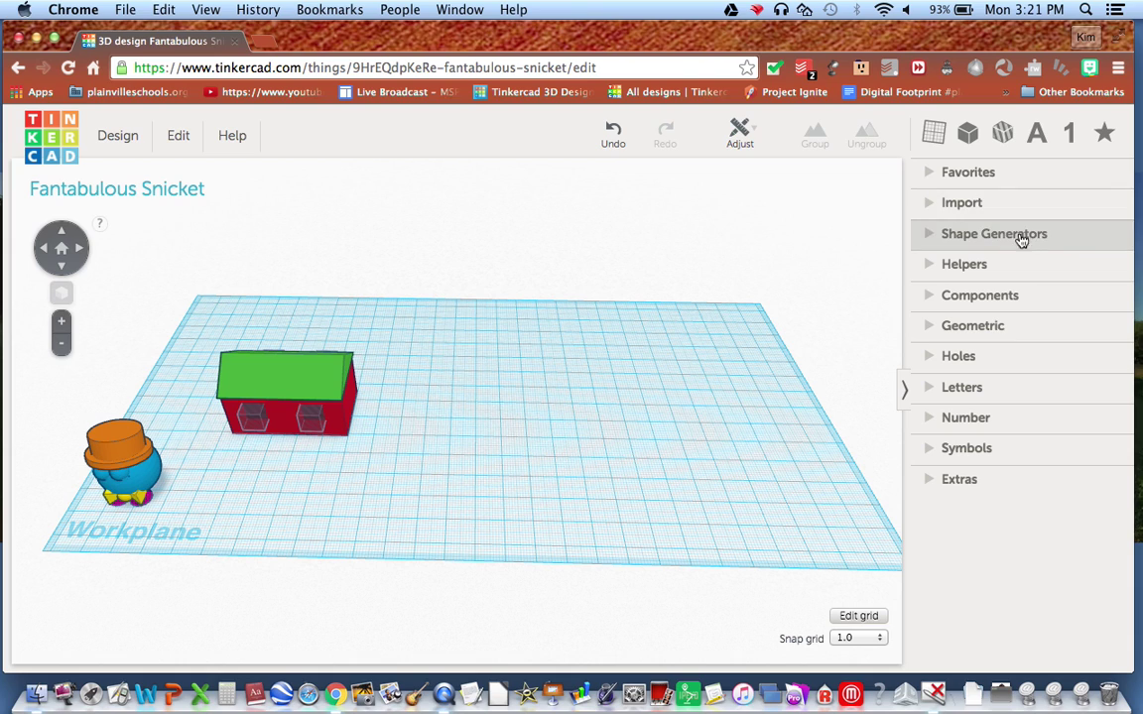
pyautogui.click(930, 326)
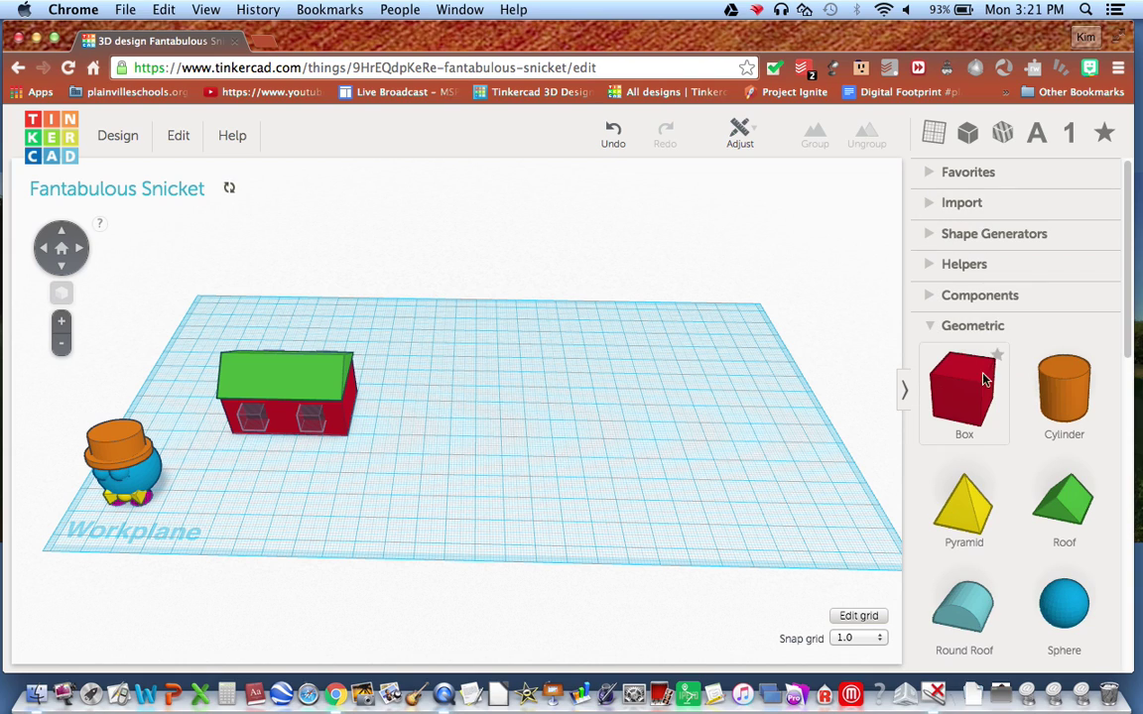
pyautogui.scroll(-5, 1020, 396)
pyautogui.scroll(-6, 1019, 396)
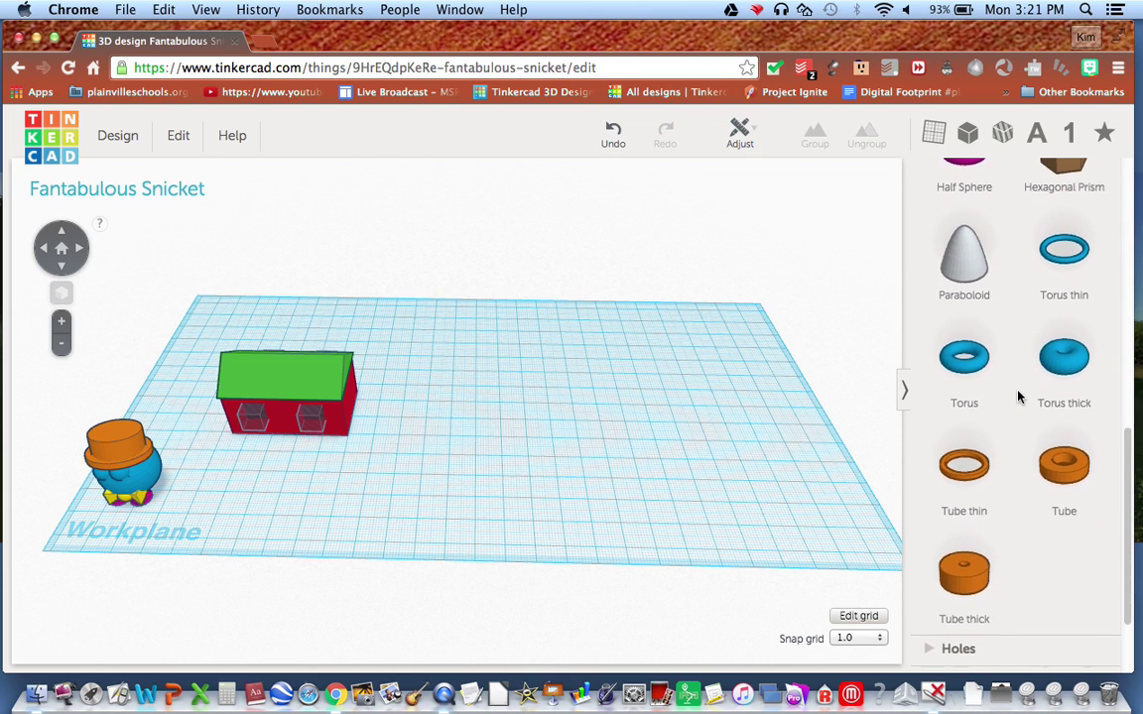
pyautogui.scroll(7, 1020, 396)
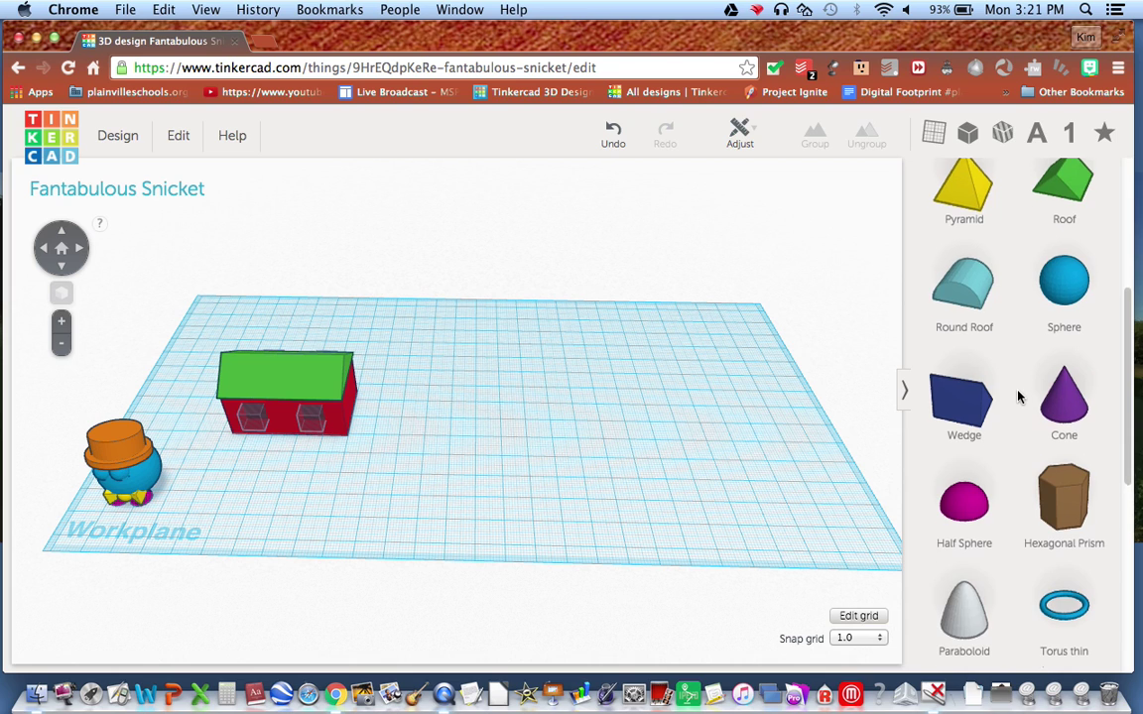
pyautogui.scroll(3, 1018, 397)
pyautogui.scroll(3, 1018, 397)
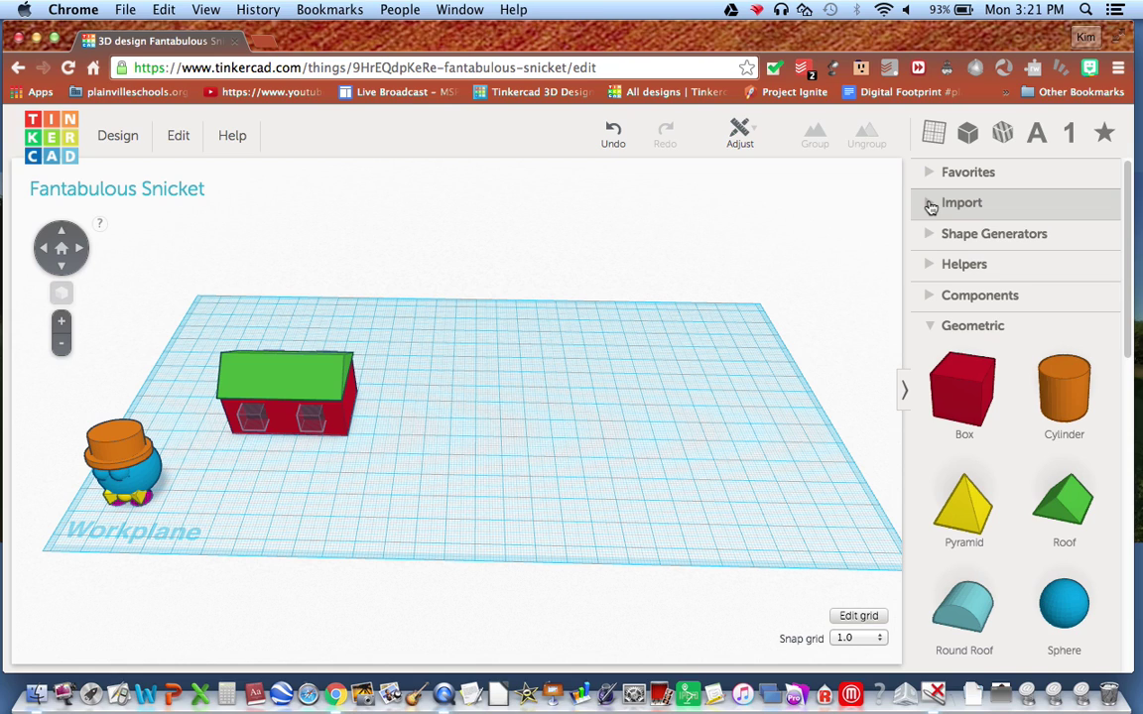
pyautogui.click(934, 234)
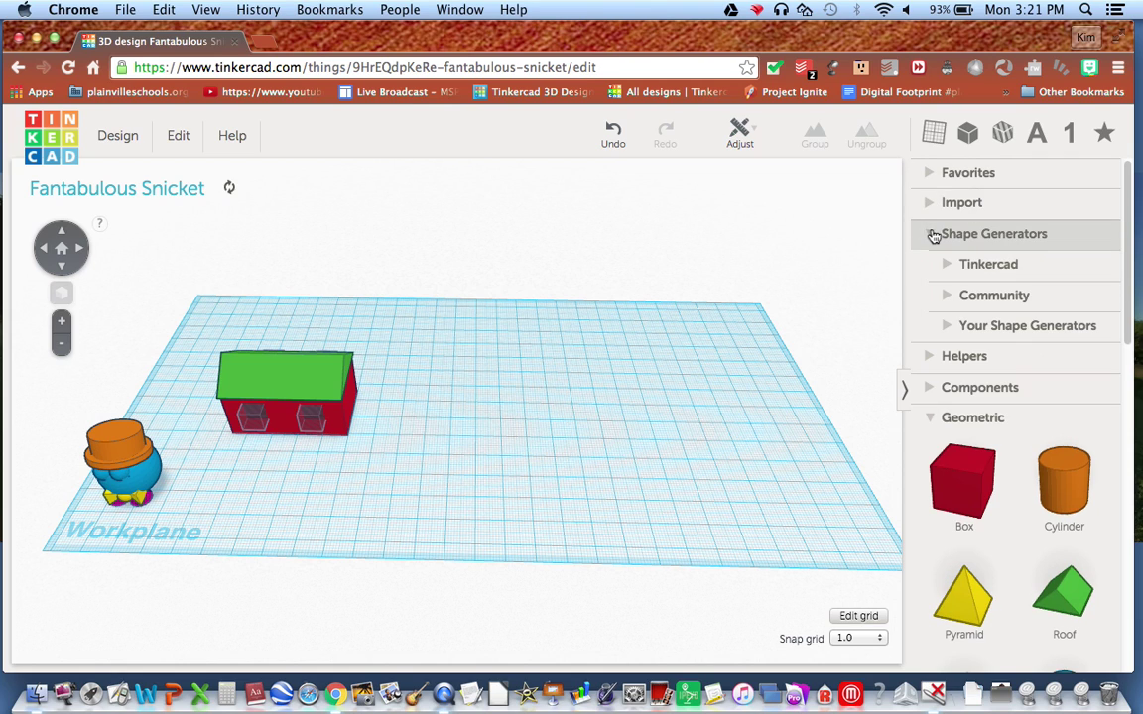
pyautogui.click(943, 265)
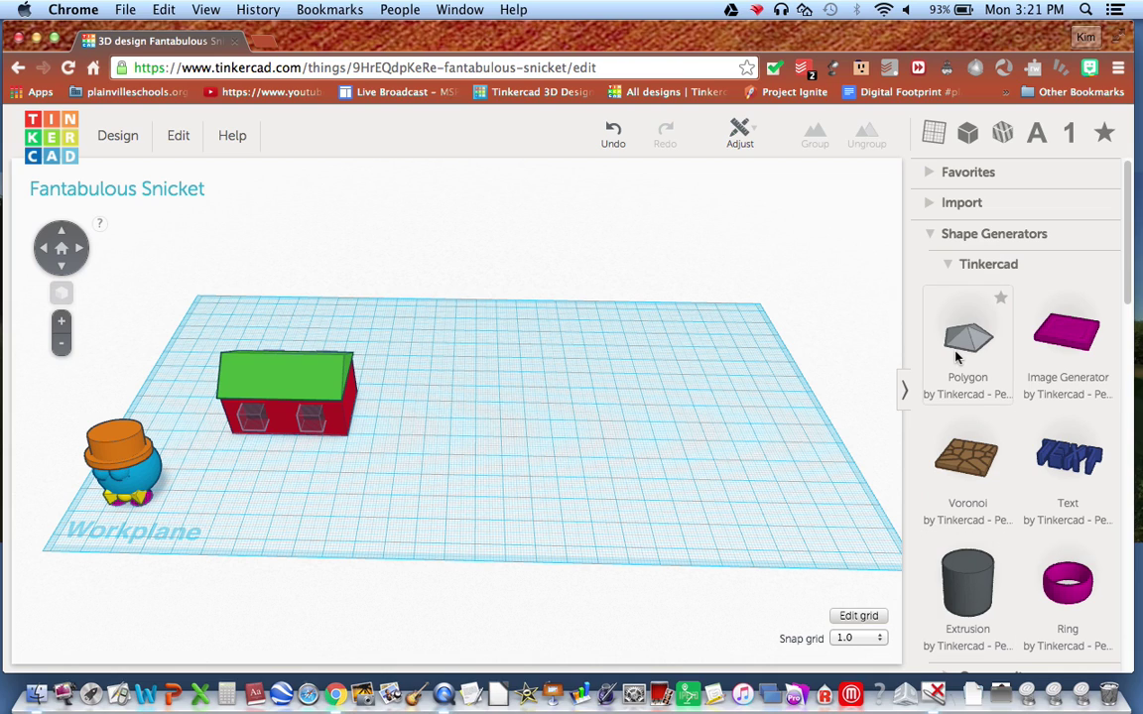
pyautogui.click(952, 270)
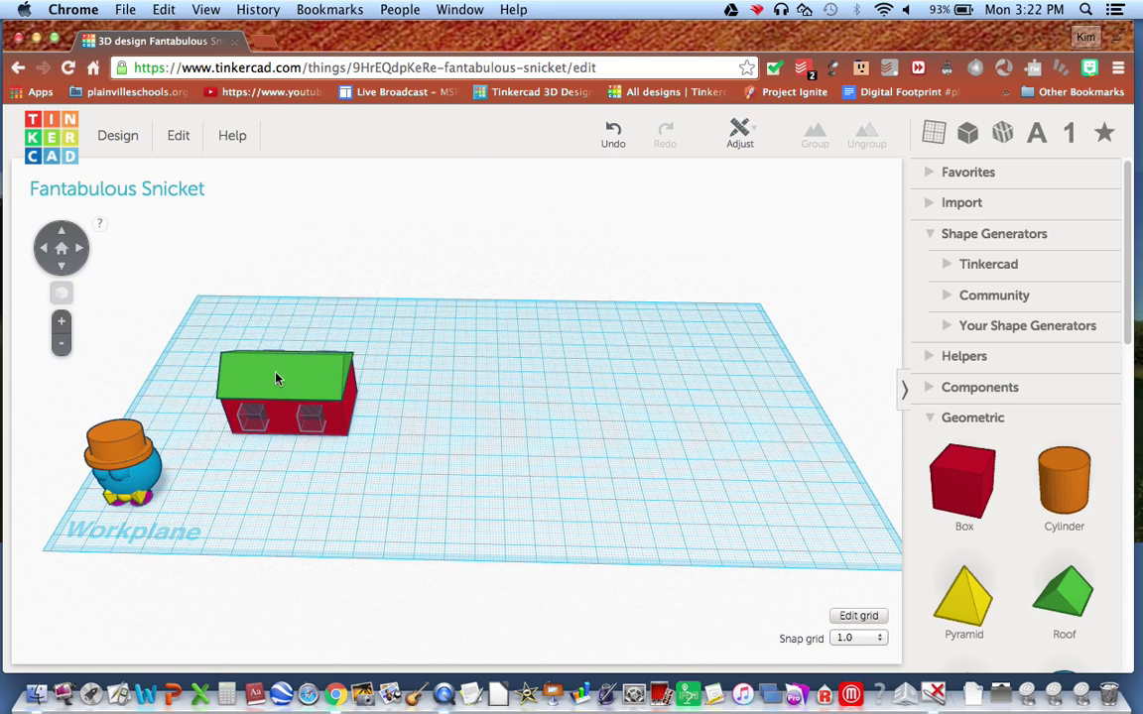
# - Place a box on the workplane beside the house and stretch its base to 45 mm long and 25 mm deep
pyautogui.moveTo(963, 506); pyautogui.dragTo(451, 412)
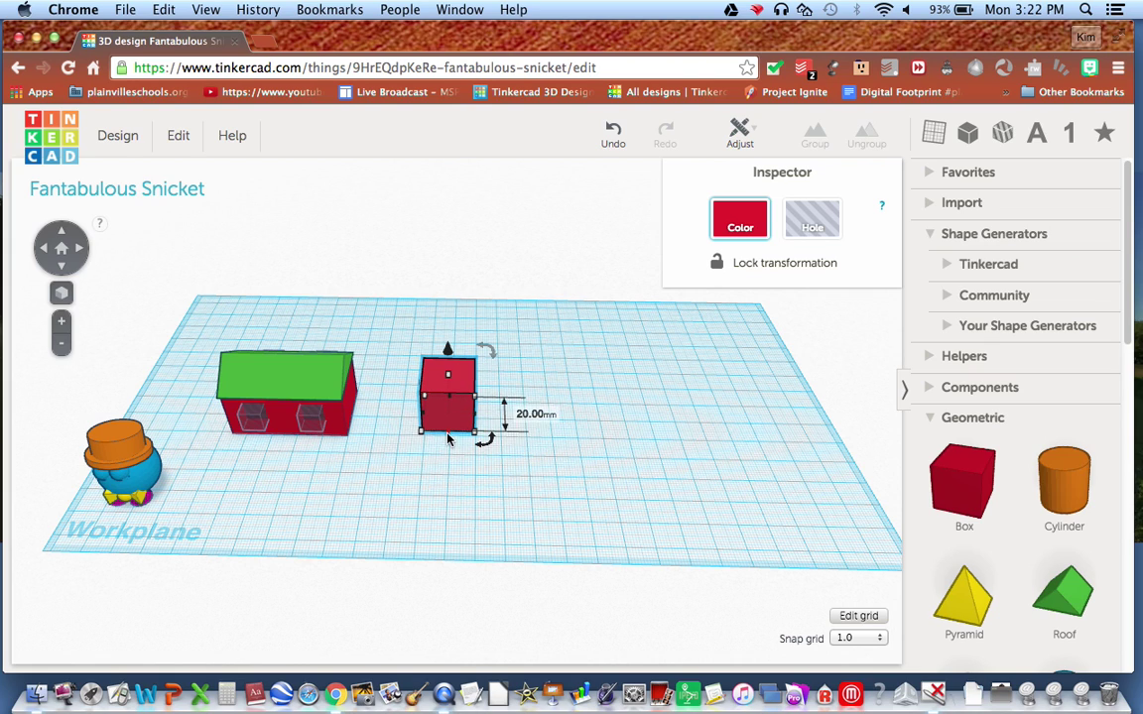
pyautogui.moveTo(447, 440); pyautogui.dragTo(447, 448)
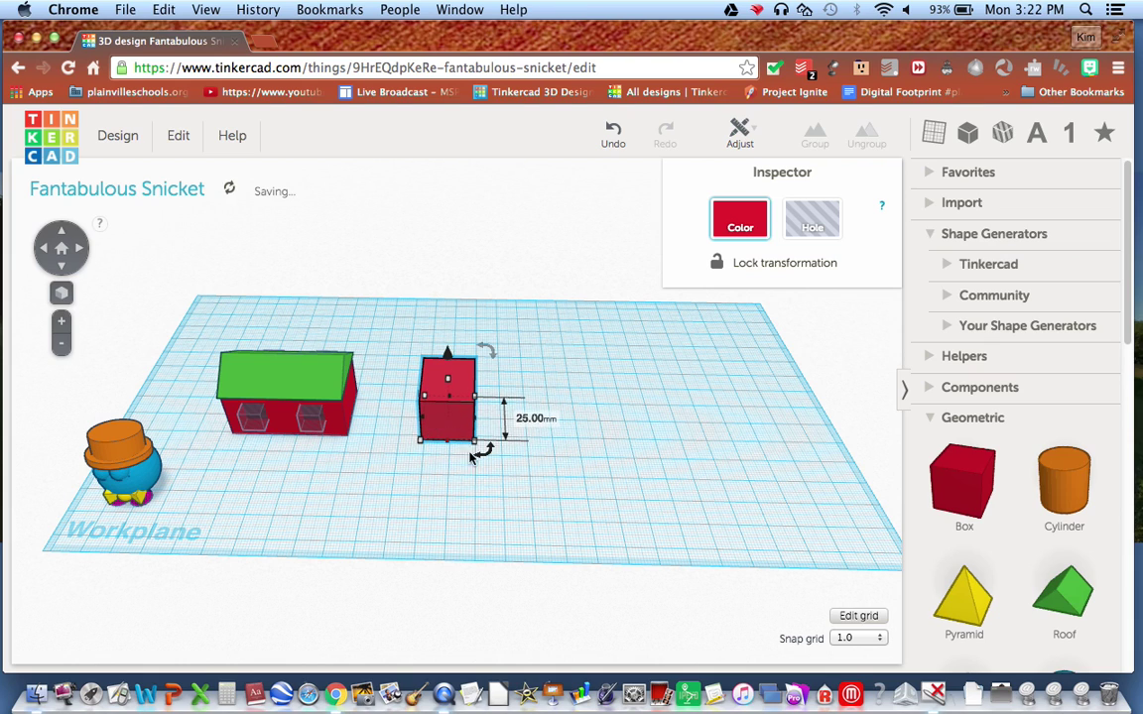
pyautogui.moveTo(475, 420); pyautogui.dragTo(536, 422)
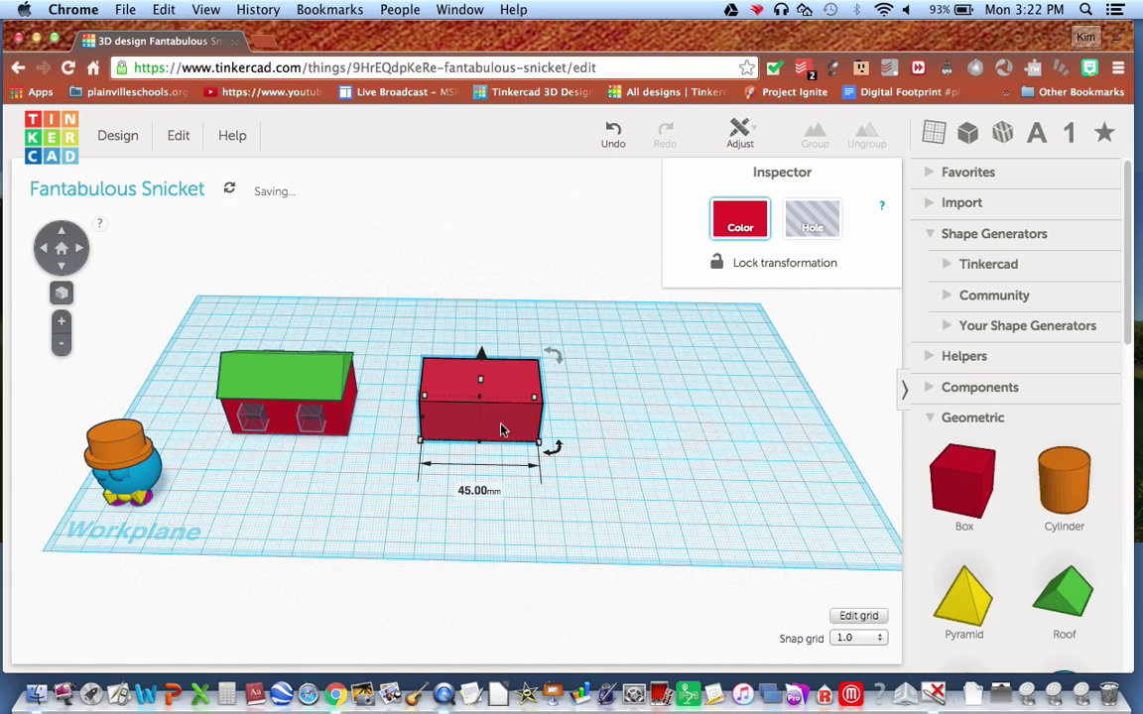
pyautogui.click(536, 425)
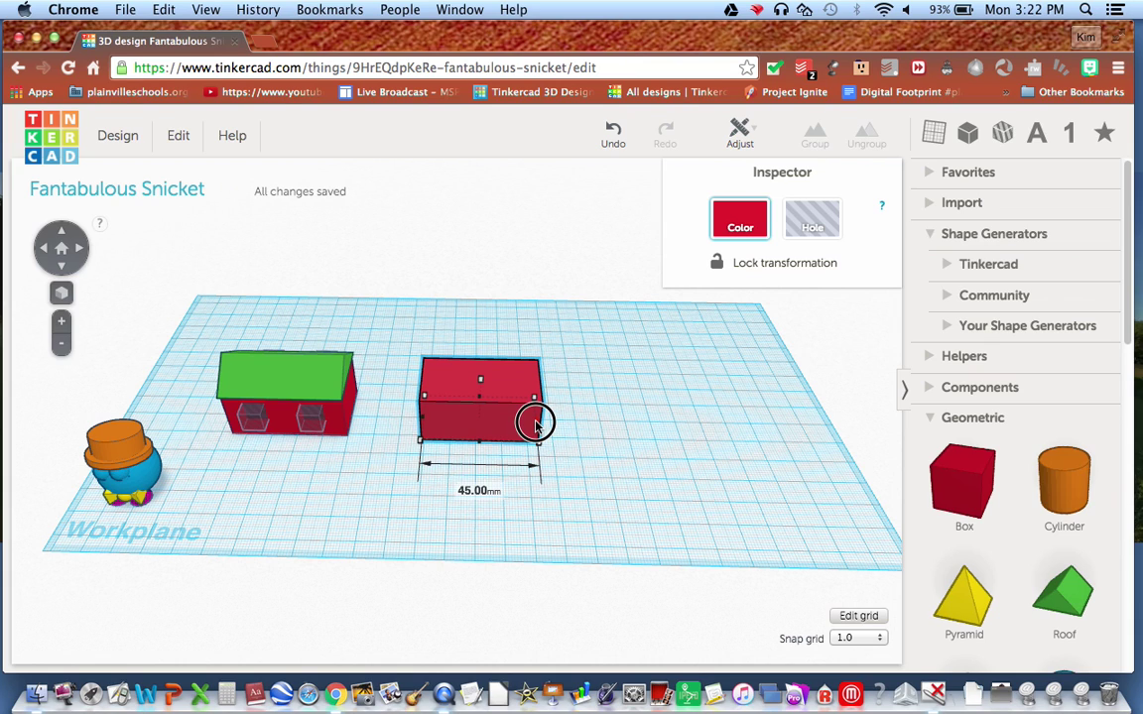
pyautogui.moveTo(536, 425)
pyautogui.mouseDown()
pyautogui.moveTo(557, 419)
pyautogui.moveTo(534, 425)
pyautogui.mouseUp()
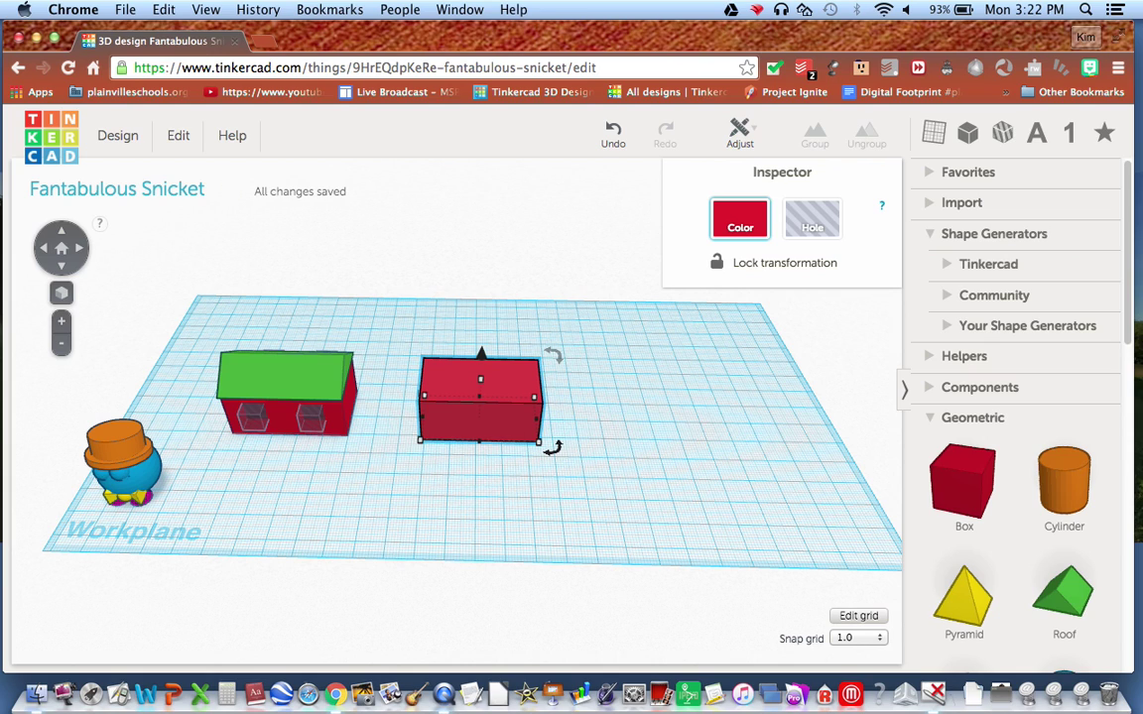
# - Place a ruler at the new box's front corner and set the box's length to 50 mm
pyautogui.click(421, 446)
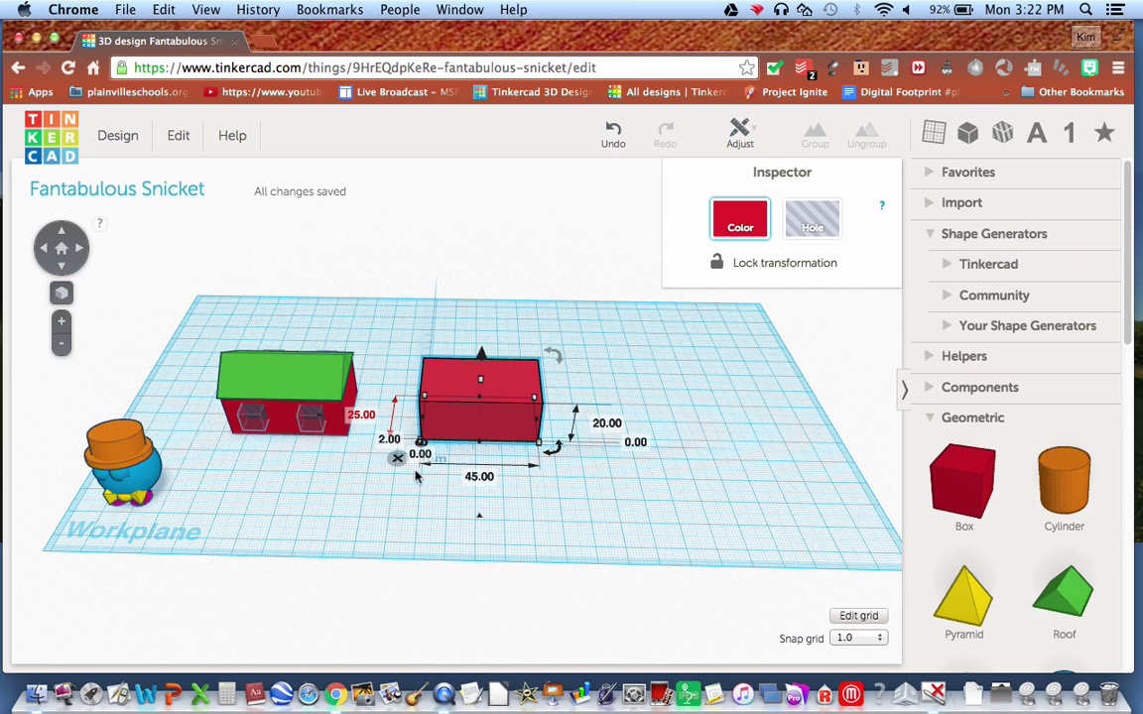
pyautogui.click(480, 478)
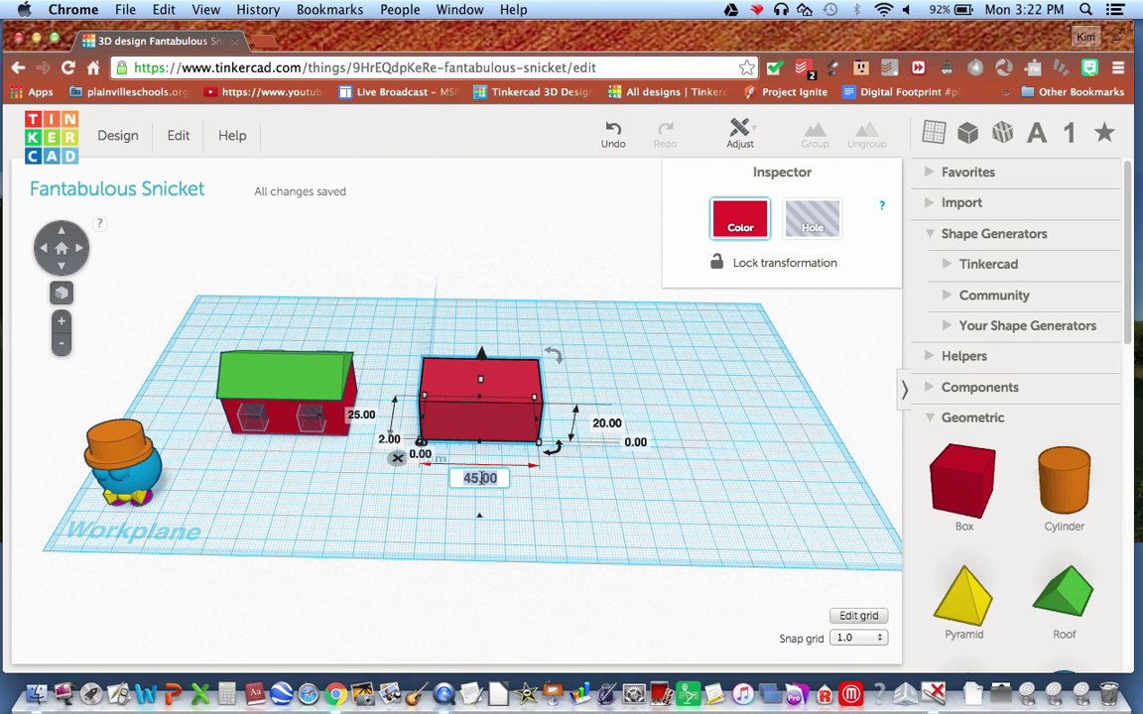
pyautogui.write('50')
pyautogui.press('Return')
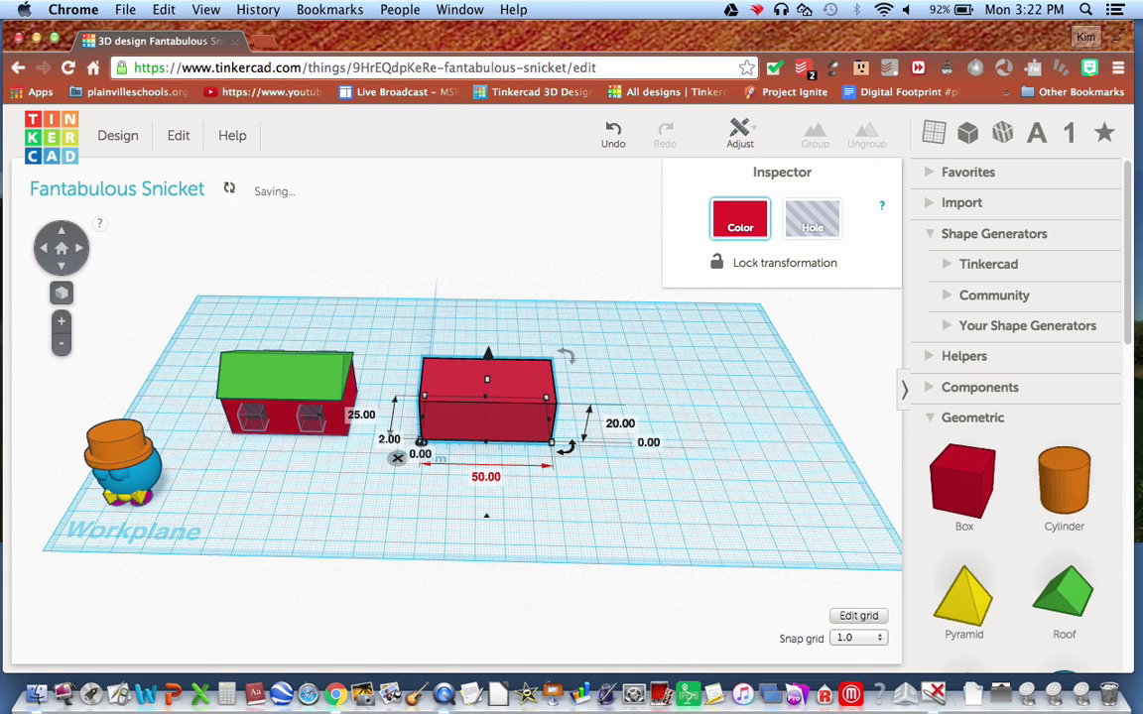
# - Set the box's length to 45 mm, dismiss the ruler and deselect the box
pyautogui.click(488, 476)
pyautogui.write('45')
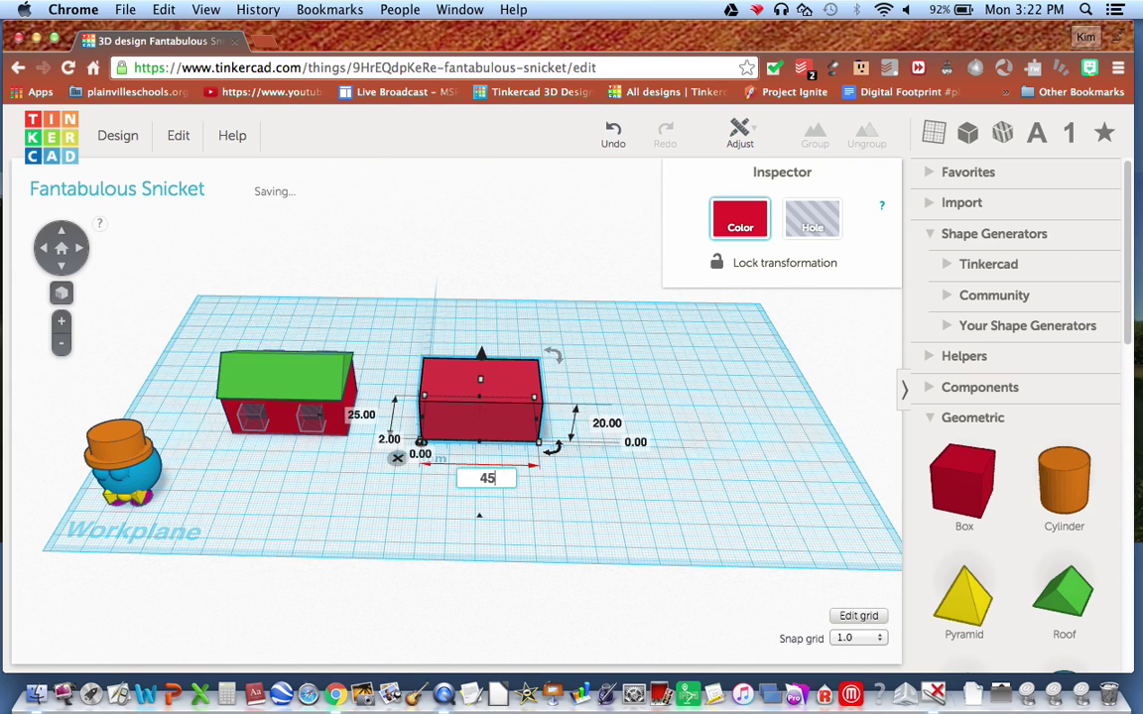
pyautogui.press('Return')
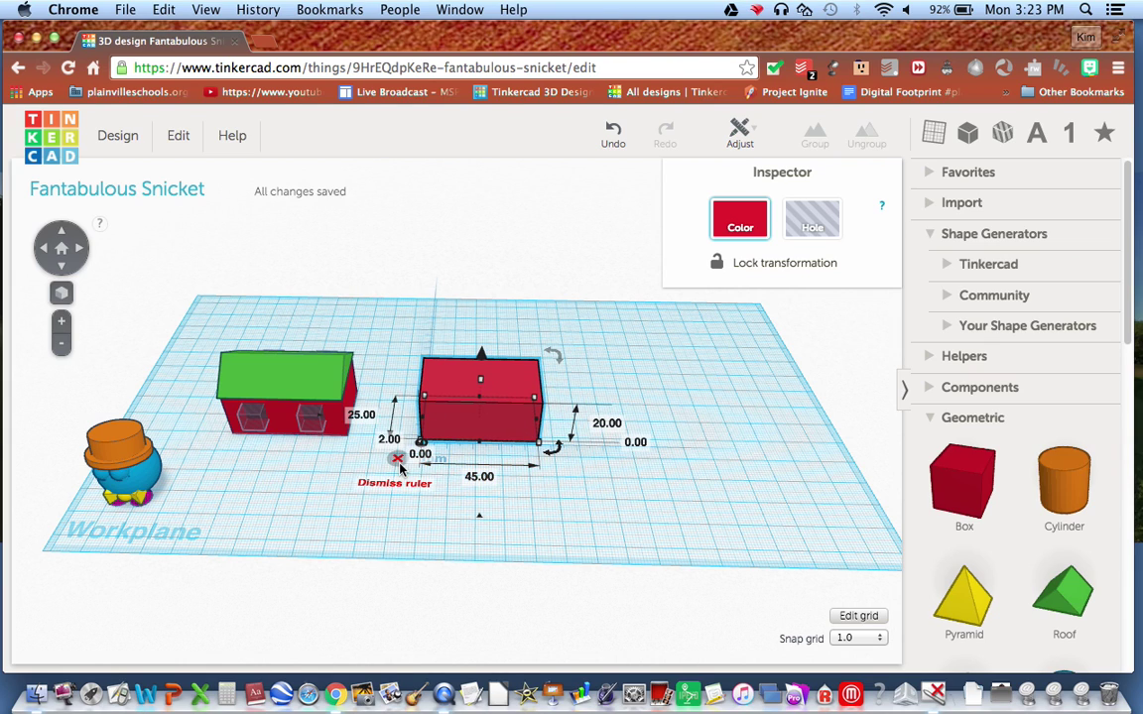
pyautogui.click(397, 460)
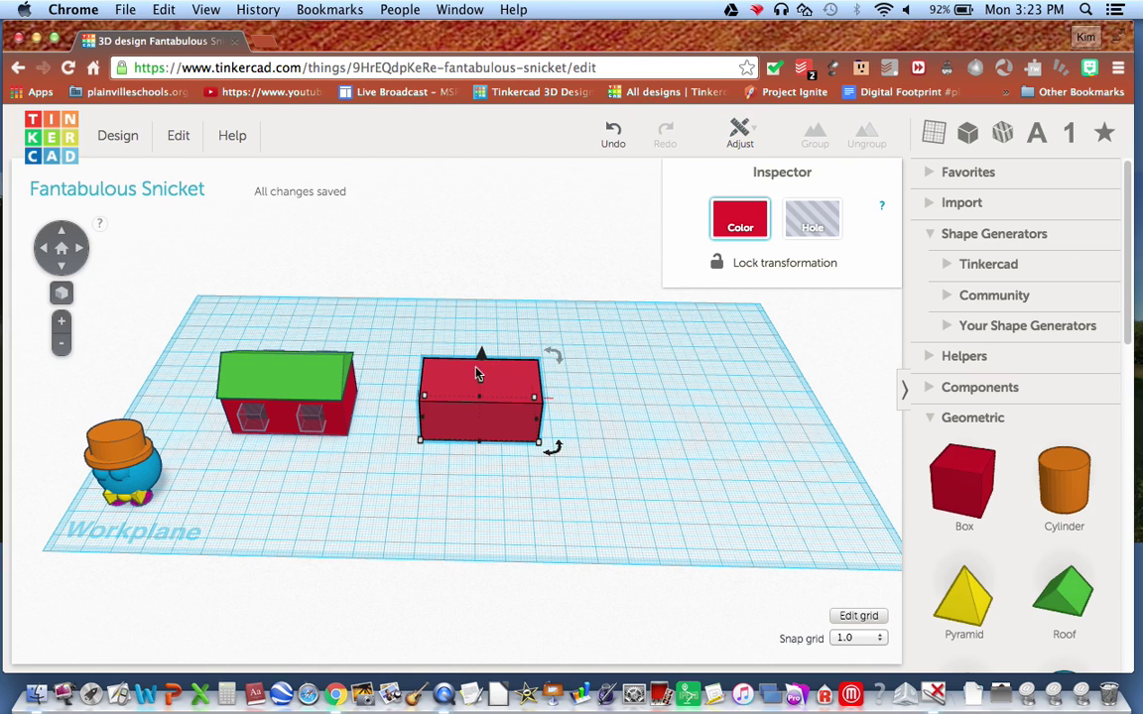
pyautogui.click(609, 376)
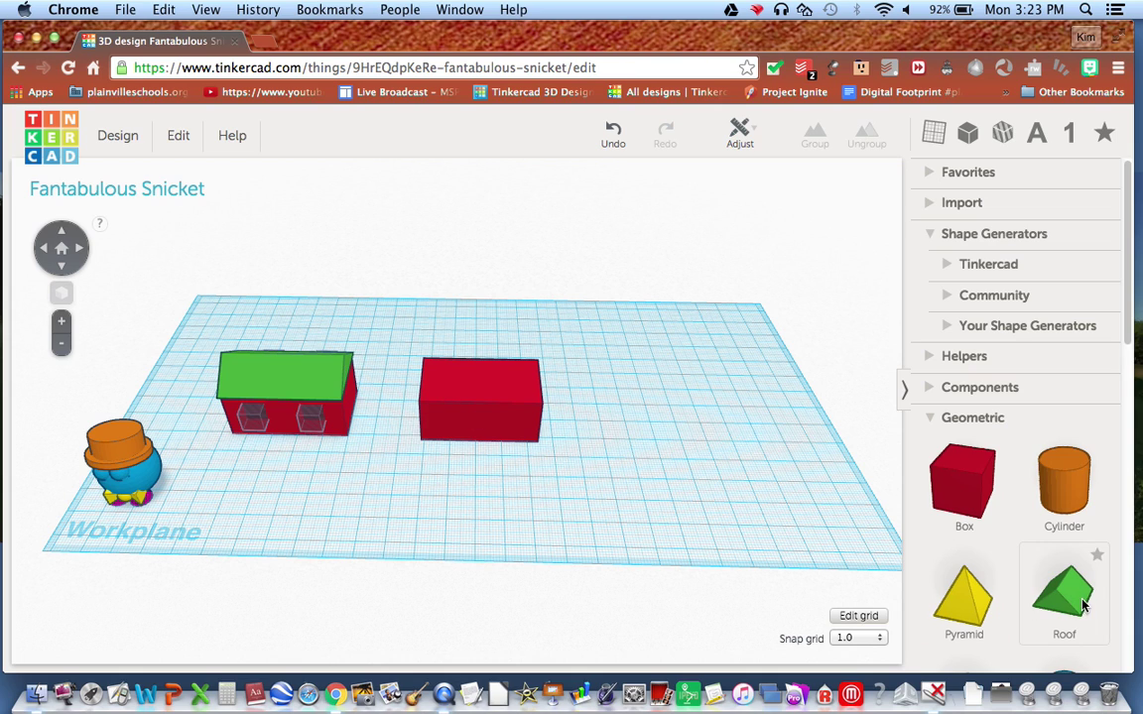
# - Place a green roof shape on the workplane just in front of the new red box
pyautogui.scroll(-3, 1060, 562)
pyautogui.scroll(-2, 1060, 562)
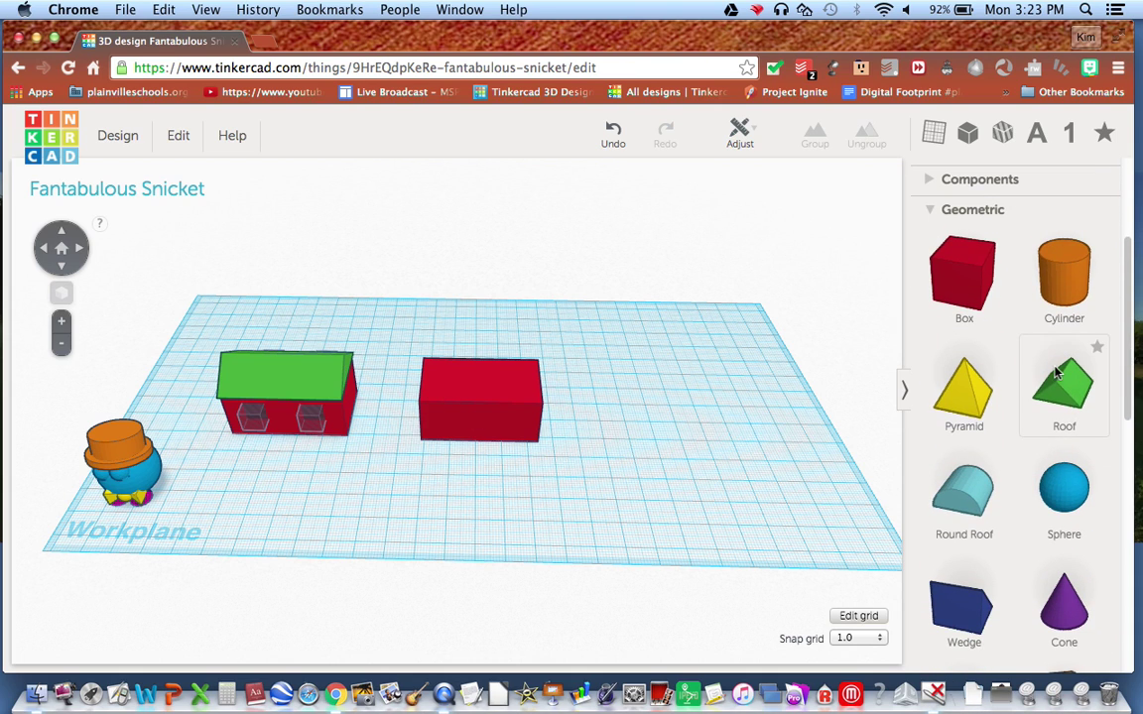
pyautogui.moveTo(1067, 392); pyautogui.dragTo(479, 489)
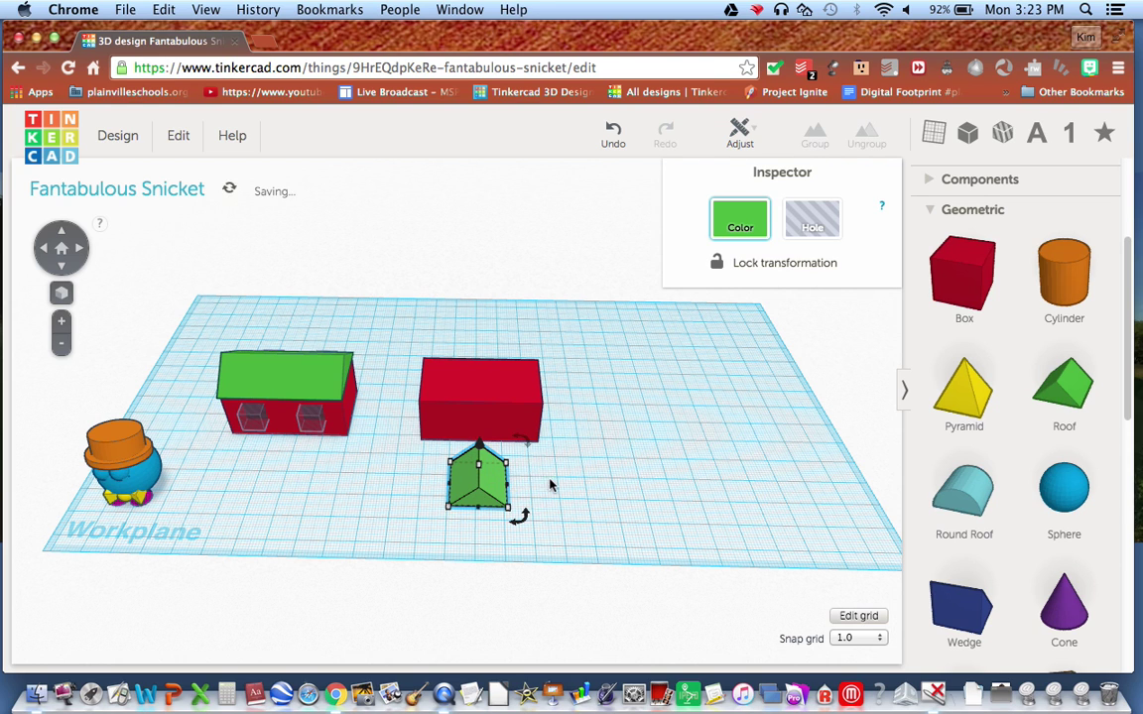
pyautogui.moveTo(551, 485); pyautogui.dragTo(548, 334, button='right')
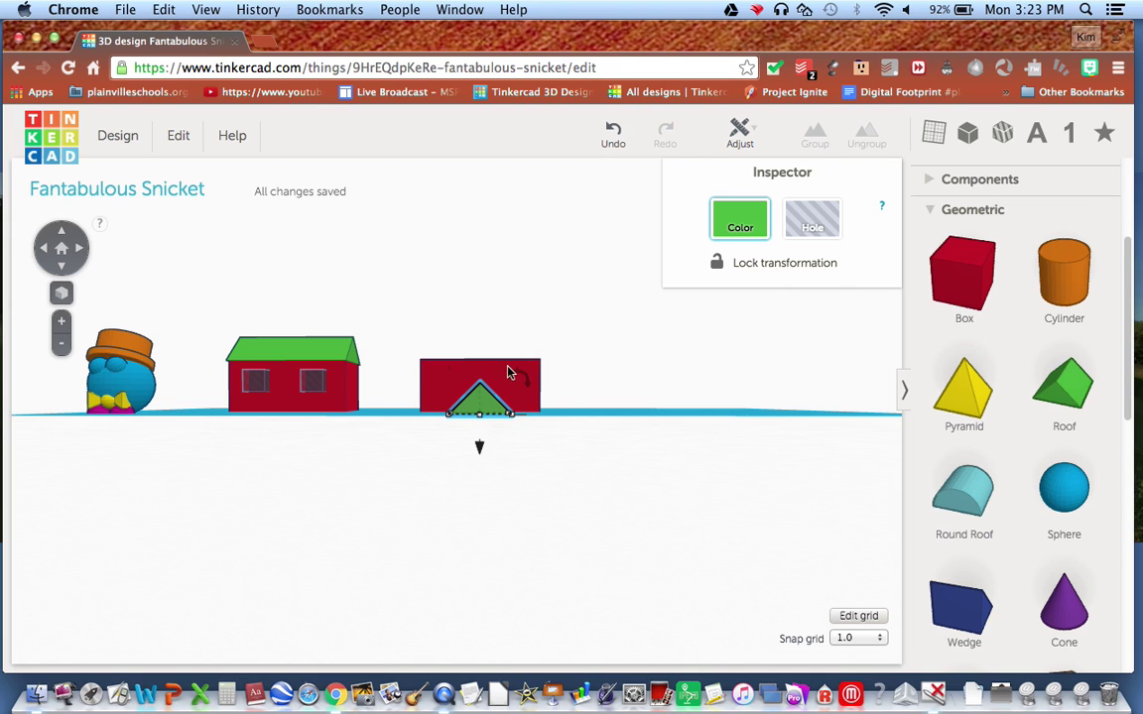
pyautogui.moveTo(507, 373); pyautogui.dragTo(483, 481, button='right')
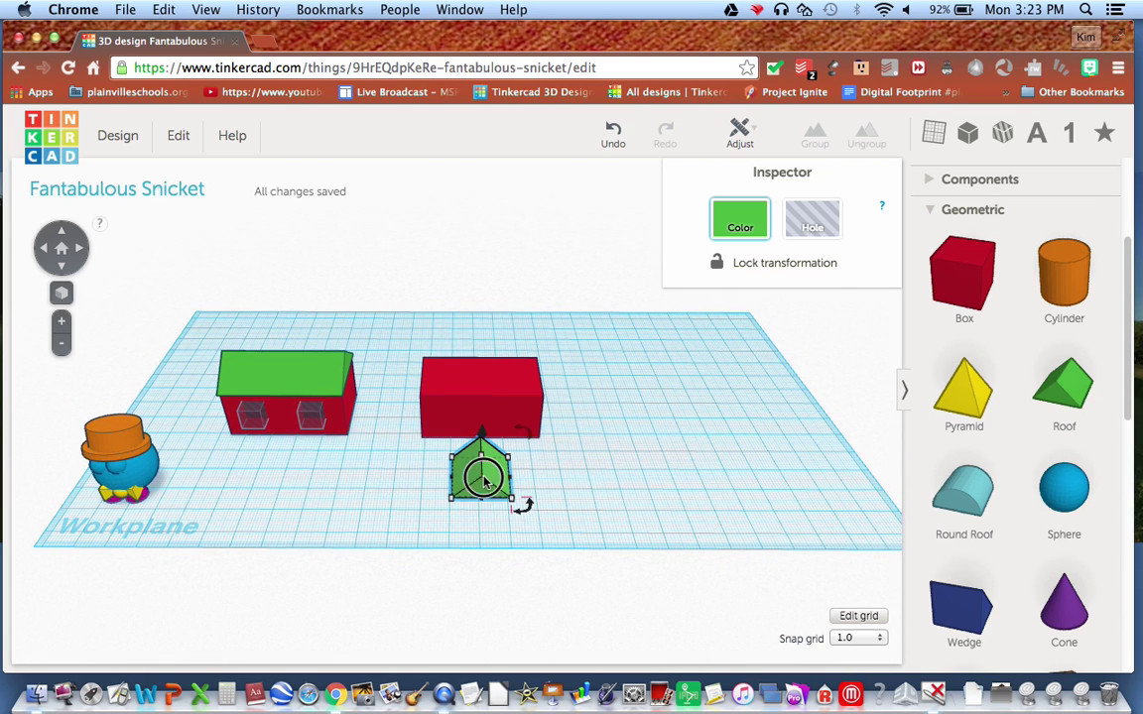
# - Delete the roof in front of the new red box and place a workplane on the box's top face
pyautogui.press('Delete')
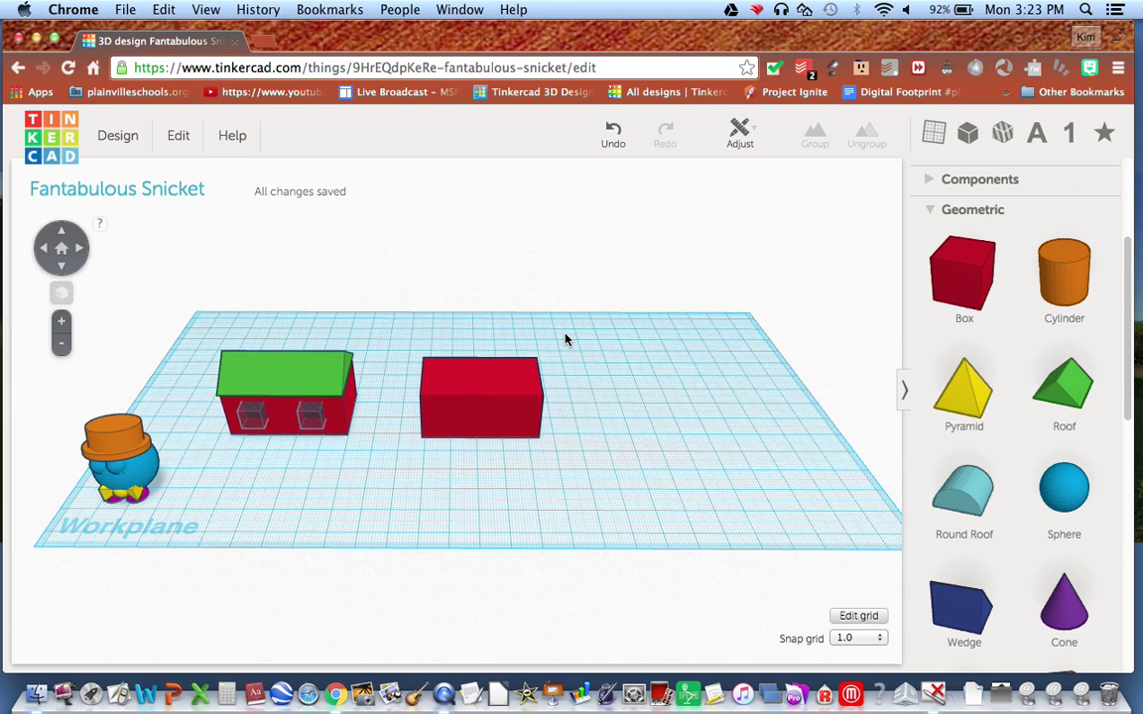
pyautogui.click(934, 132)
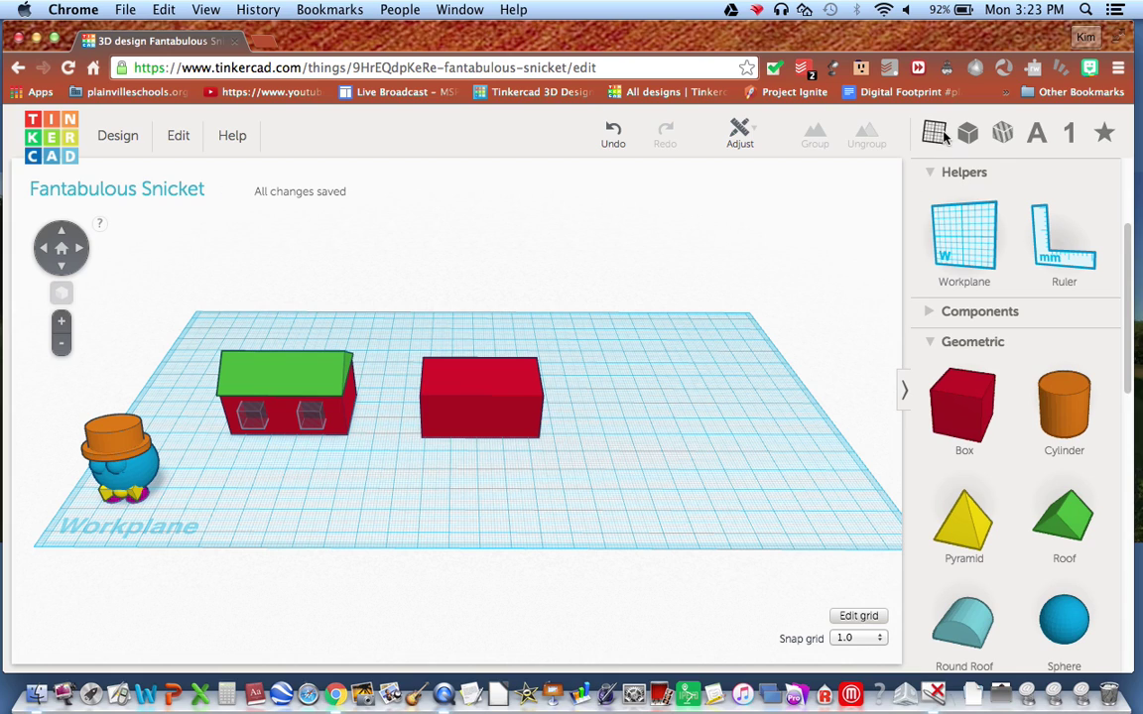
pyautogui.click(978, 268)
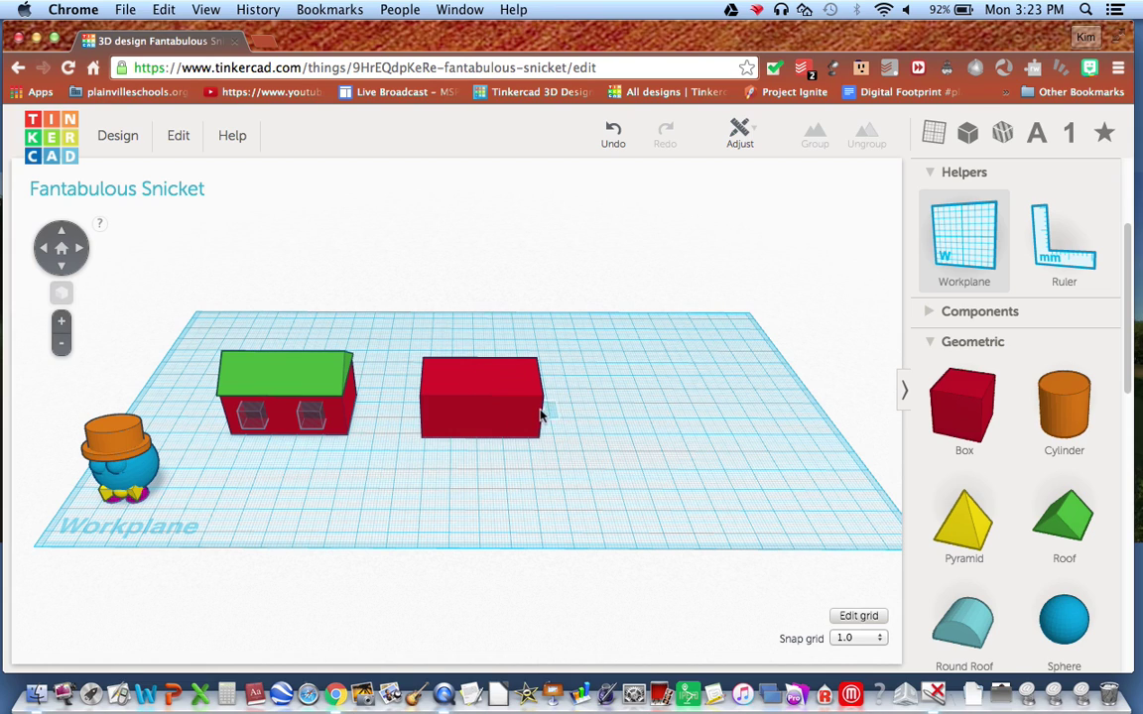
pyautogui.click(483, 383)
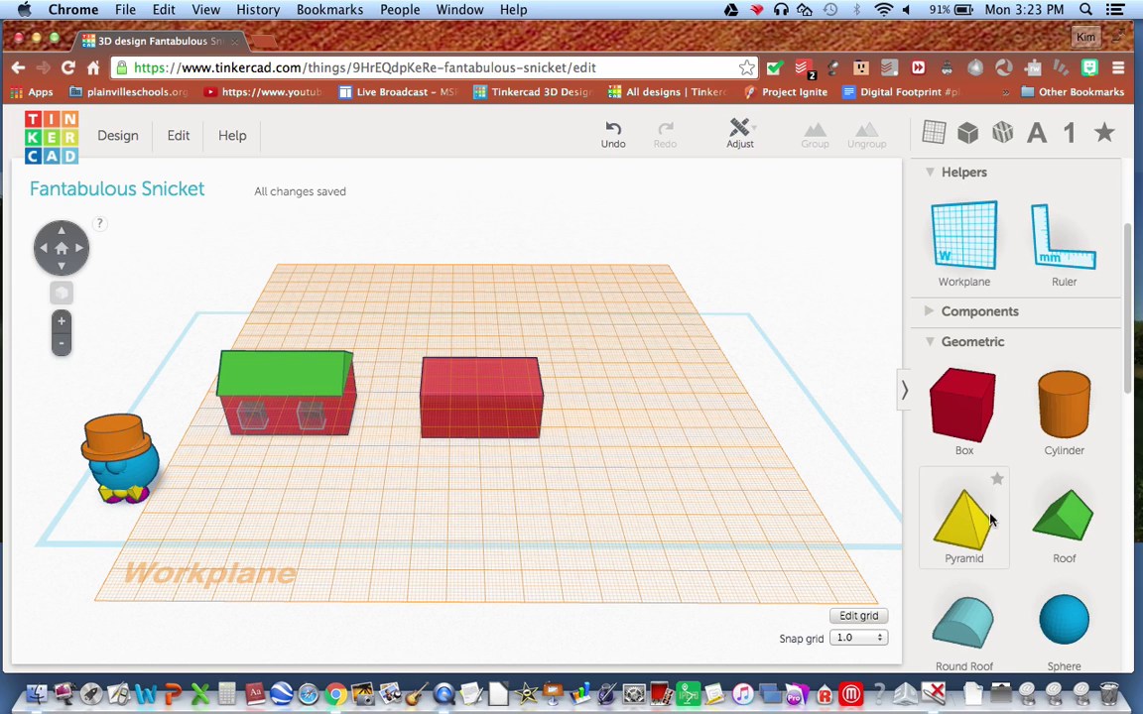
# - Add a 47 mm by 28 mm green roof on top of the red box and return the workplane to the ground
pyautogui.moveTo(1050, 541); pyautogui.dragTo(447, 365)
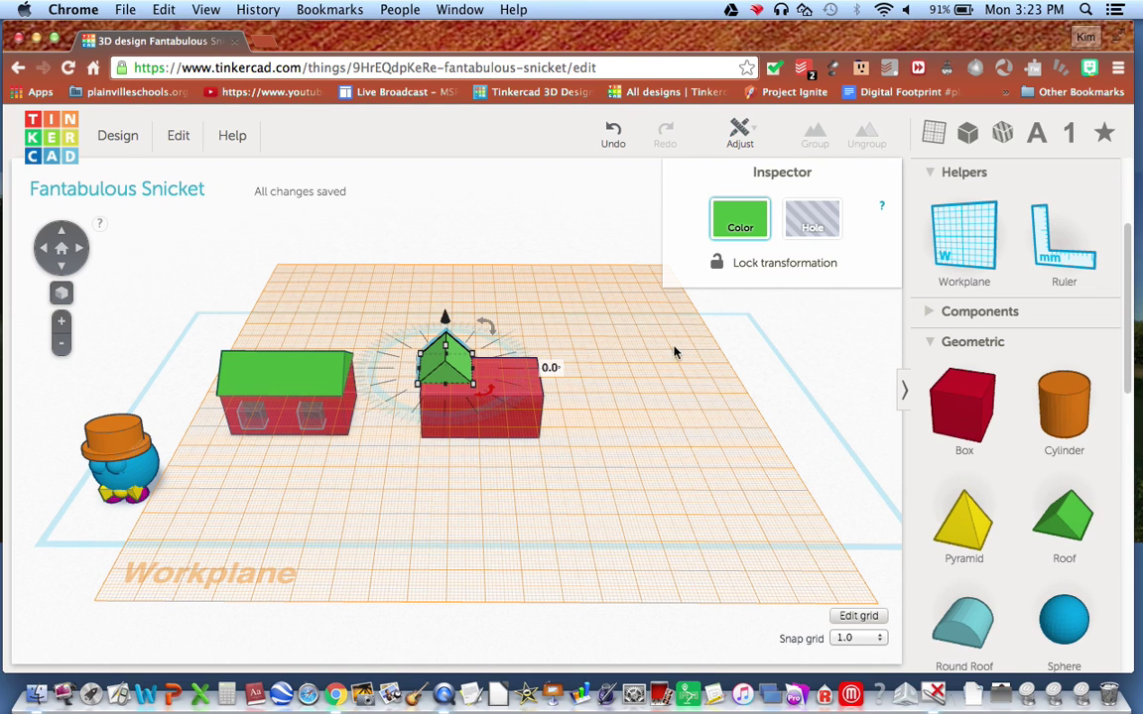
pyautogui.click(645, 464)
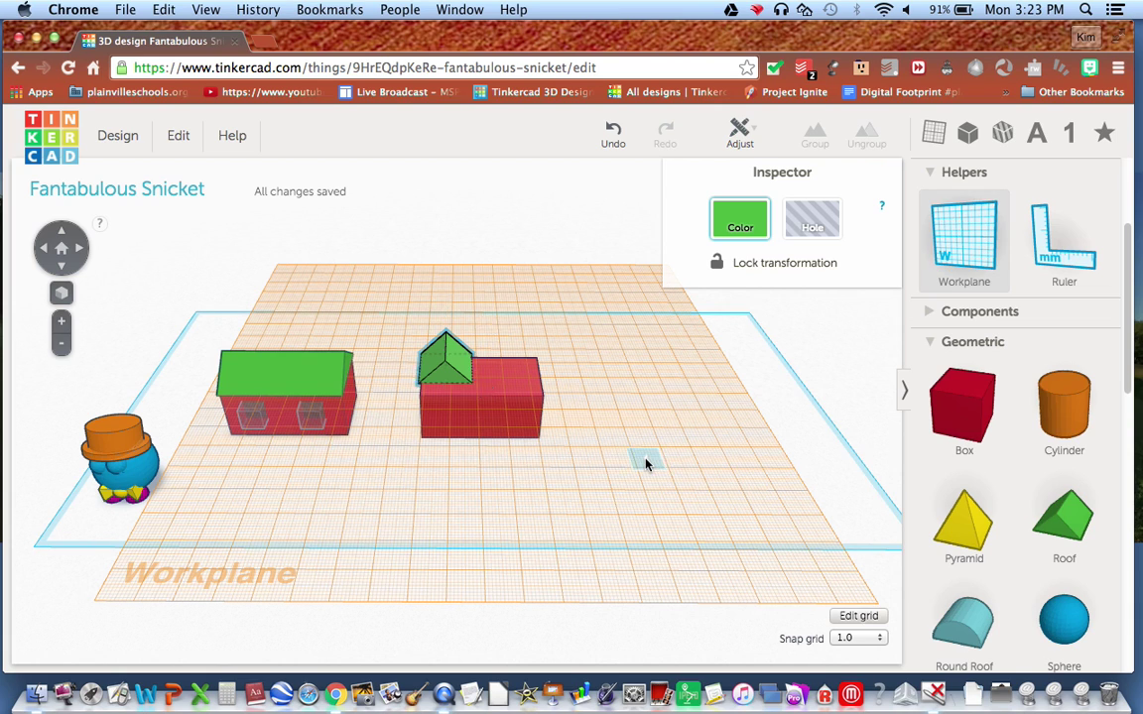
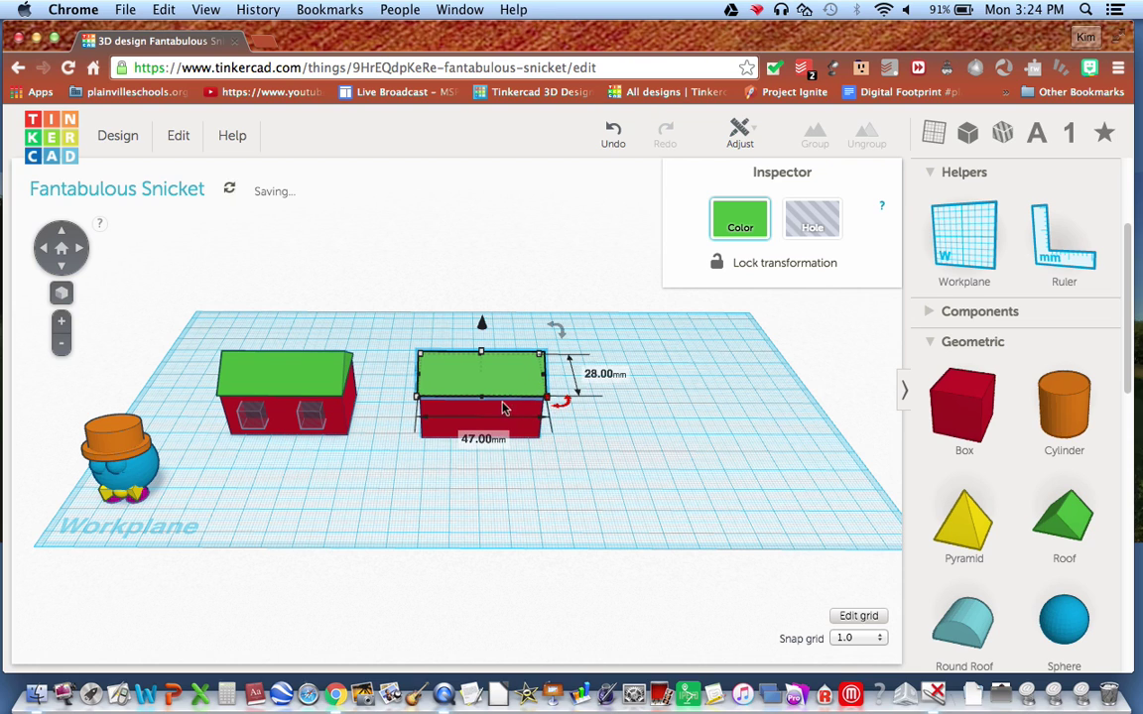
pyautogui.click(583, 442)
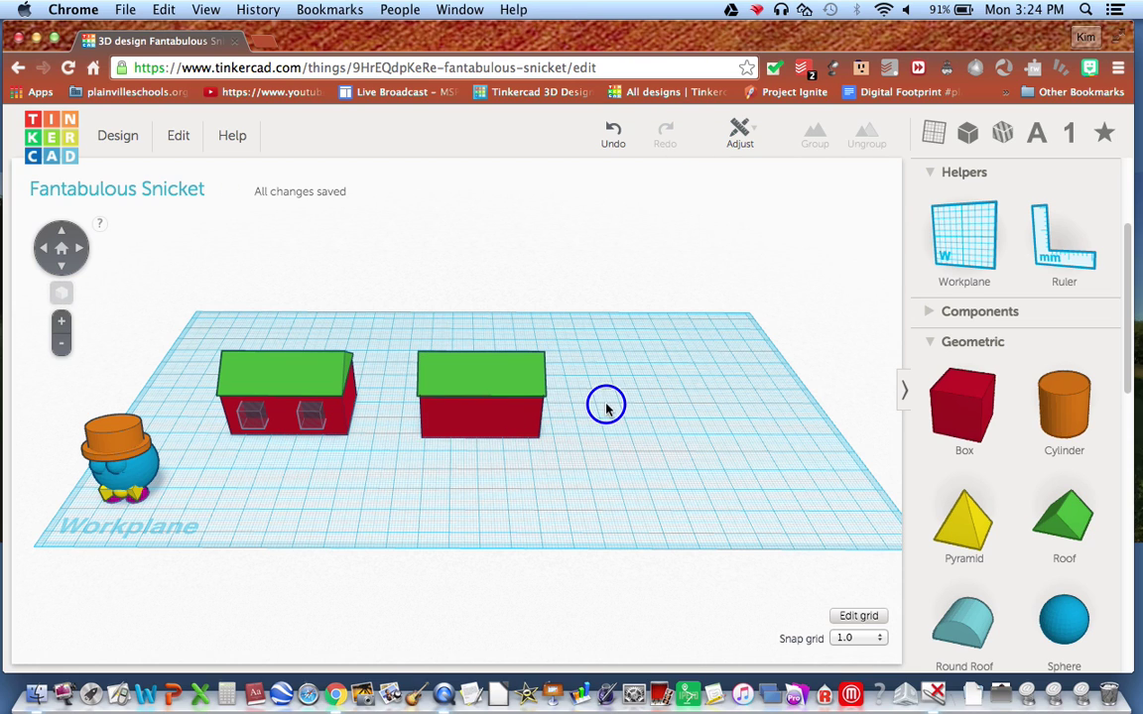
# - Nudge the second house's roof sideways so it sits evenly over the box when seen from the gable end
pyautogui.moveTo(589, 421); pyautogui.dragTo(307, 314, button='right')
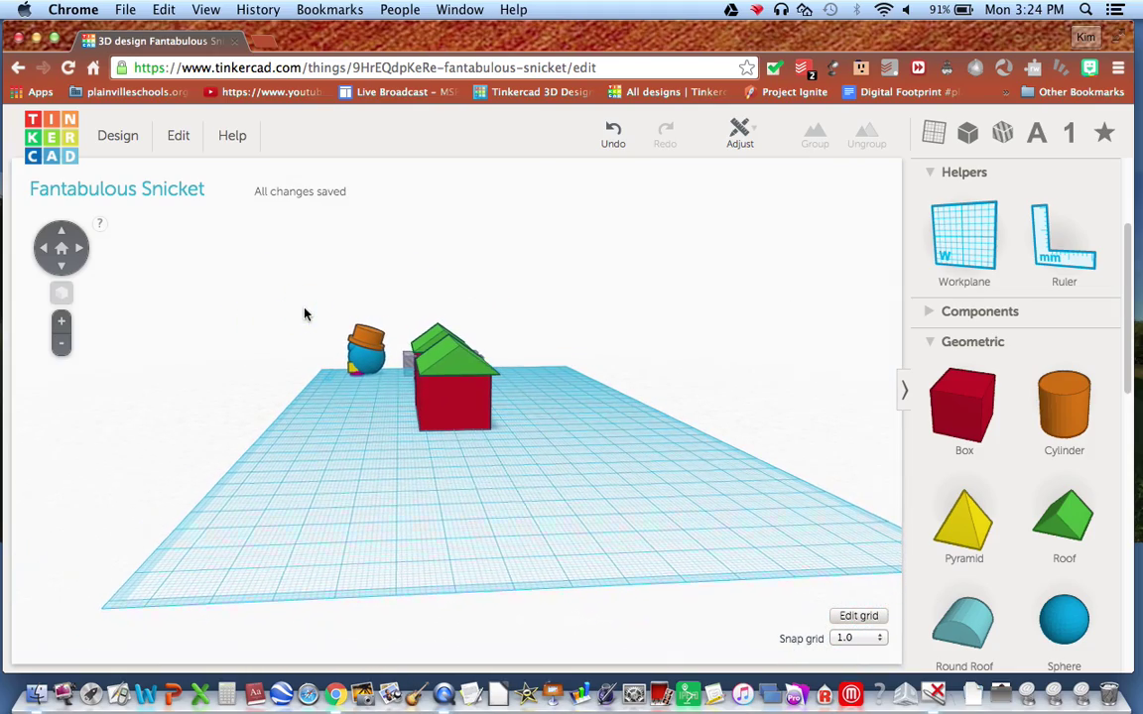
pyautogui.moveTo(542, 367); pyautogui.dragTo(539, 414, button='right')
pyautogui.click(473, 379)
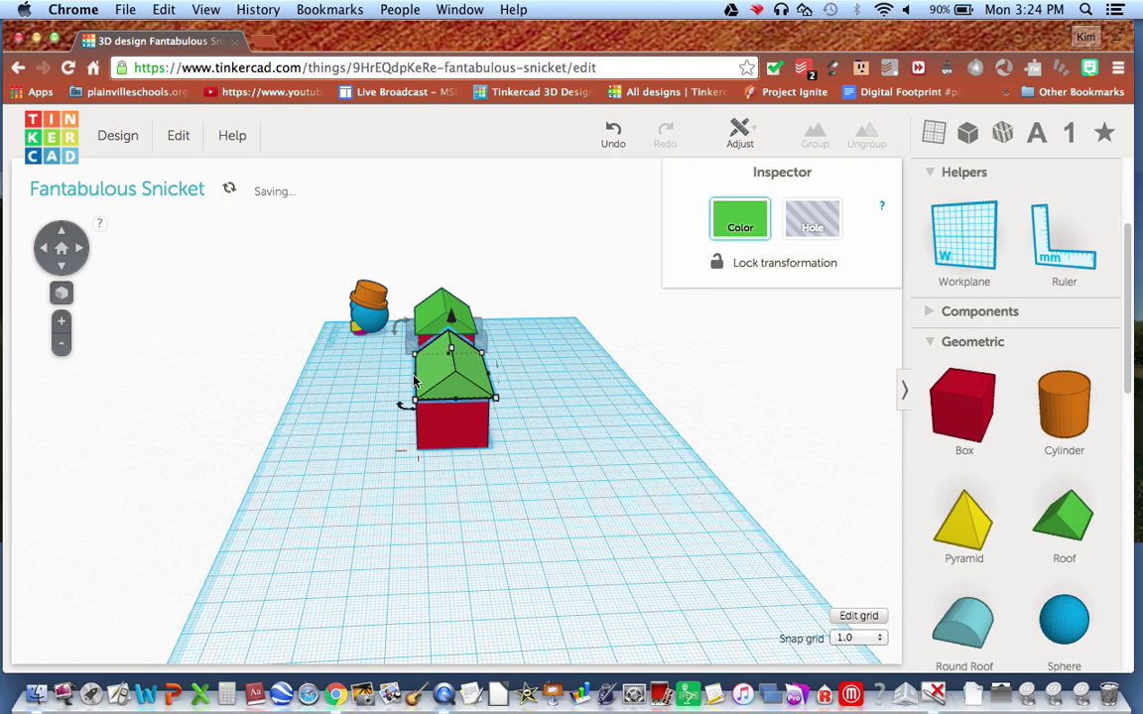
pyautogui.moveTo(417, 380); pyautogui.dragTo(411, 383)
# - Select the second house's roof and box together and align their centres across the house's width
pyautogui.keyDown('shift'); pyautogui.click(459, 443); pyautogui.keyUp('shift')
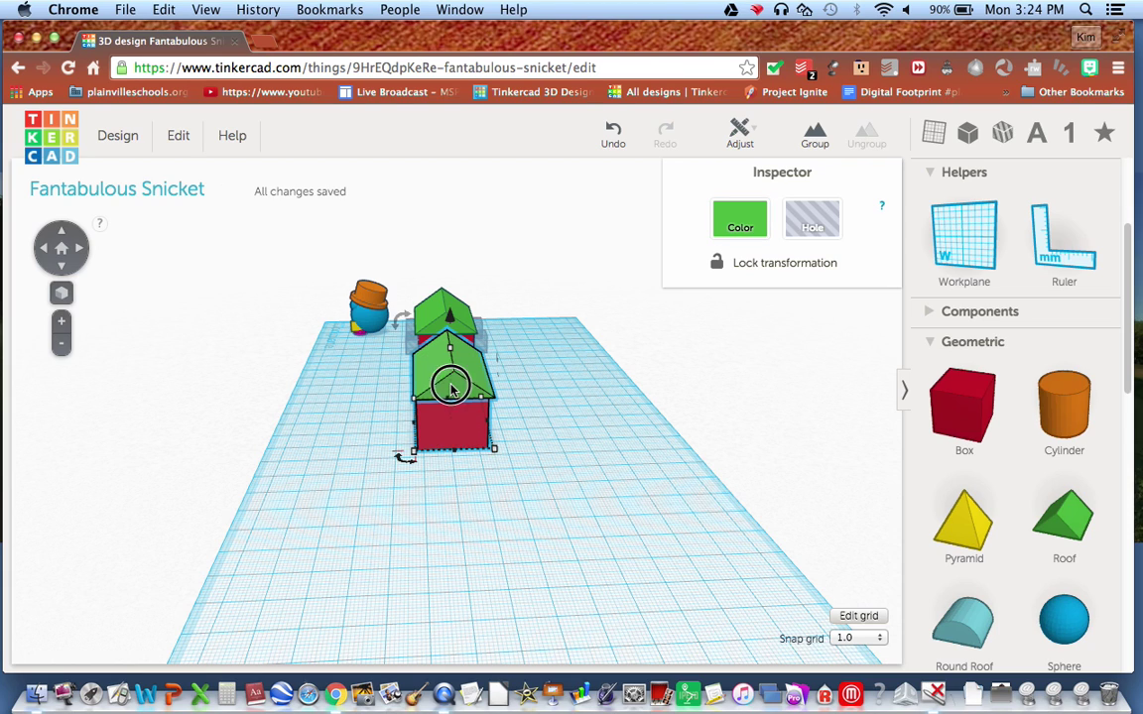
pyautogui.keyDown('shift'); pyautogui.click(468, 434); pyautogui.keyUp('shift')
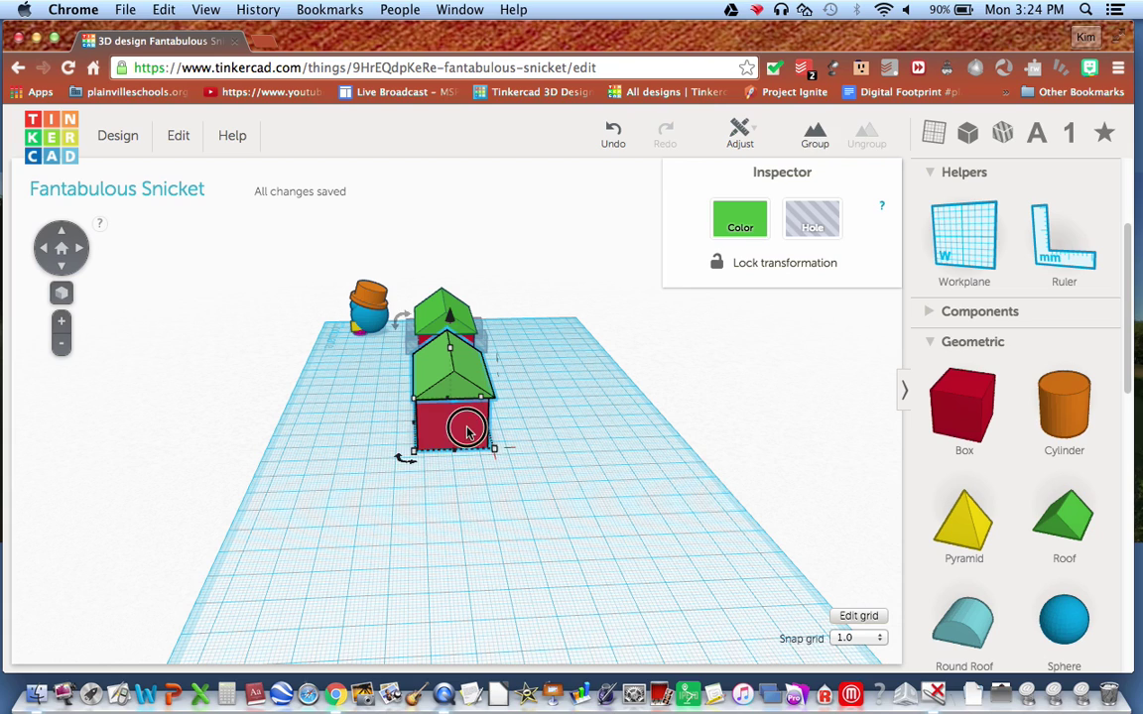
pyautogui.keyDown('shift'); pyautogui.click(456, 385); pyautogui.keyUp('shift')
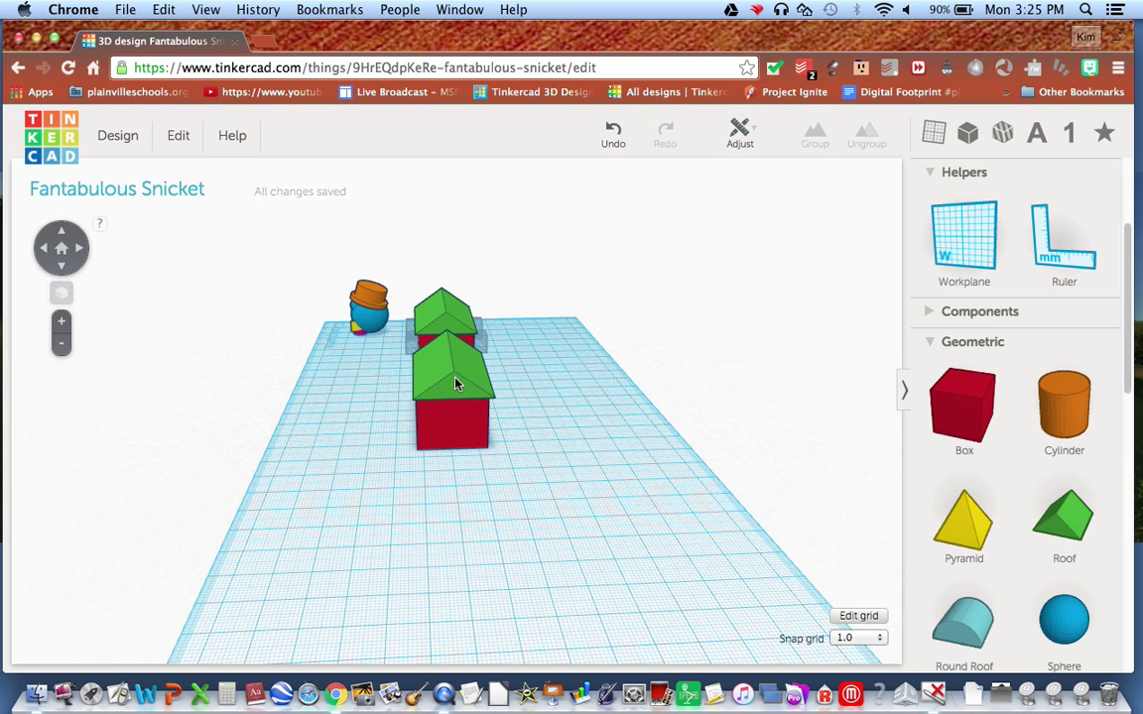
pyautogui.keyDown('shift'); pyautogui.click(443, 426); pyautogui.keyUp('shift')
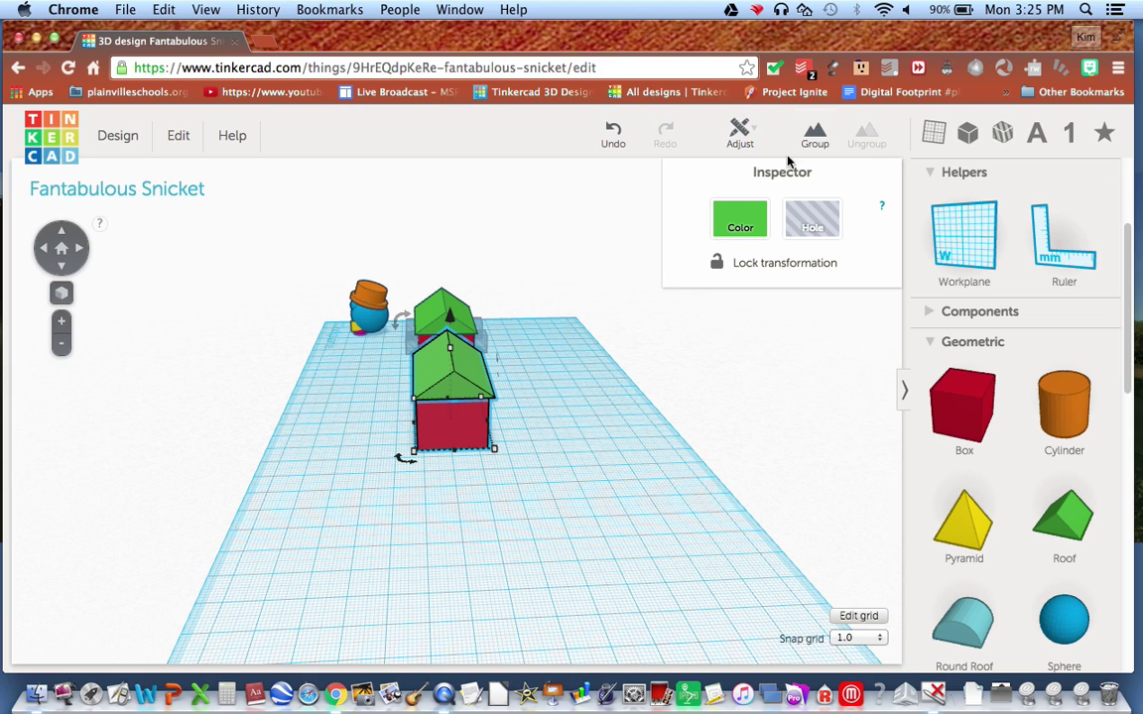
pyautogui.click(742, 134)
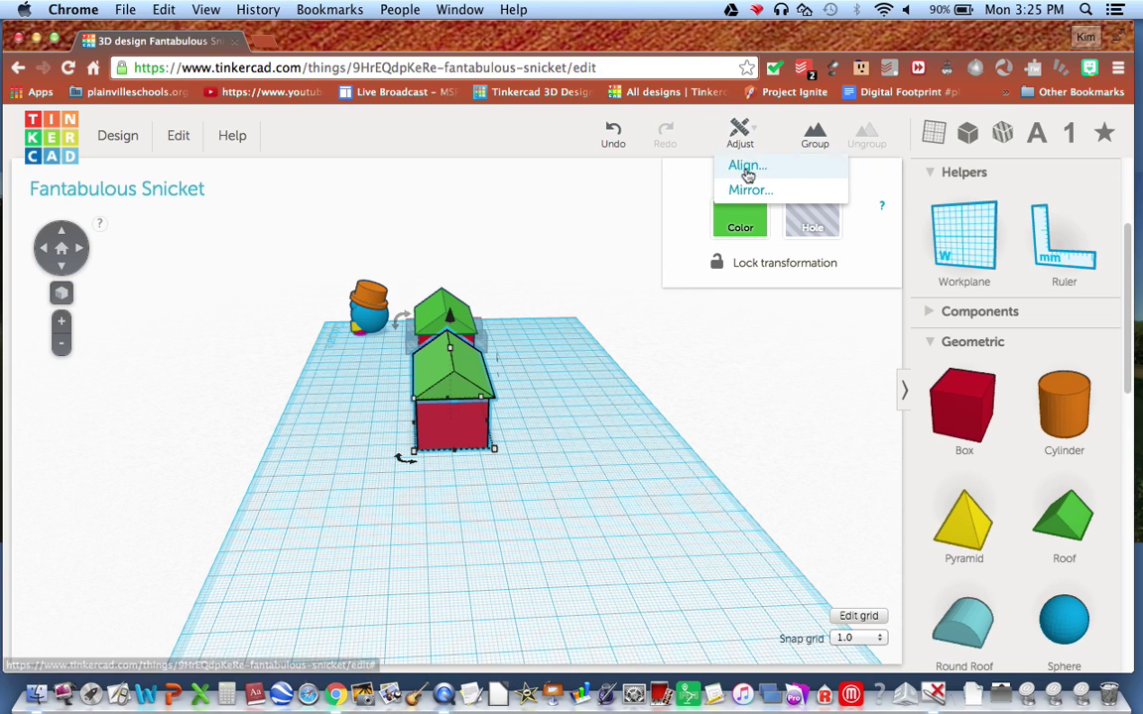
pyautogui.click(747, 167)
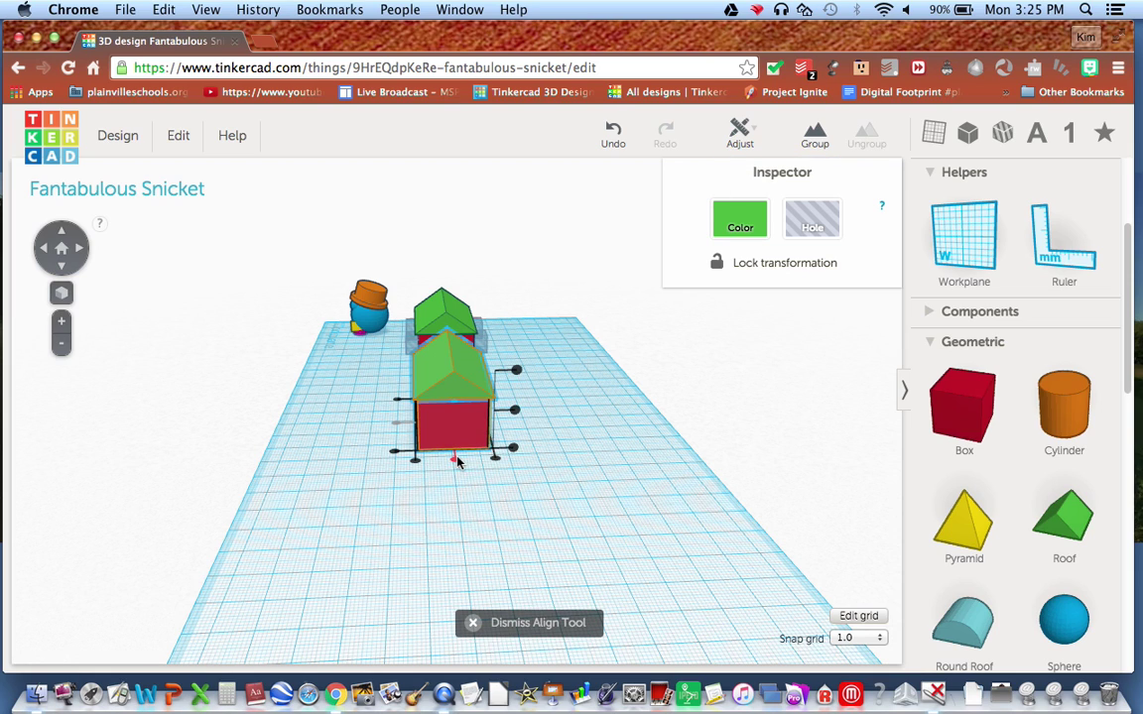
pyautogui.click(454, 459)
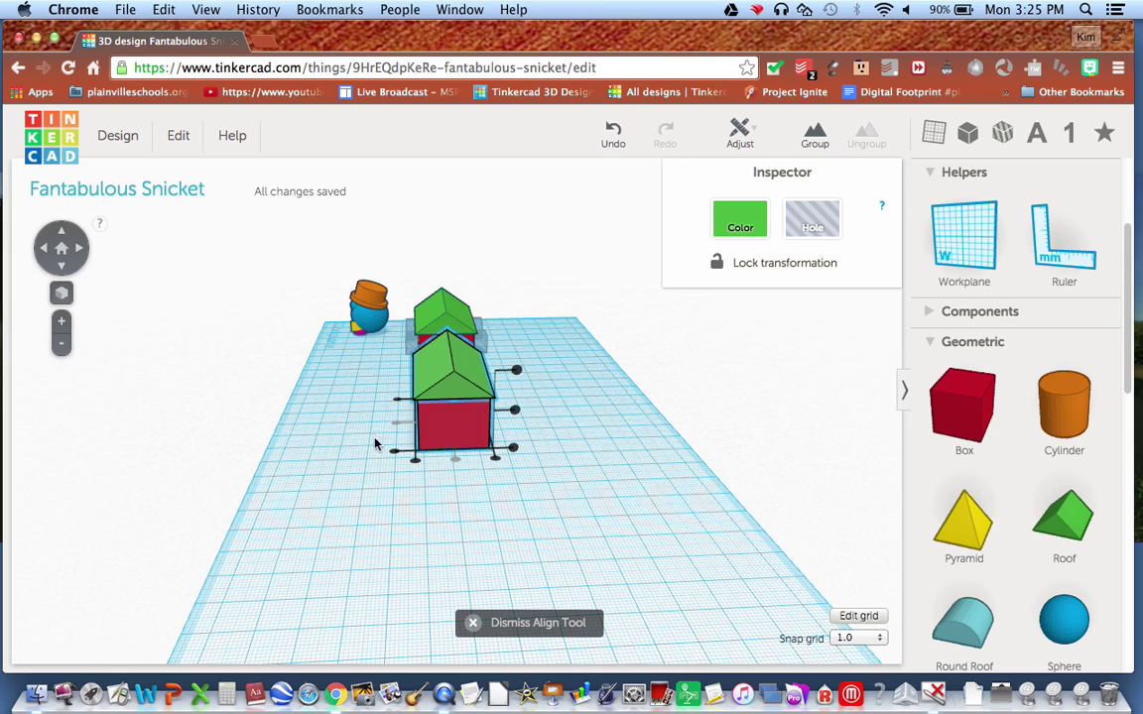
# - Try aligning the roof and box at each end, restore their lengthwise centring and leave the Align tool
pyautogui.moveTo(356, 480); pyautogui.dragTo(589, 494, button='right')
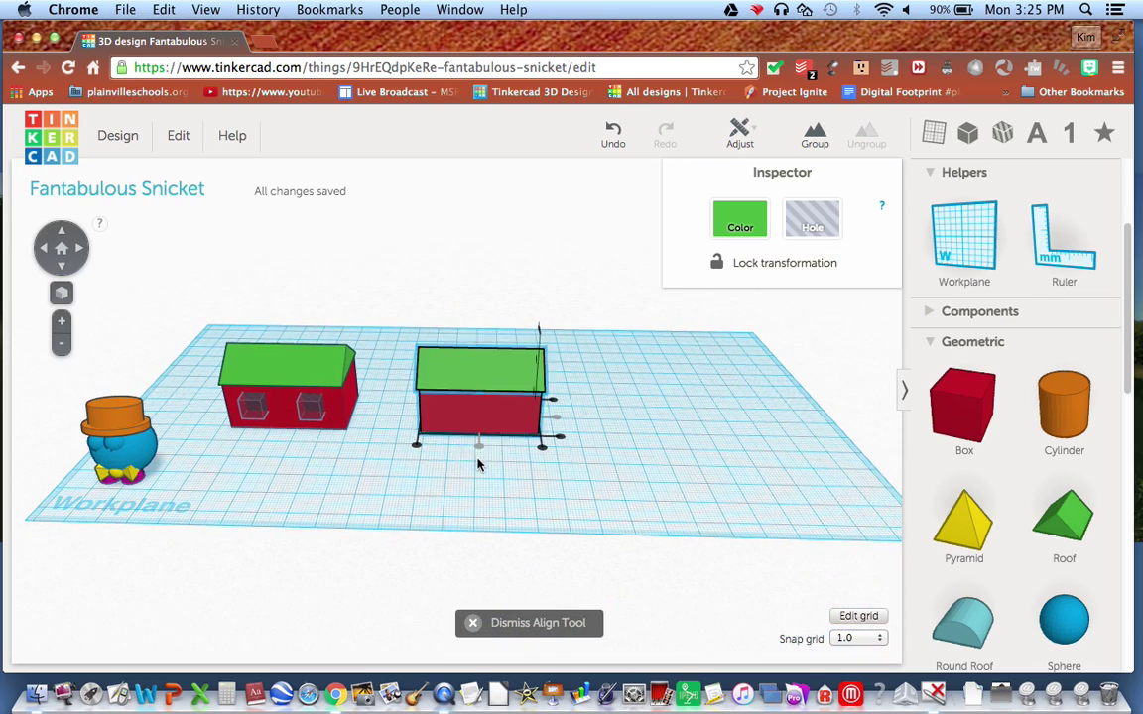
pyautogui.click(418, 446)
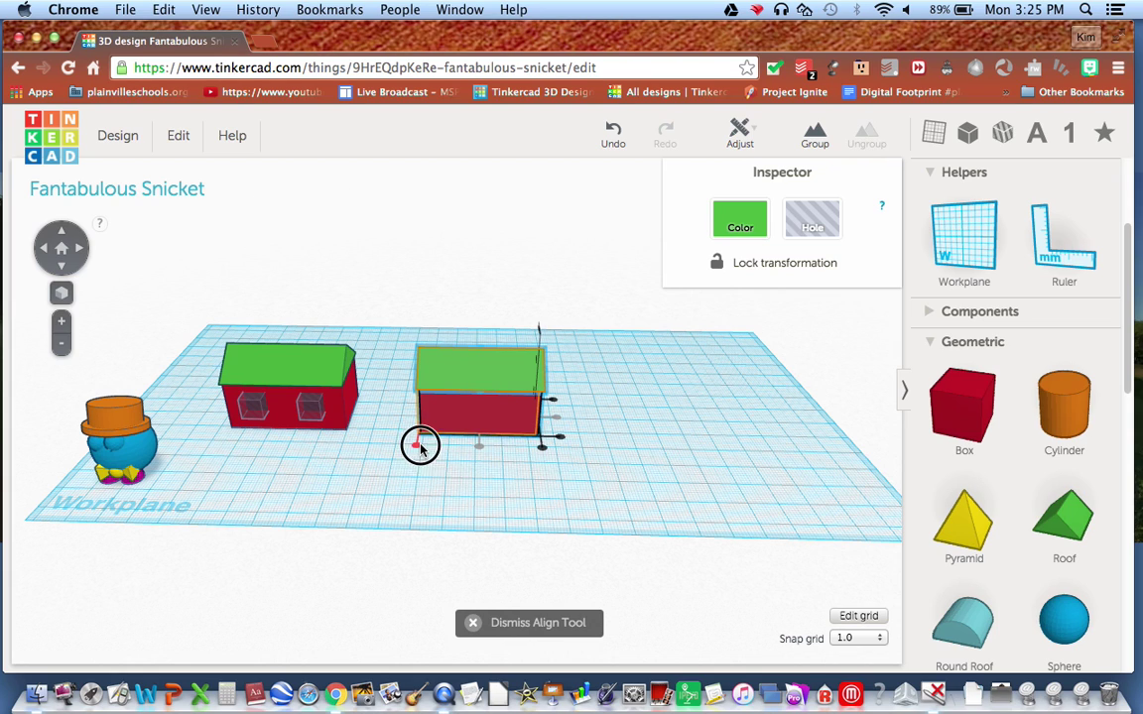
pyautogui.click(543, 446)
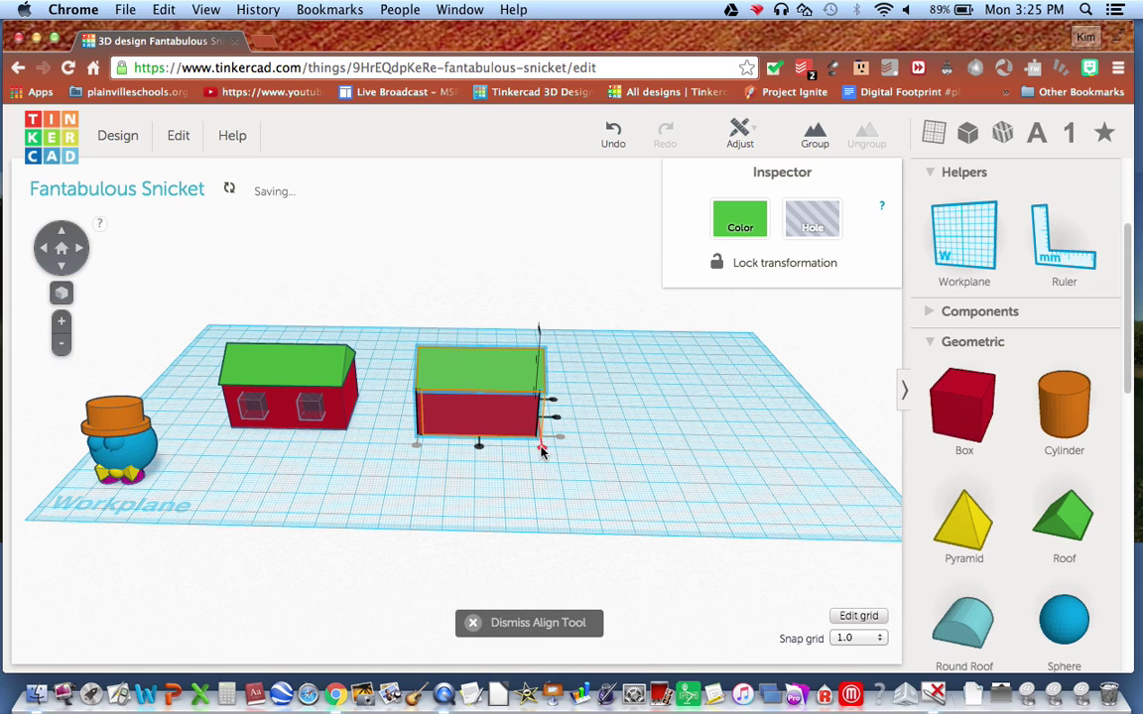
pyautogui.click(555, 421)
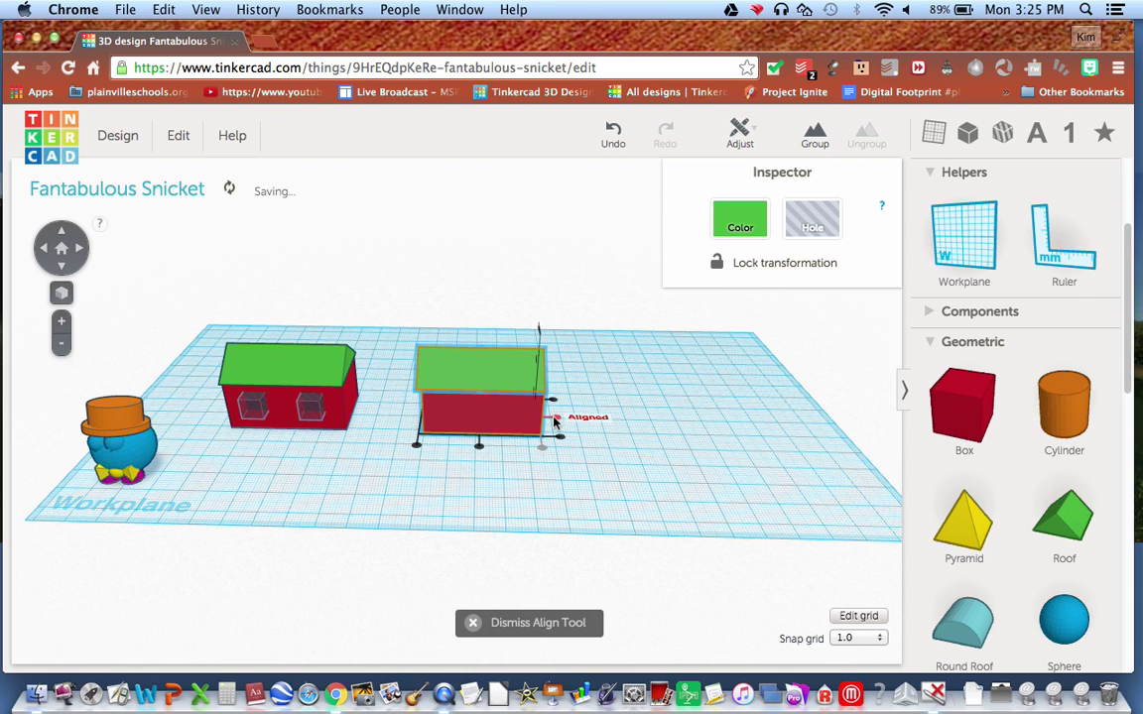
pyautogui.click(479, 445)
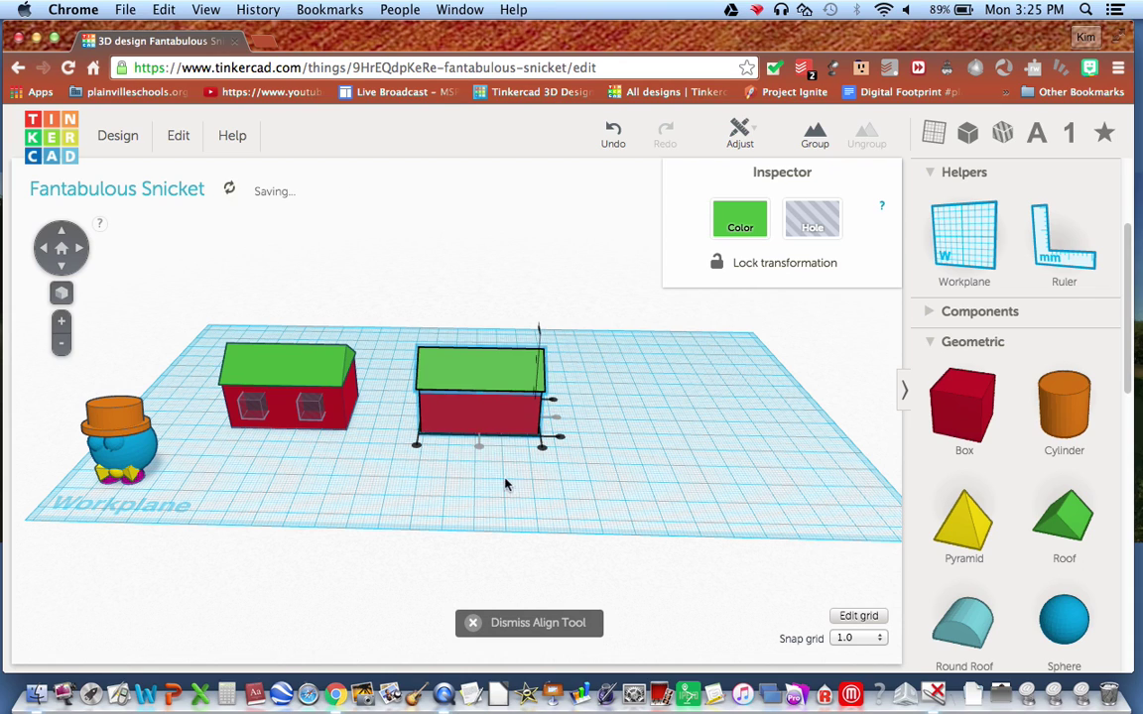
pyautogui.click(500, 485)
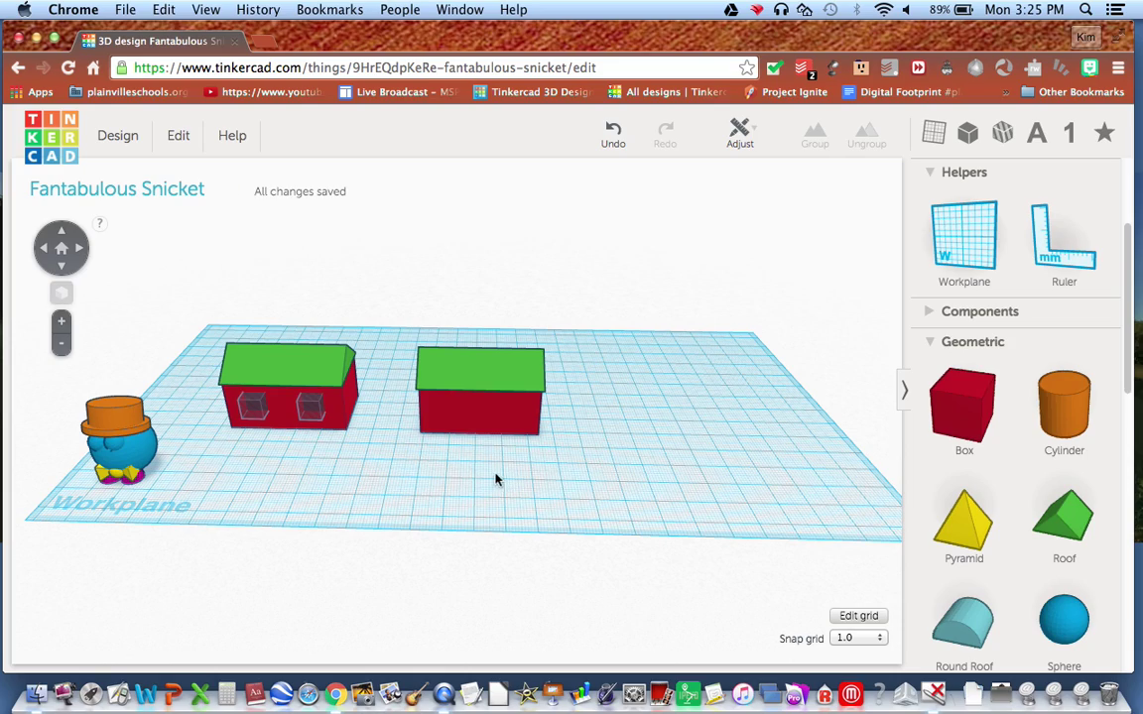
# - Place a workplane on the long front wall of the second house
pyautogui.moveTo(625, 447); pyautogui.dragTo(645, 416, button='right')
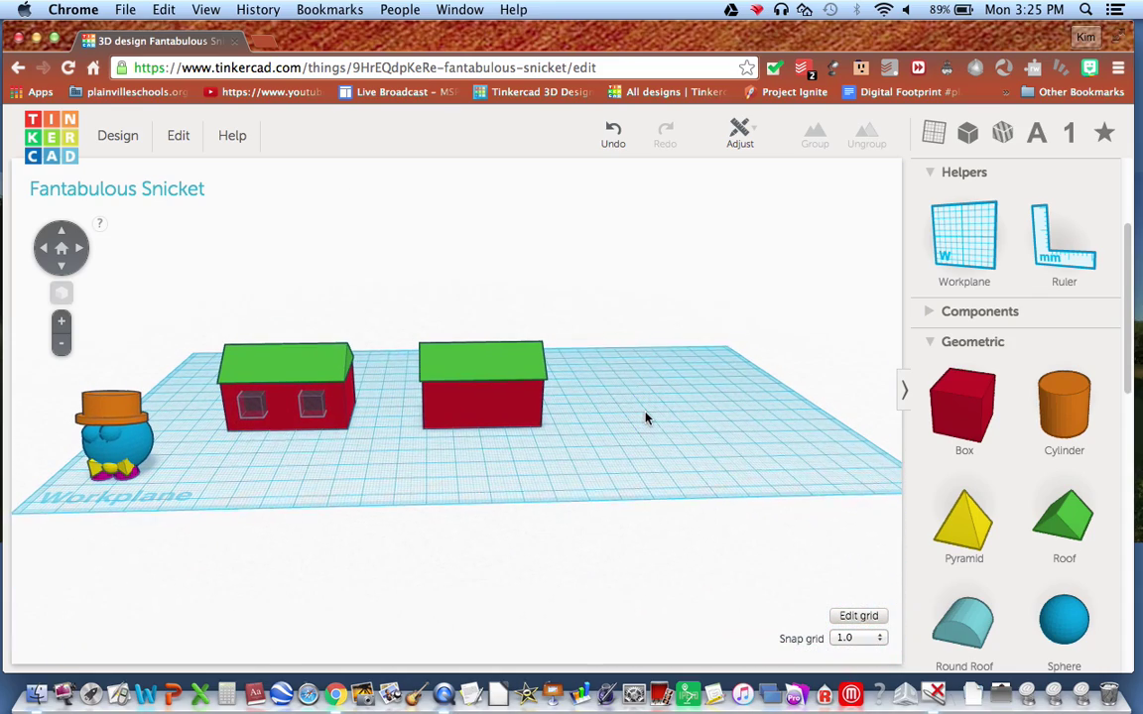
pyautogui.click(961, 254)
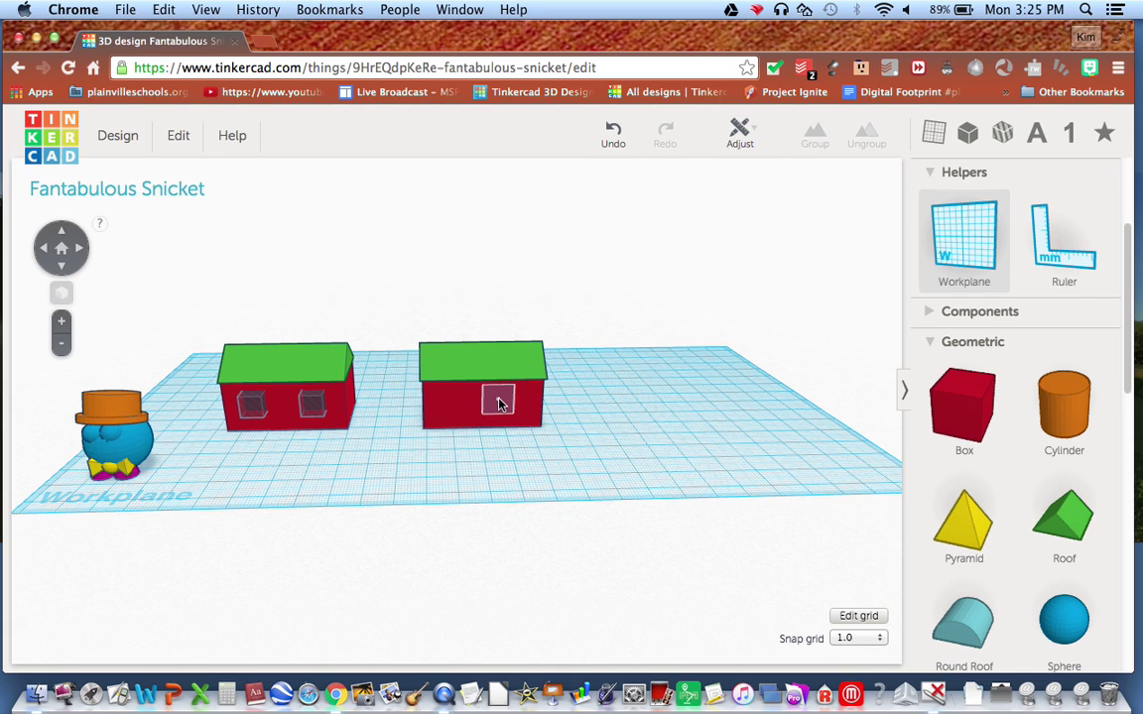
pyautogui.click(500, 404)
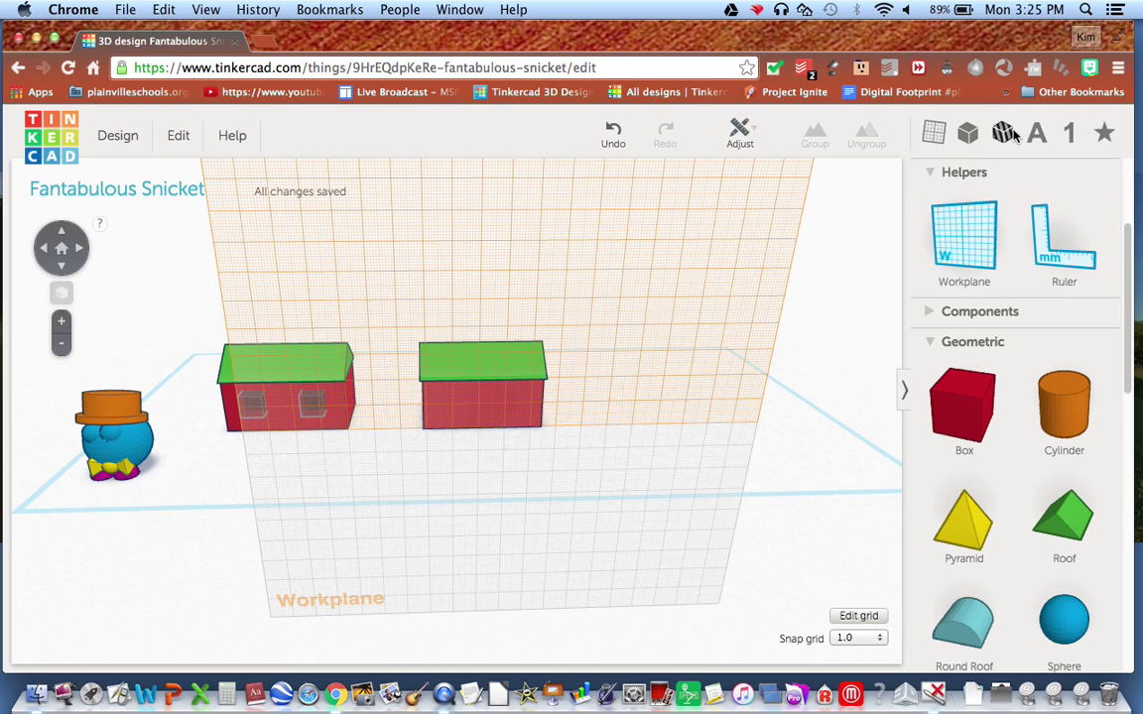
# - Place a box hole on the second house's front wall and shrink its face to window size below the roof
pyautogui.click(929, 345)
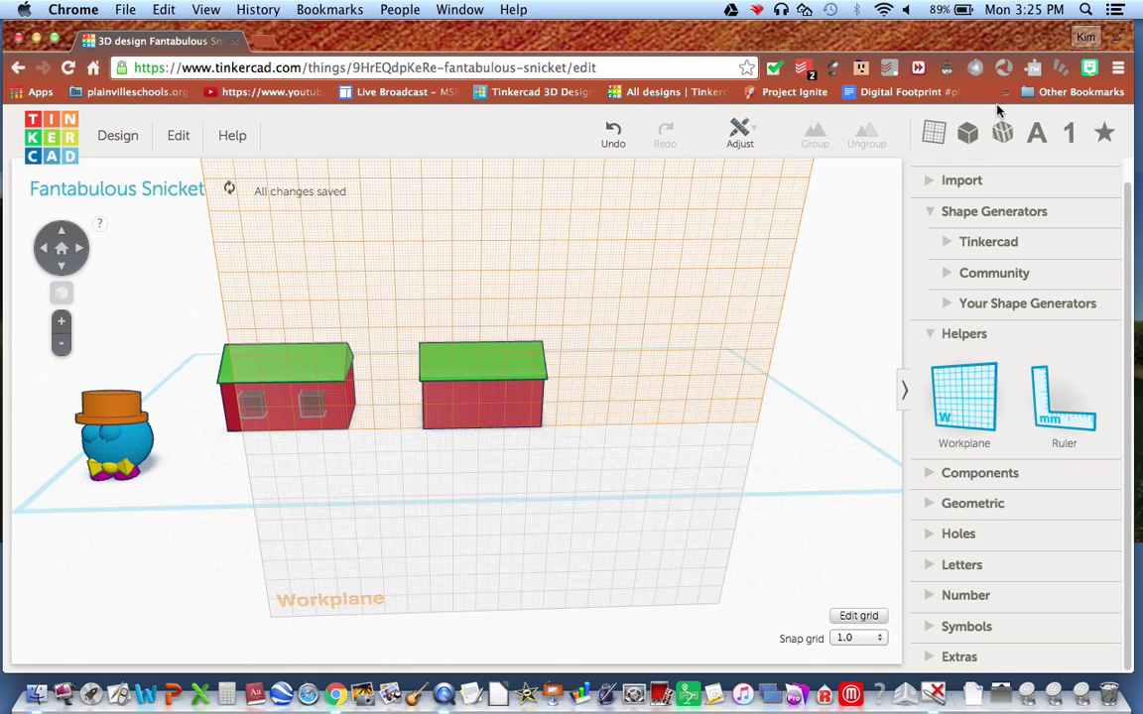
pyautogui.click(959, 534)
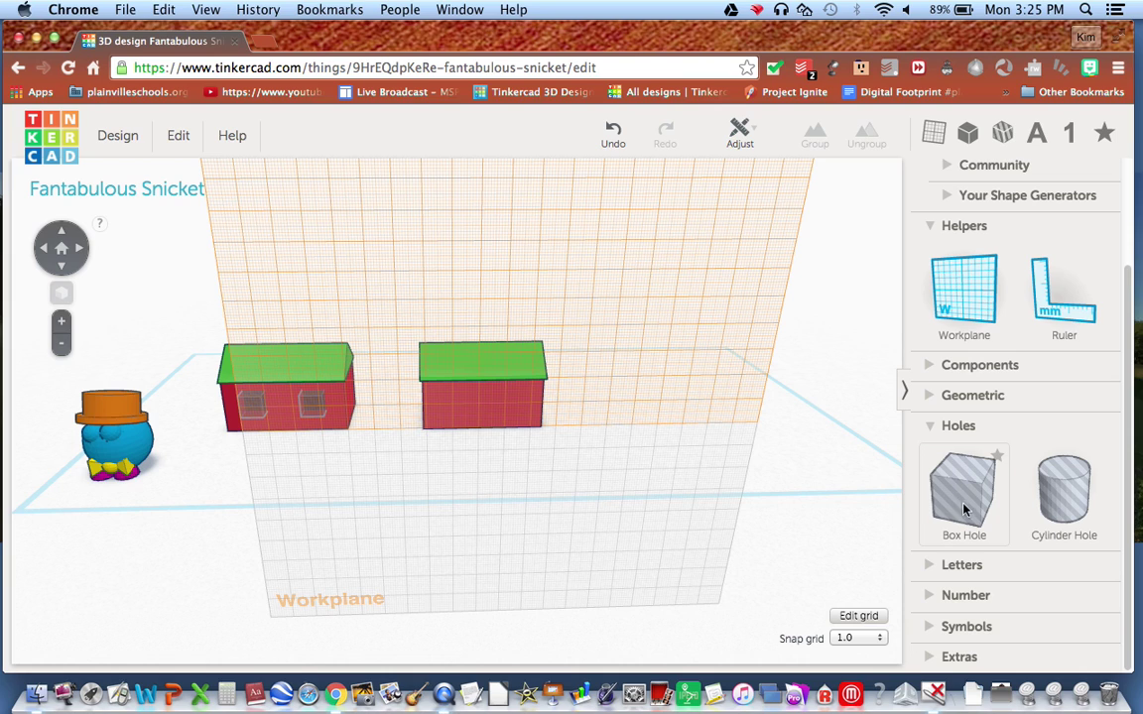
pyautogui.moveTo(962, 509); pyautogui.dragTo(506, 417)
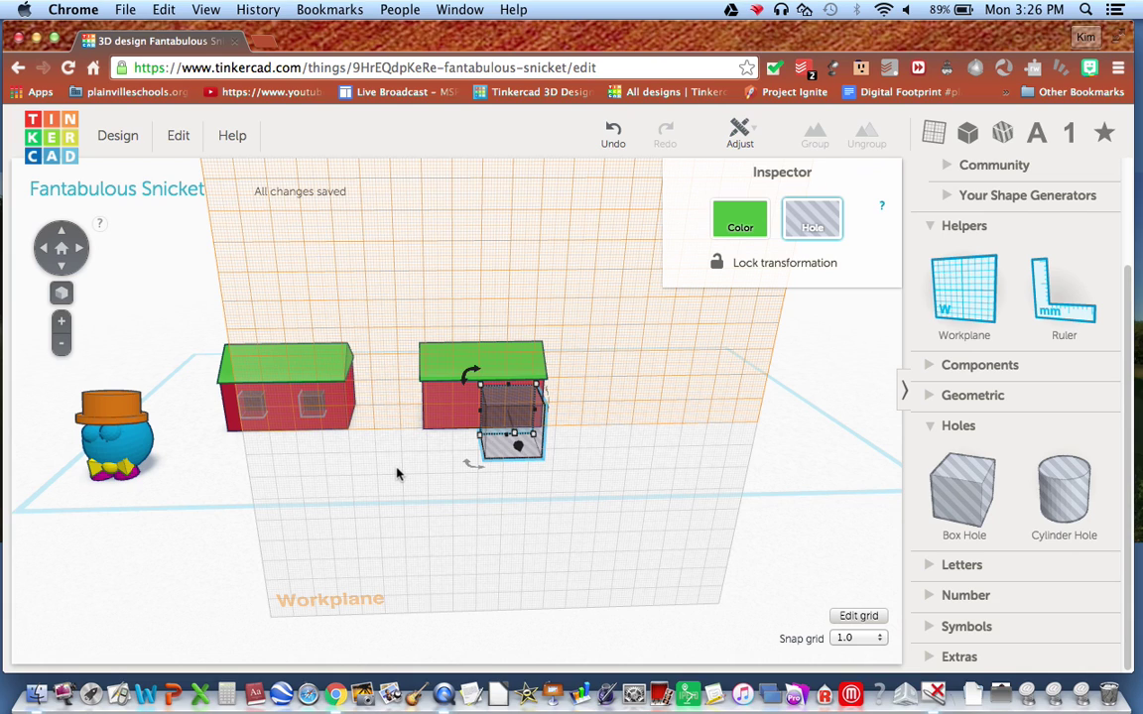
pyautogui.moveTo(534, 443); pyautogui.dragTo(502, 406)
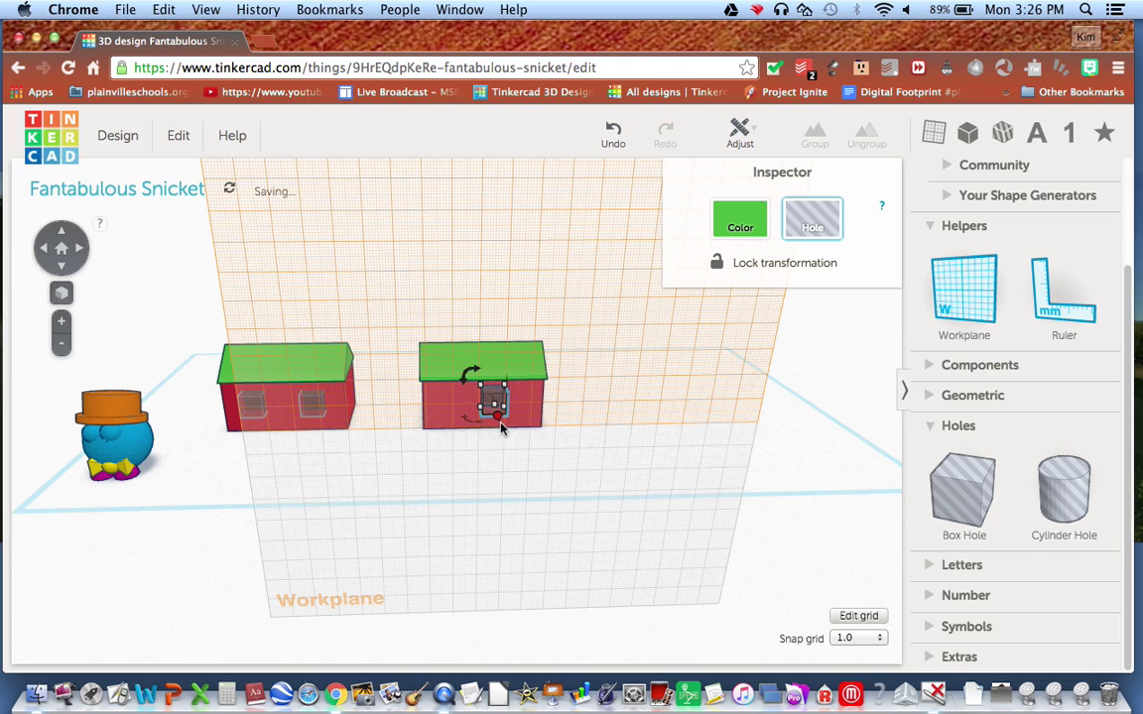
# - Stretch the window hole's depth to about 31 mm so it runs through the second house
pyautogui.moveTo(605, 421); pyautogui.dragTo(397, 466, button='right')
pyautogui.click(403, 450)
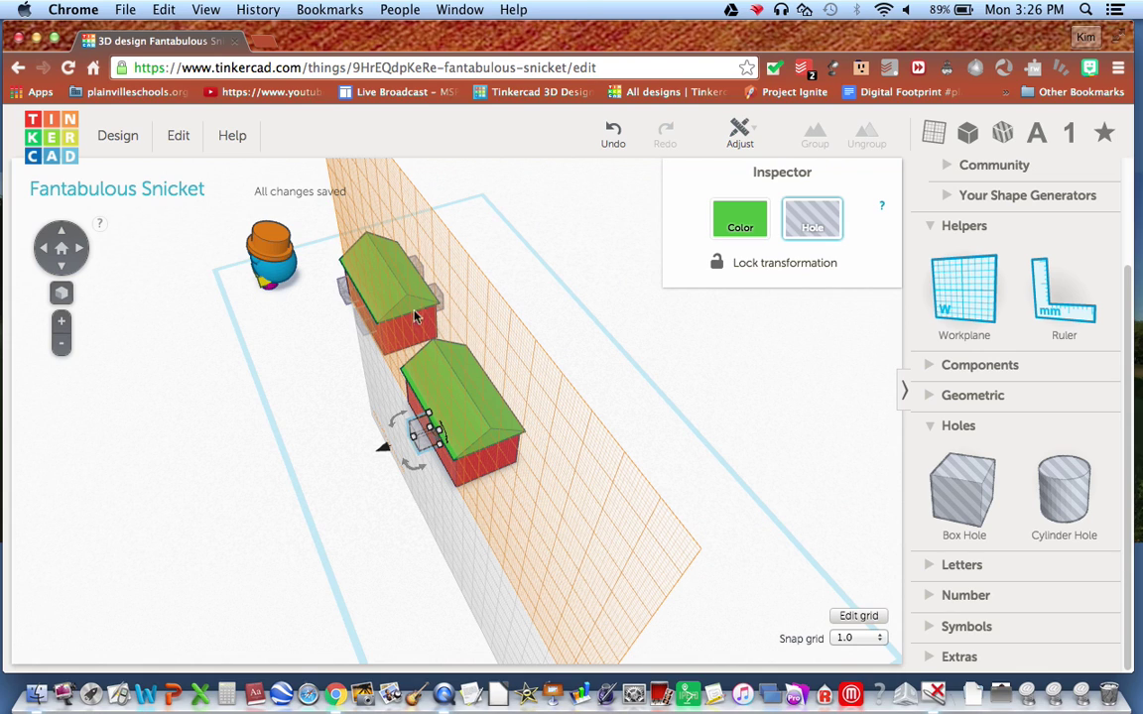
pyautogui.moveTo(416, 442); pyautogui.dragTo(388, 443)
pyautogui.click(380, 493)
pyautogui.moveTo(364, 502); pyautogui.dragTo(532, 403, button='right')
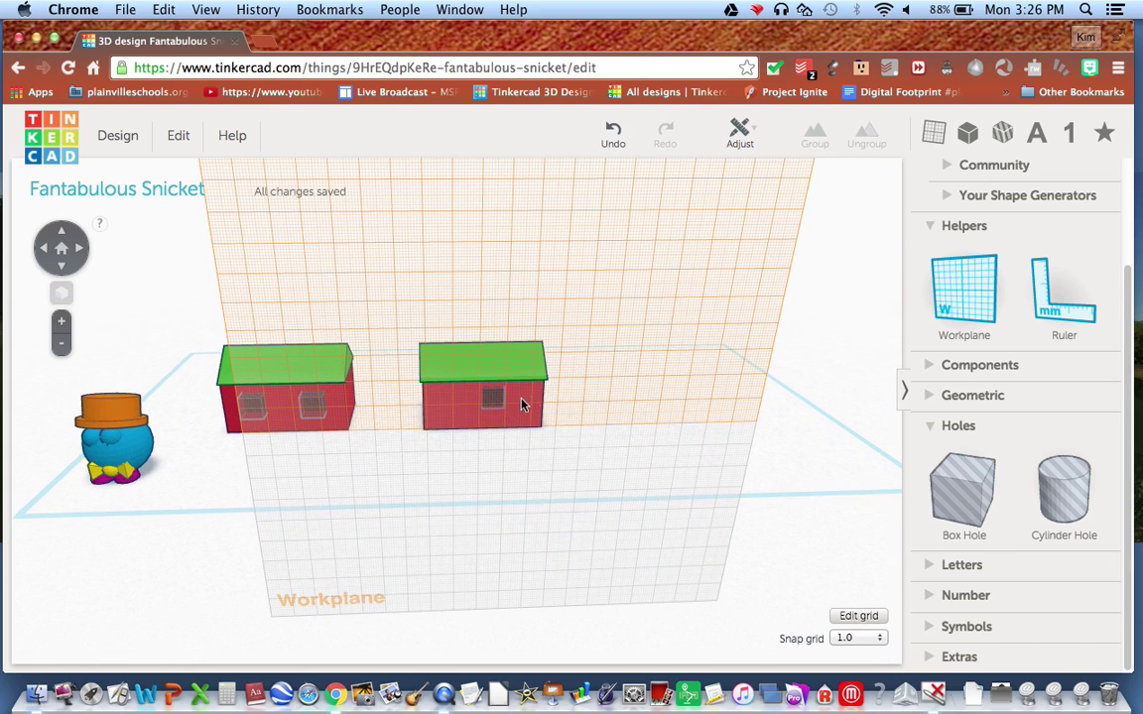
# - Move the window hole toward the left end of the front wall and place a copy near the right end
pyautogui.click(496, 402)
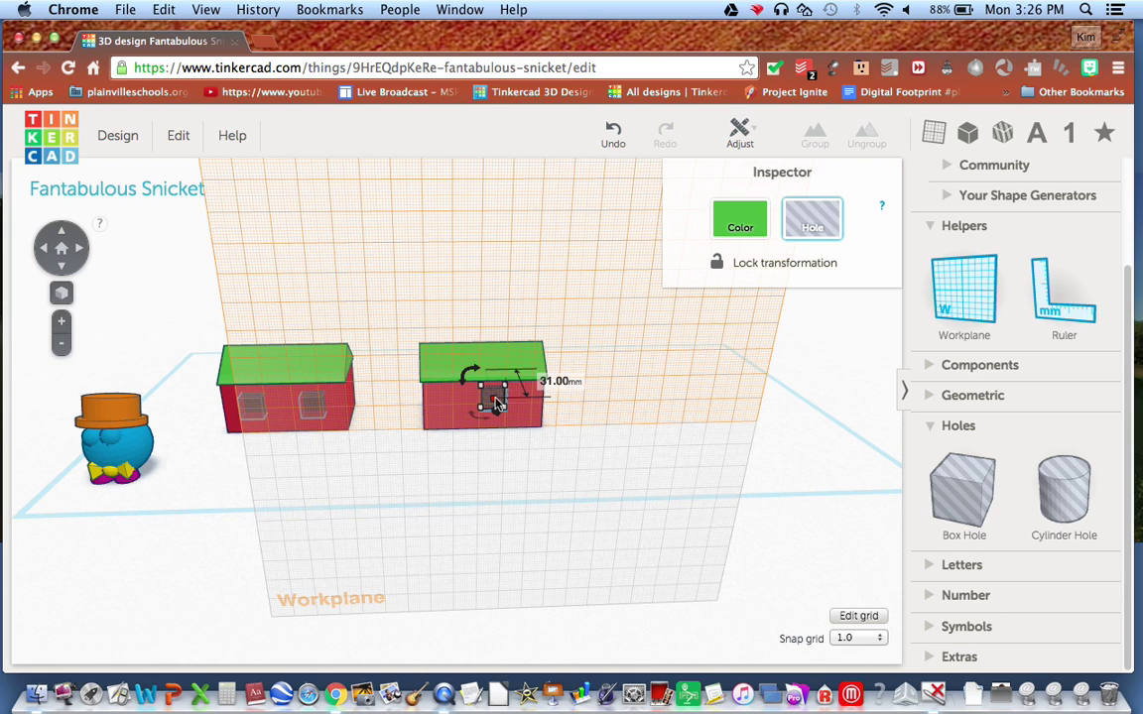
pyautogui.moveTo(496, 402); pyautogui.dragTo(455, 408)
pyautogui.click(531, 402)
pyautogui.click(602, 415)
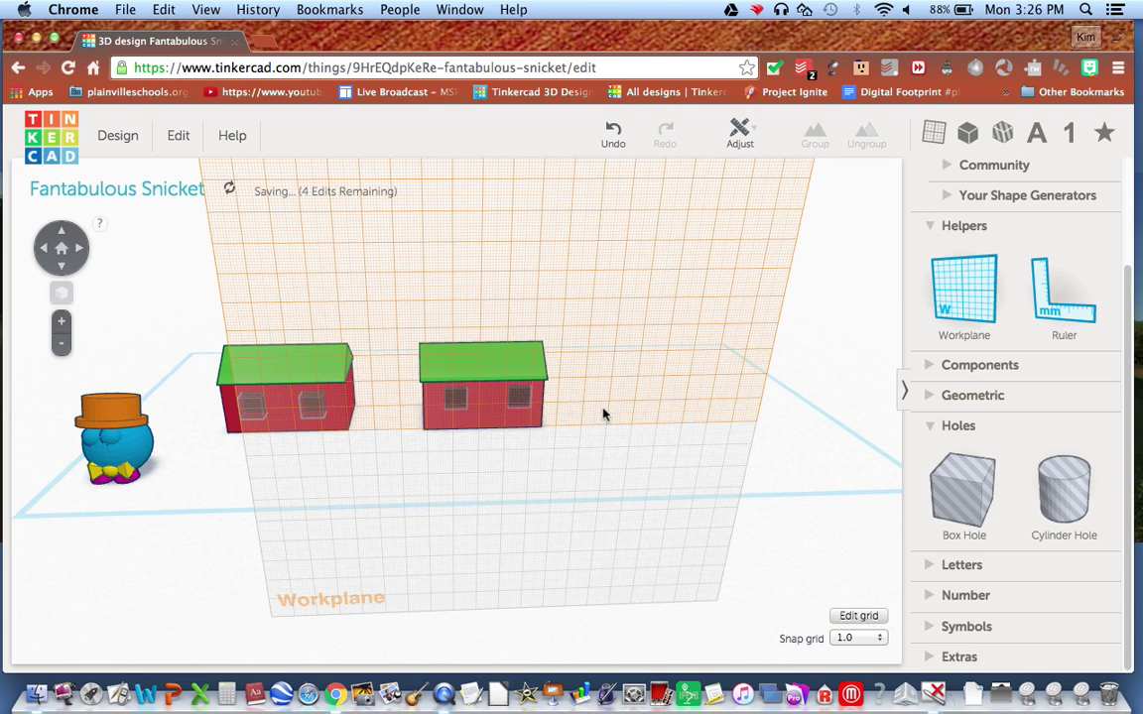
# - Return the workplane to the base grid and place a new one on the second house's gable end wall
pyautogui.click(964, 292)
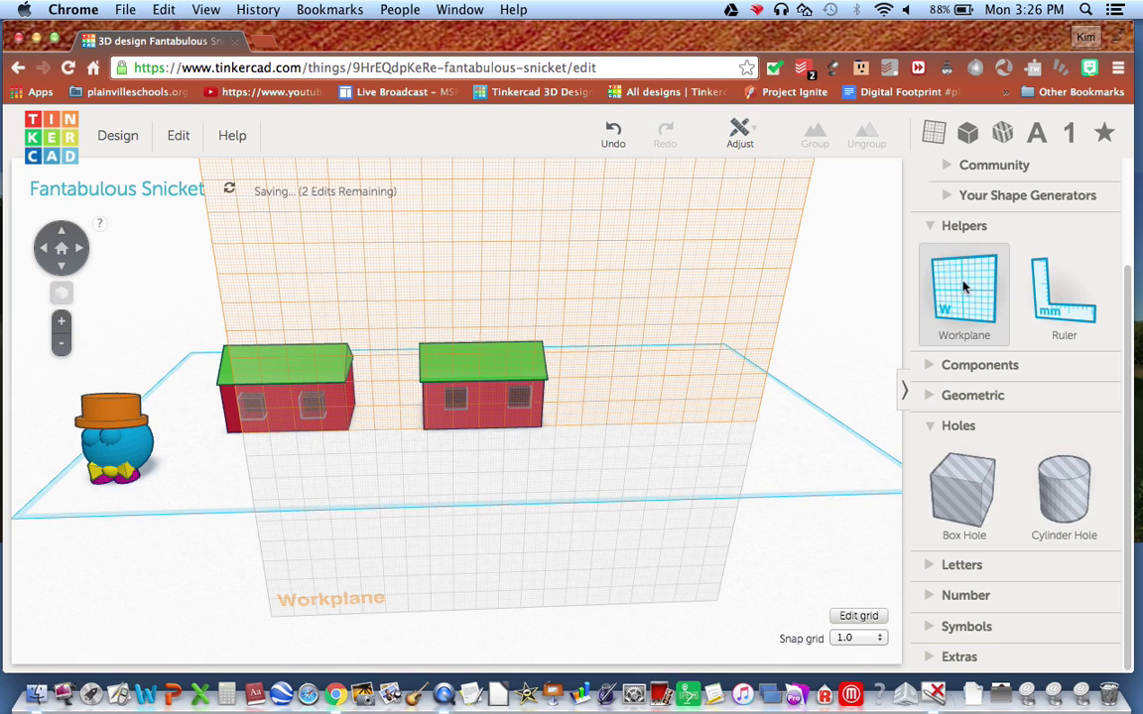
pyautogui.click(612, 452)
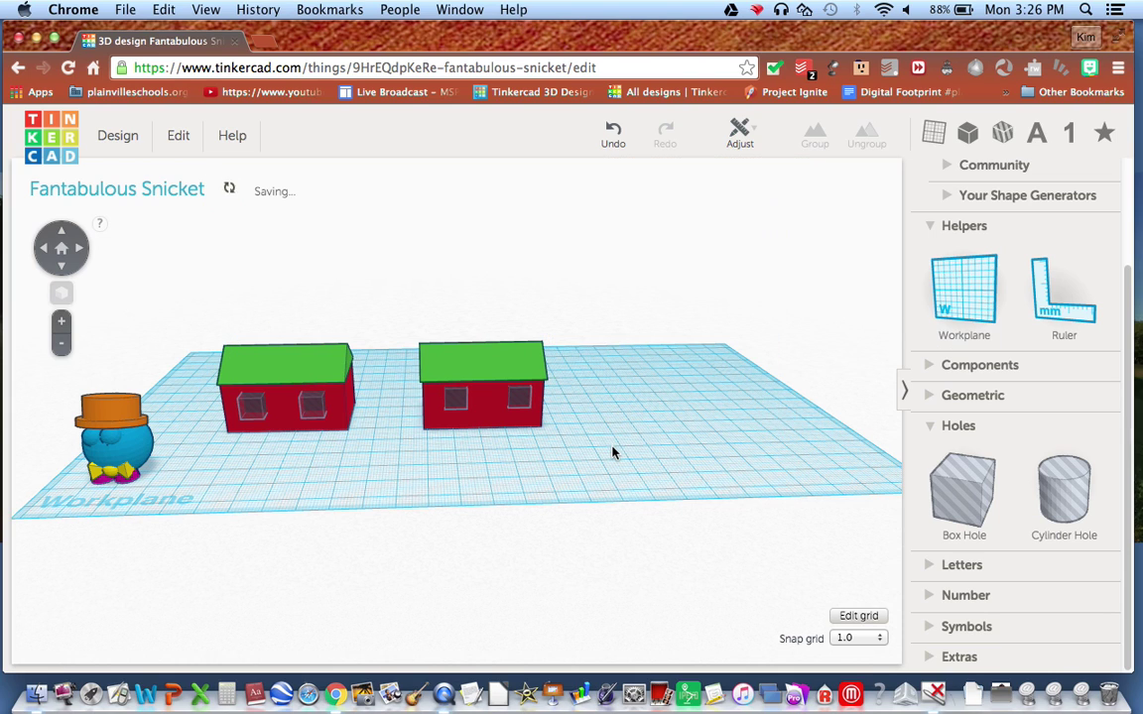
pyautogui.moveTo(609, 410); pyautogui.dragTo(439, 545)
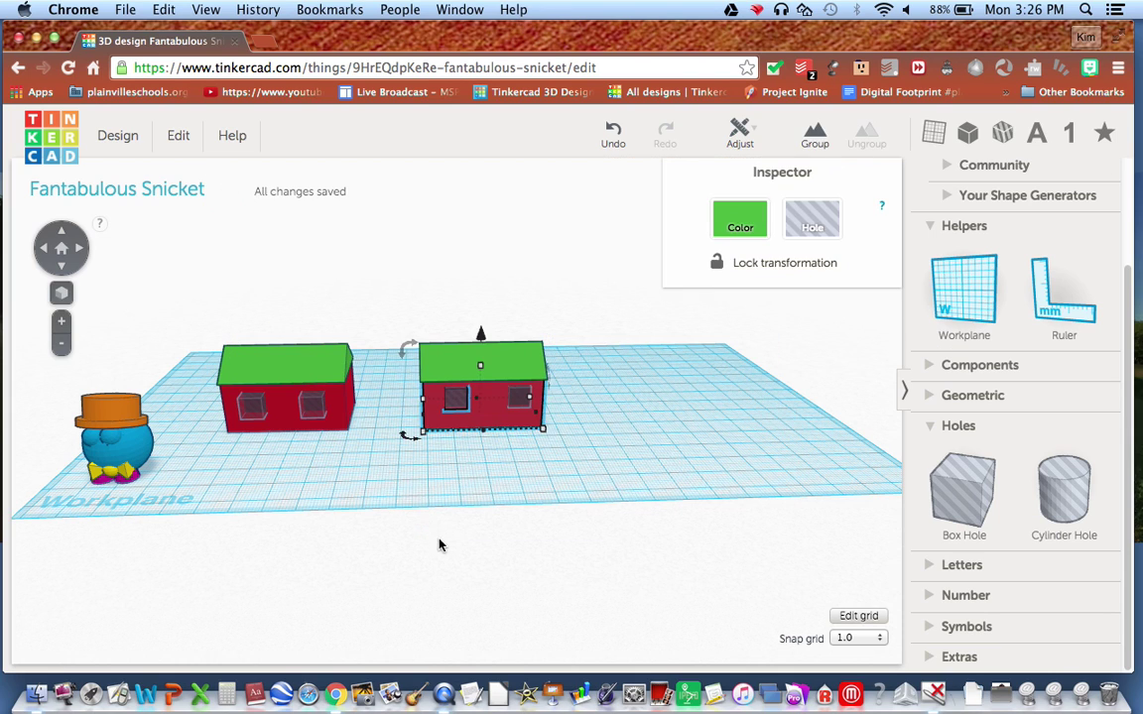
pyautogui.moveTo(581, 489); pyautogui.dragTo(605, 477, button='right')
pyautogui.moveTo(633, 372); pyautogui.dragTo(277, 389, button='right')
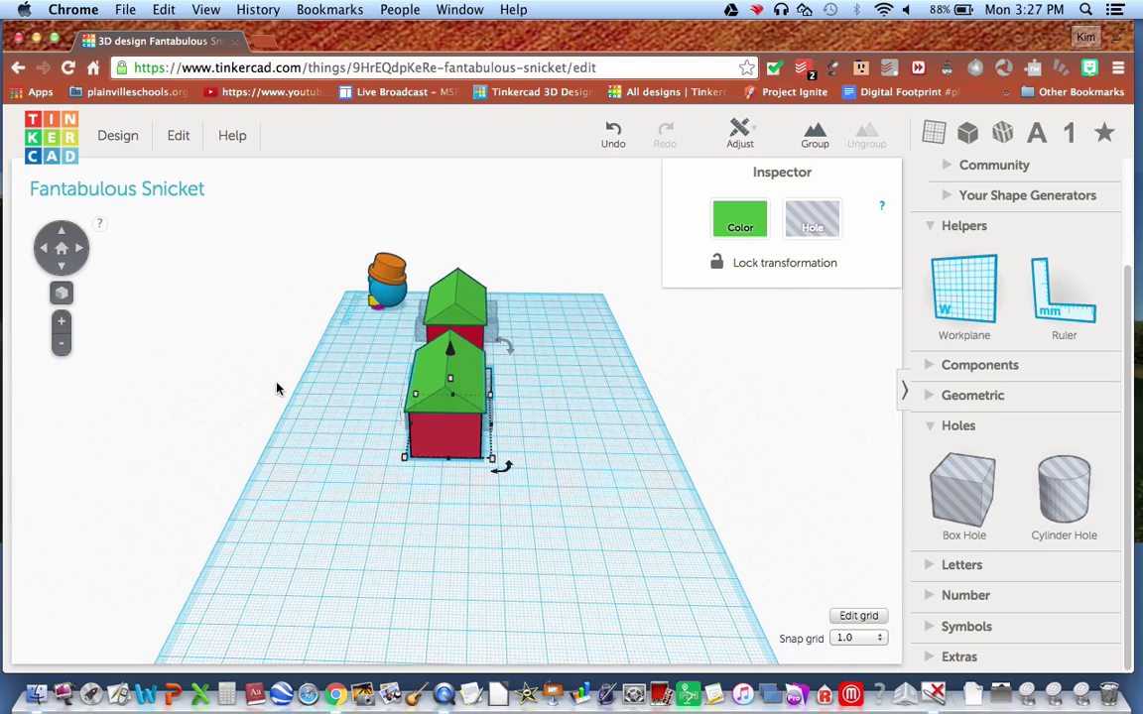
pyautogui.press('w')
pyautogui.click(448, 438)
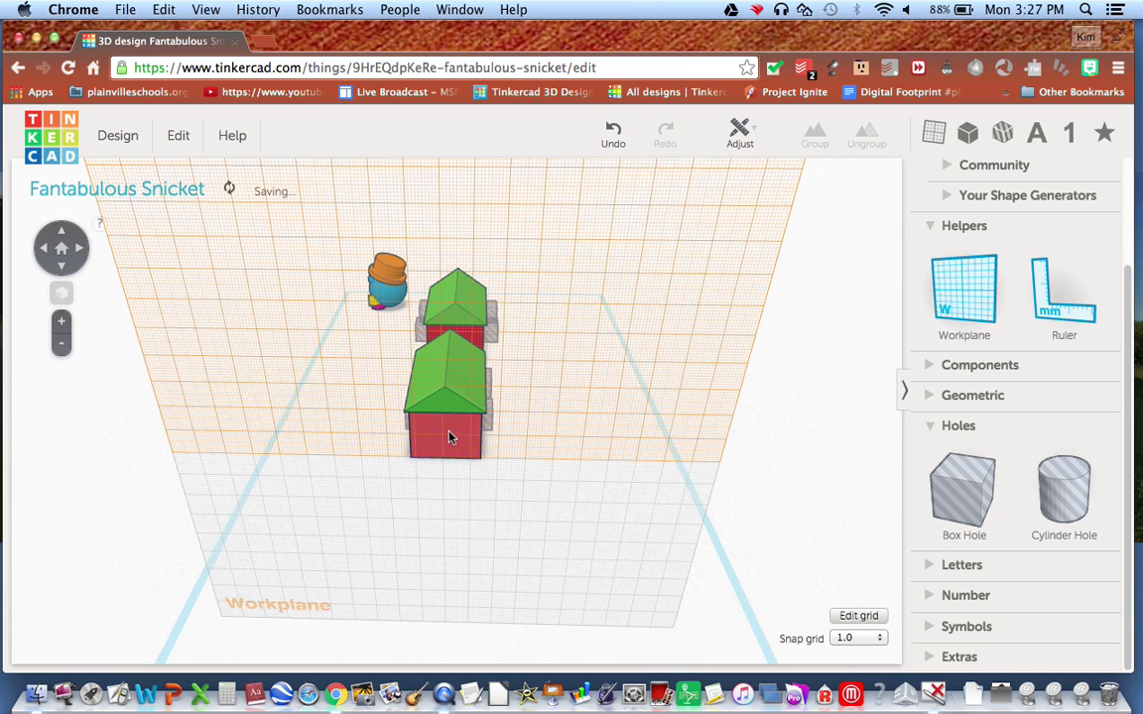
# - Place a solid box on the second house's end wall and shrink its face to a small block
pyautogui.click(972, 395)
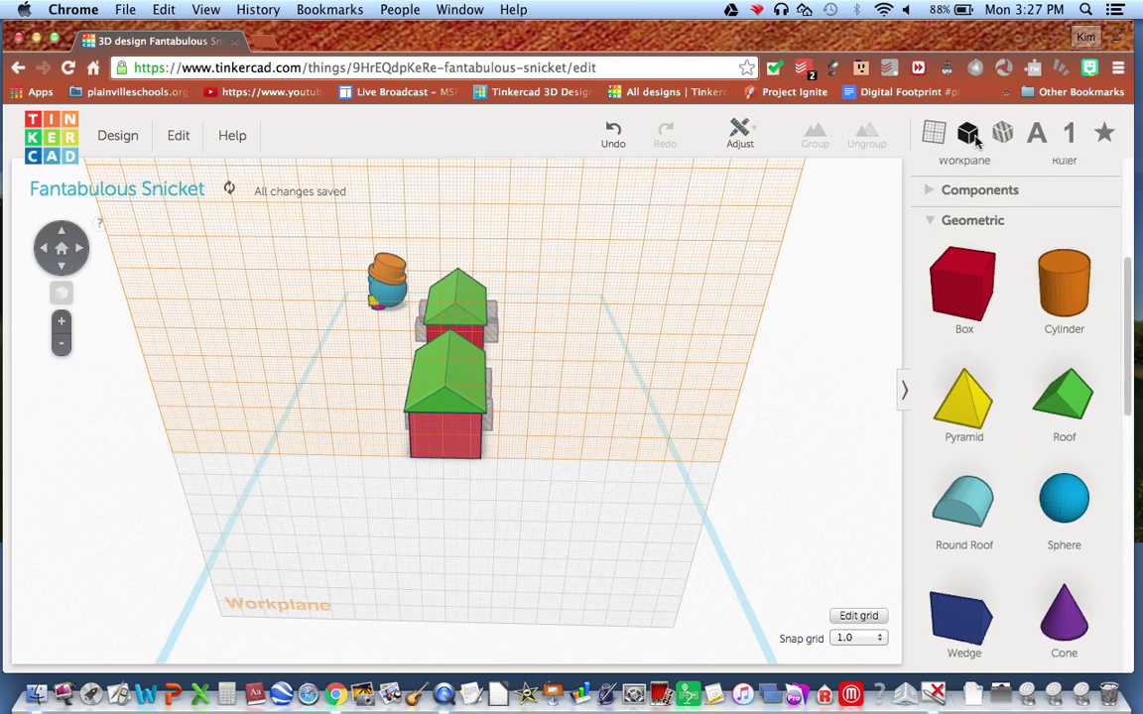
pyautogui.moveTo(961, 249); pyautogui.dragTo(446, 442)
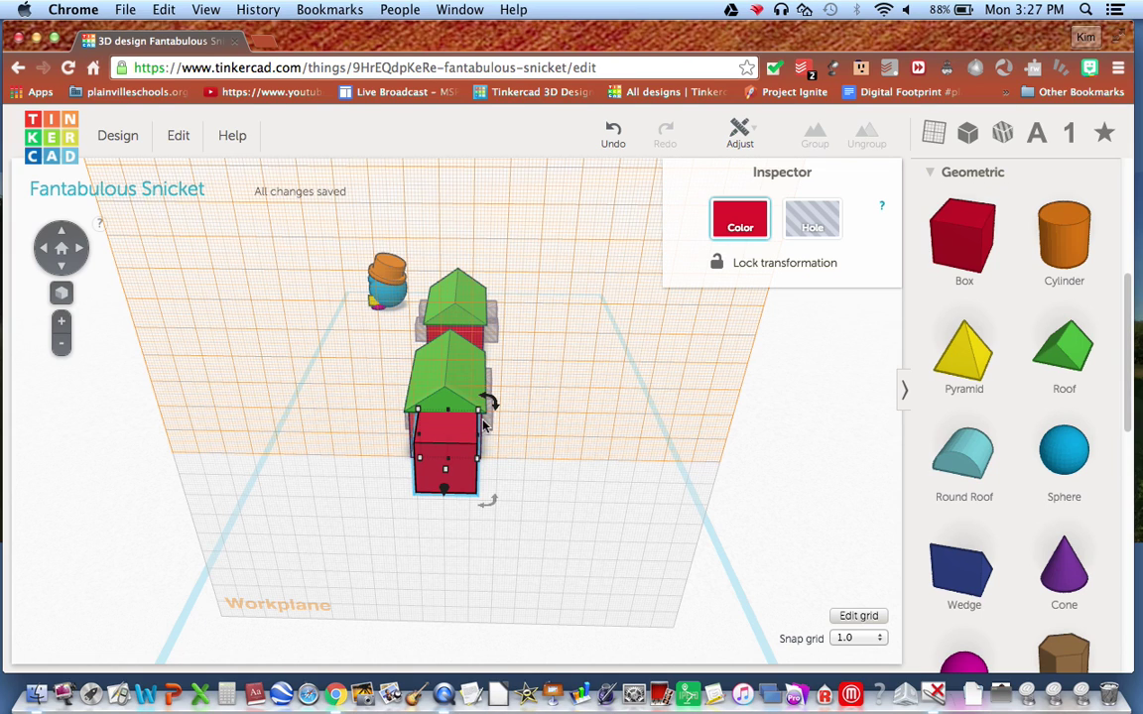
pyautogui.moveTo(480, 416)
pyautogui.moveTo(480, 417); pyautogui.dragTo(441, 448)
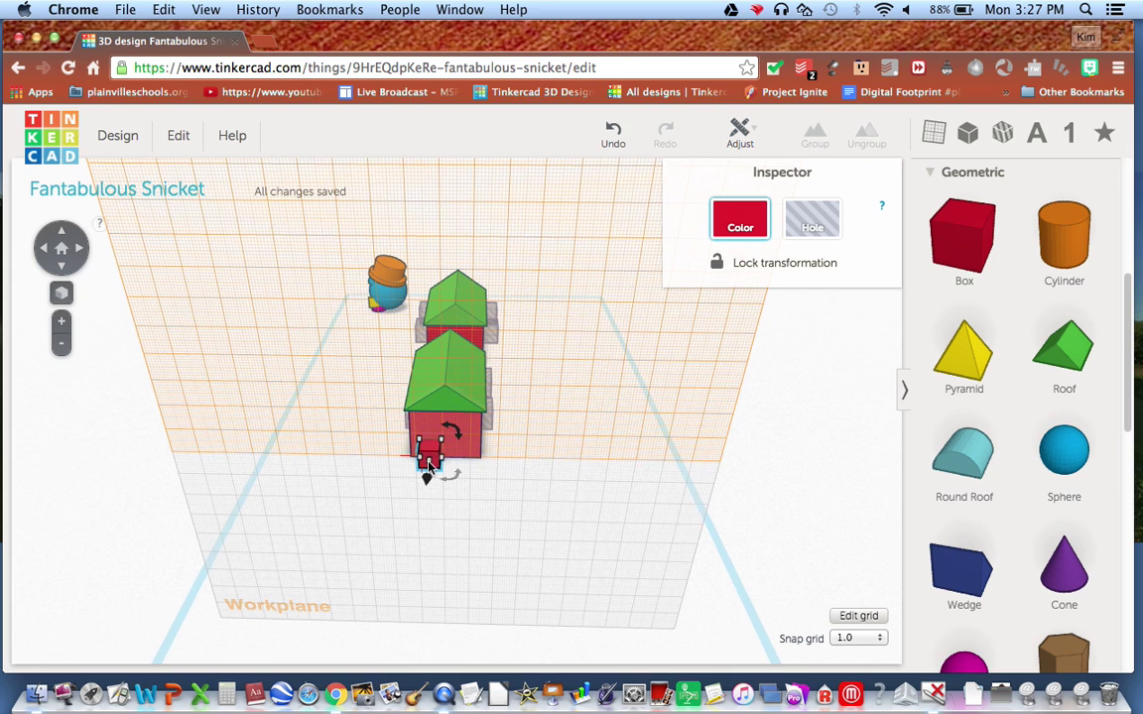
# - Move the small box to the bottom of the end wall and reduce how far it sticks out
pyautogui.moveTo(430, 465); pyautogui.dragTo(501, 443, button='right')
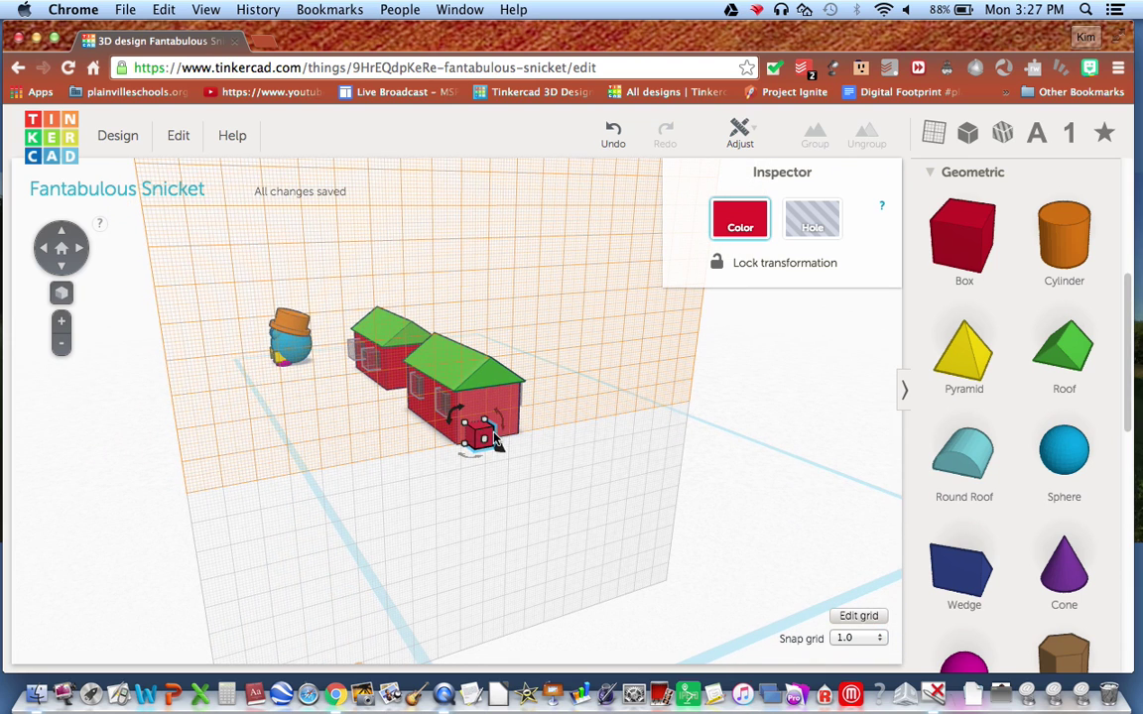
pyautogui.moveTo(485, 446); pyautogui.dragTo(477, 434)
pyautogui.click(62, 322)
pyautogui.click(62, 323)
pyautogui.click(63, 325)
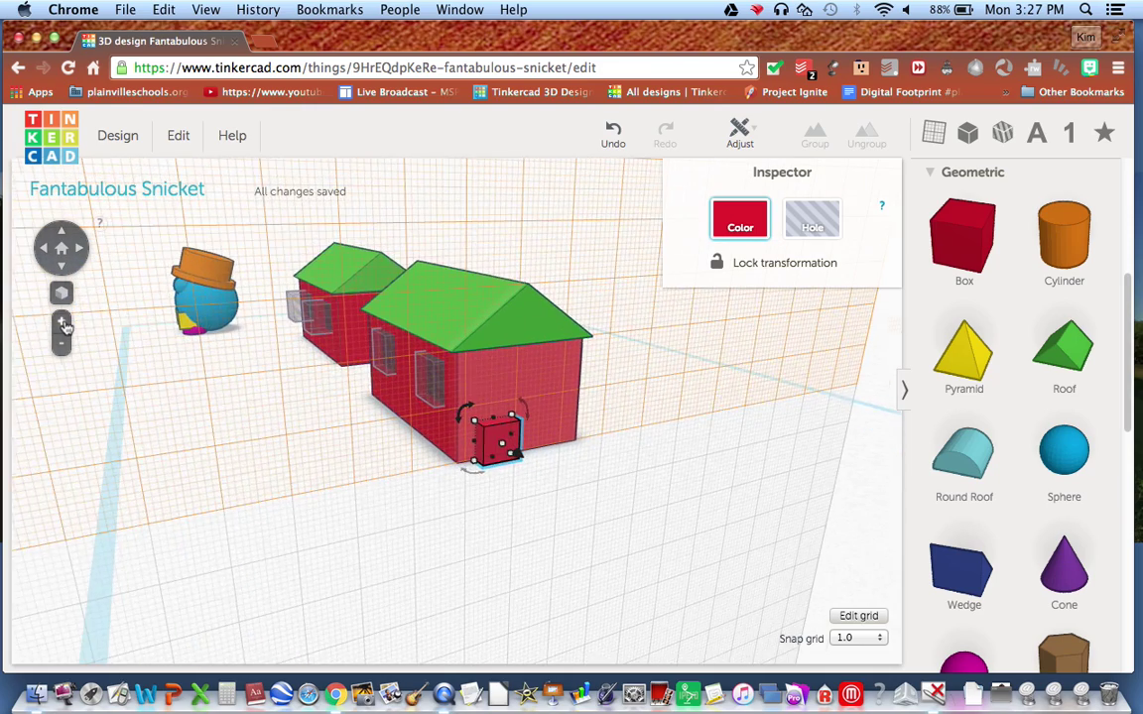
pyautogui.moveTo(487, 453); pyautogui.dragTo(503, 448)
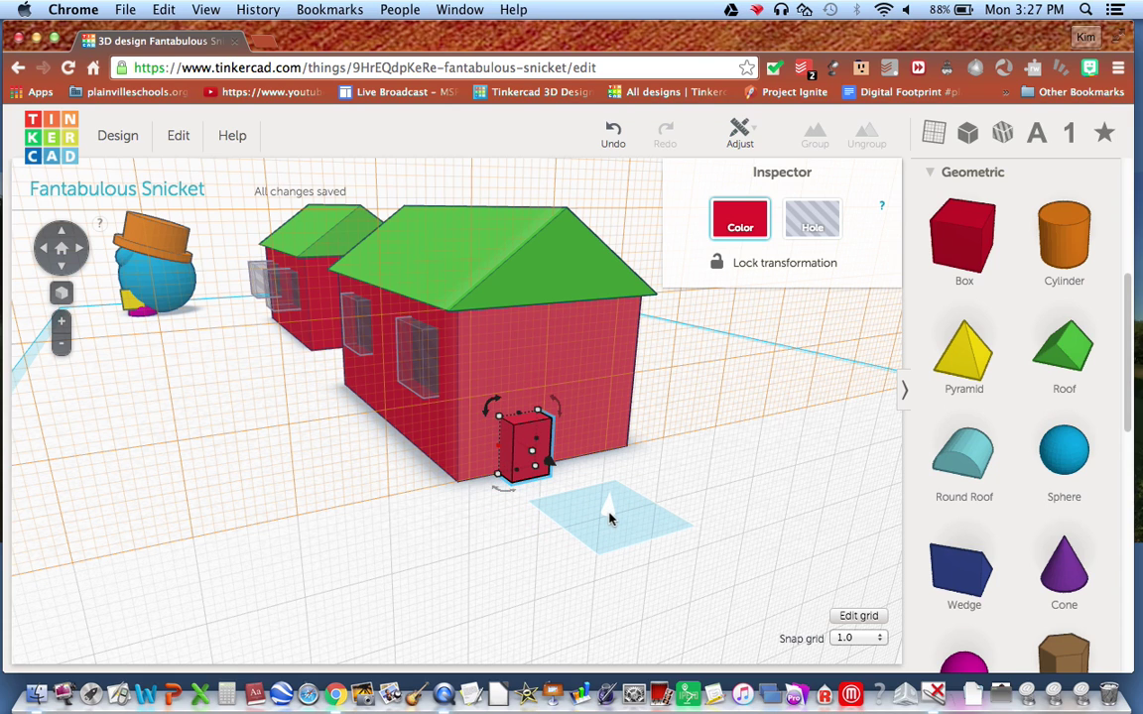
# - Return the workplane to the base grid and stretch the box into a door slab about 17 mm tall, 8 mm wide and 2 mm thick
pyautogui.click(610, 517)
pyautogui.click(538, 442)
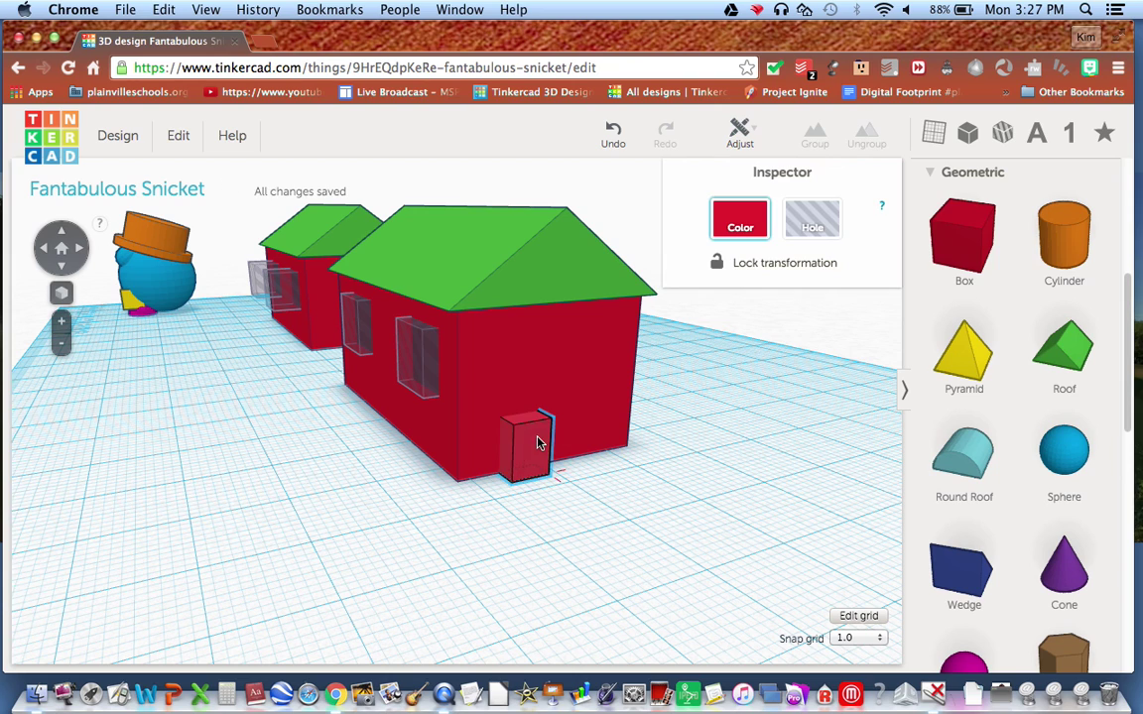
pyautogui.moveTo(526, 422); pyautogui.dragTo(509, 327)
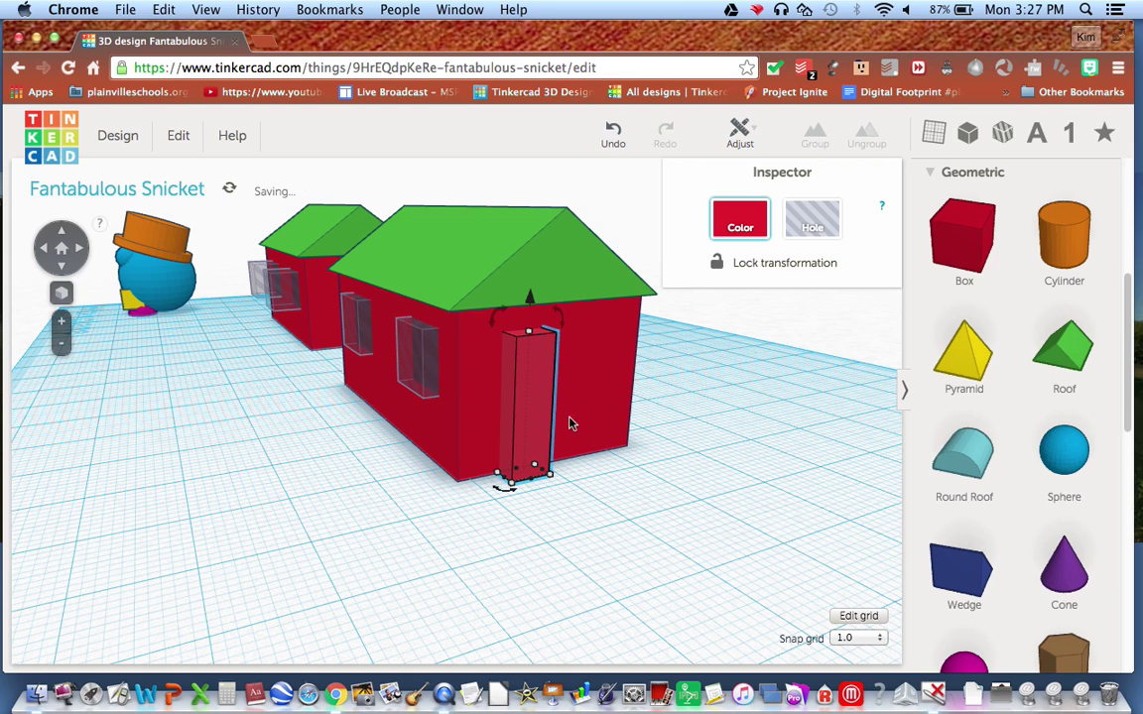
pyautogui.moveTo(536, 468)
pyautogui.mouseDown()
pyautogui.moveTo(561, 461)
pyautogui.moveTo(524, 472)
pyautogui.mouseUp()
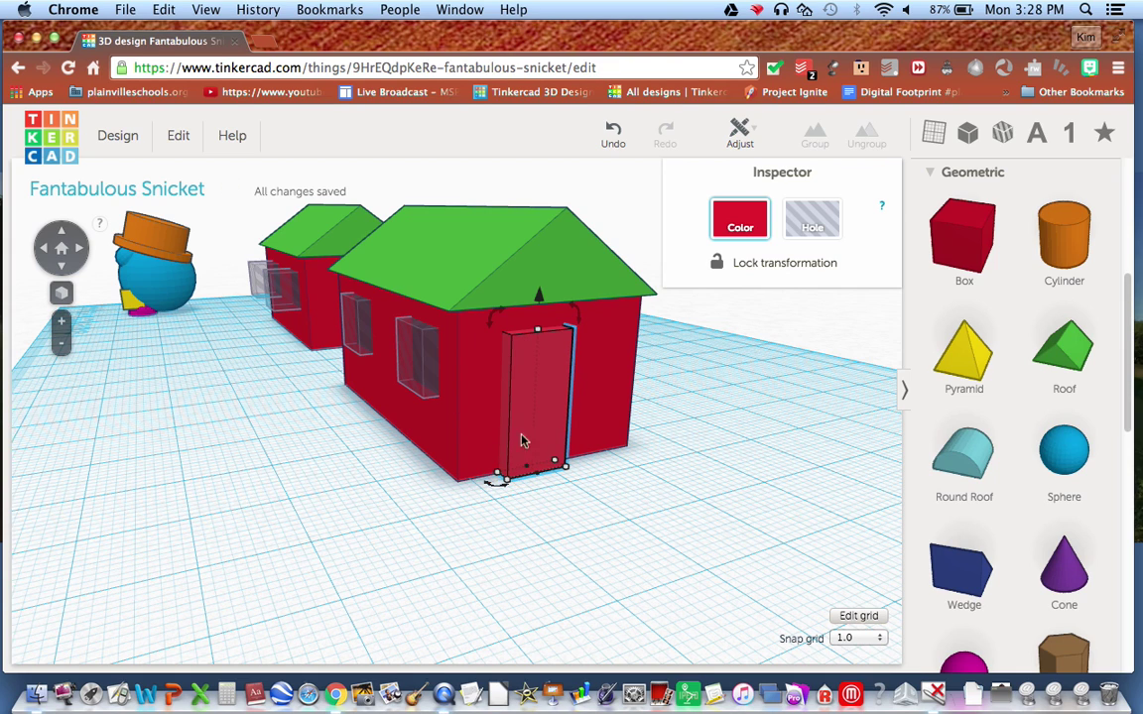
pyautogui.click(526, 508)
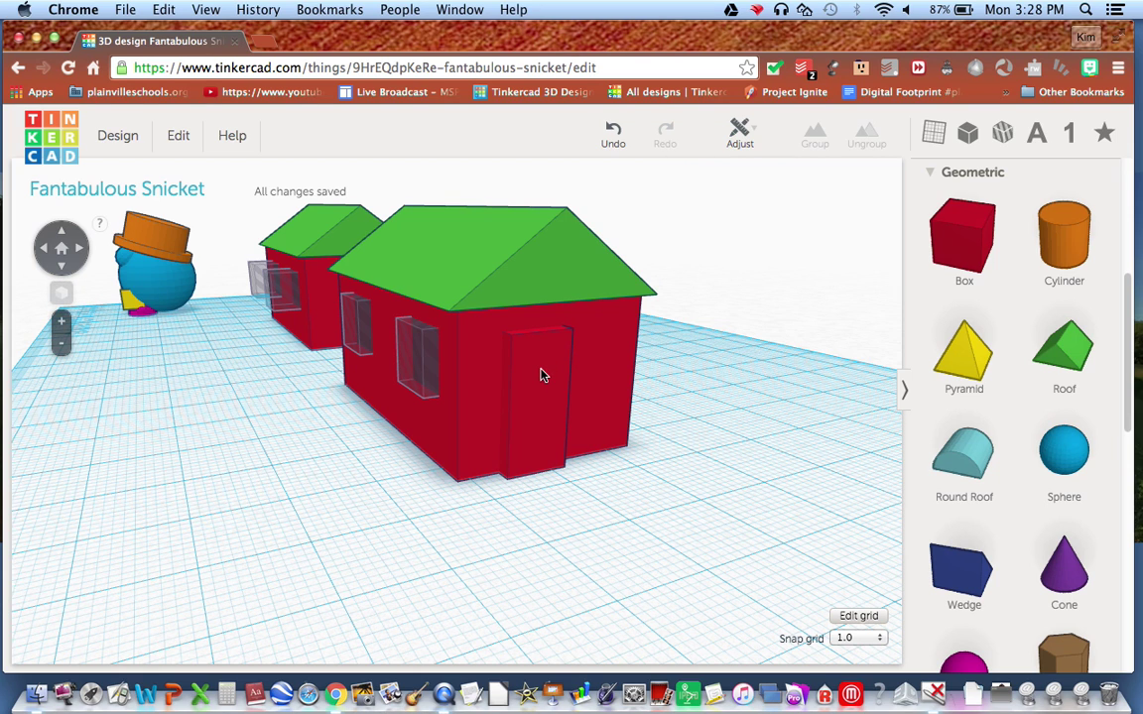
# - Place a workplane on the door's front face and add a box hole to it
pyautogui.press('w')
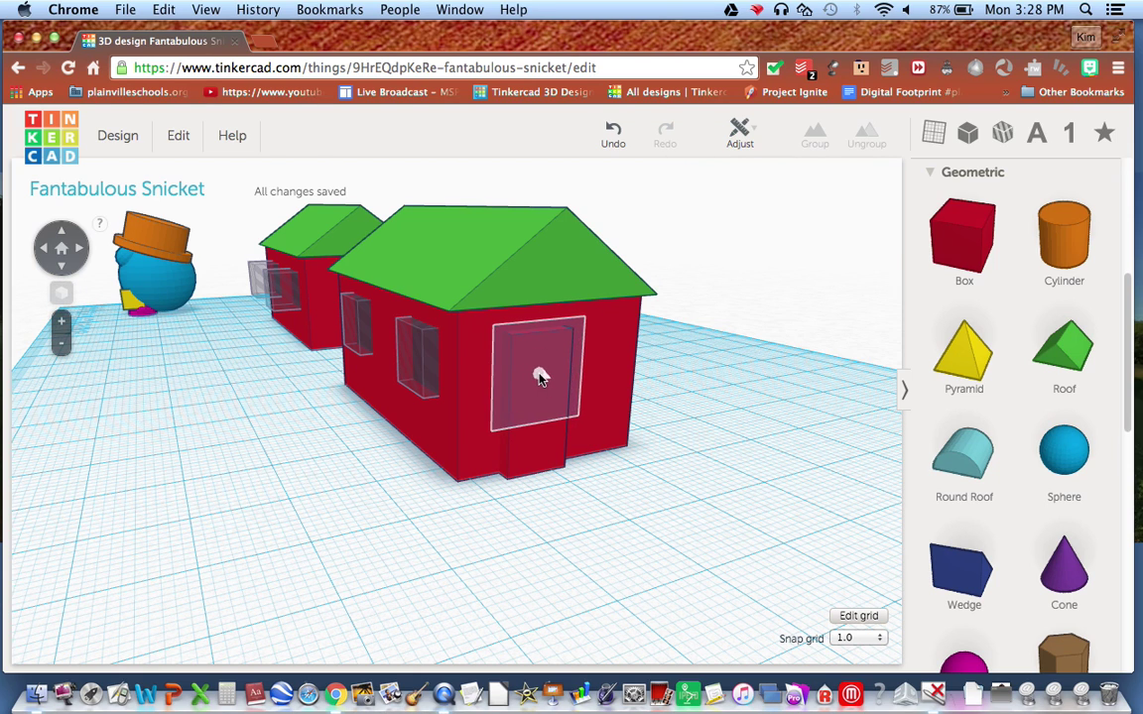
pyautogui.click(535, 378)
pyautogui.scroll(-10, 972, 487)
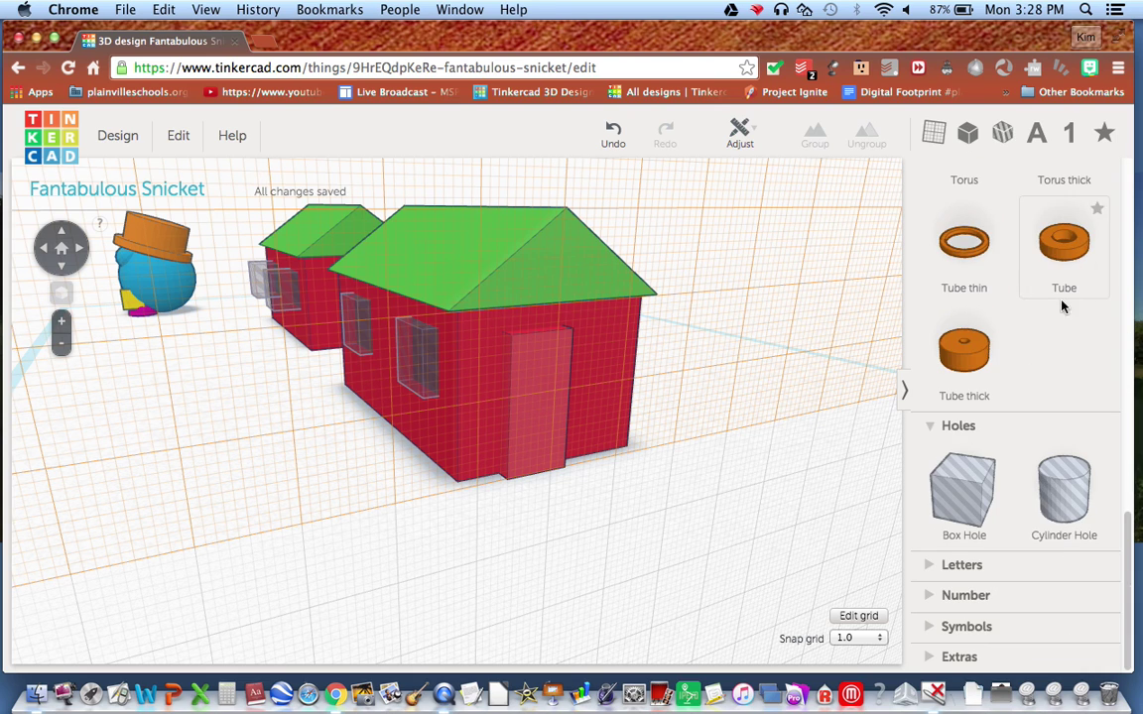
pyautogui.moveTo(972, 486); pyautogui.dragTo(585, 421)
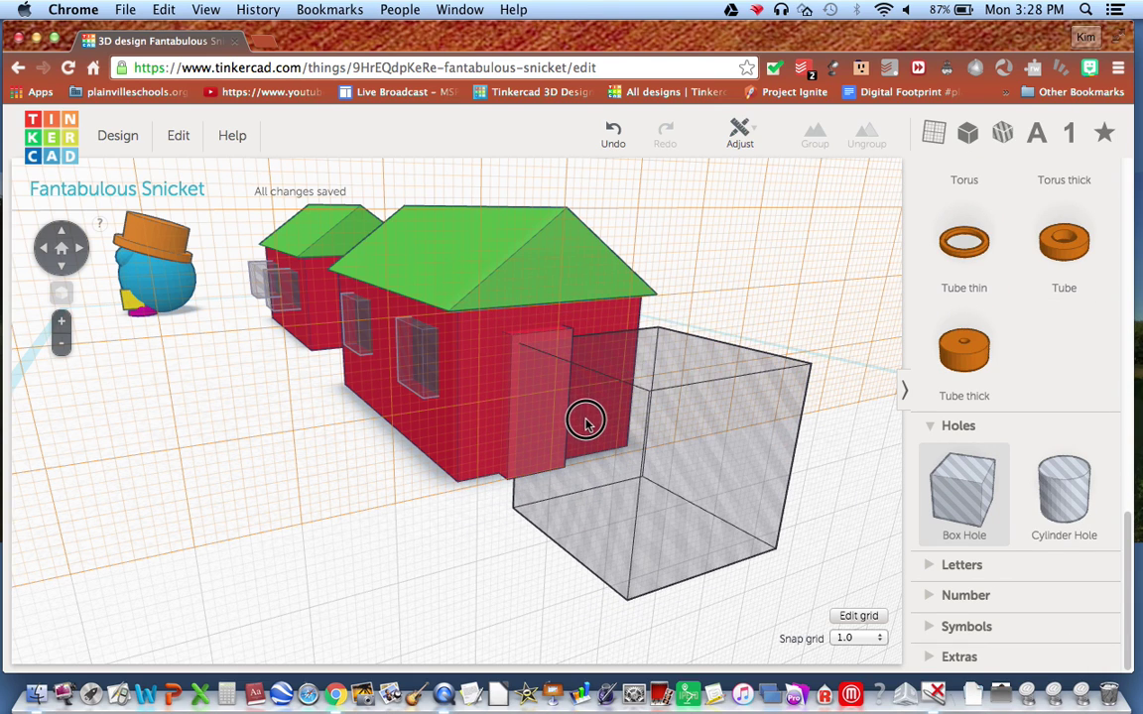
# - Shrink and position the box hole to fit inside the door's outline, and return the workplane to the base grid
pyautogui.moveTo(647, 484); pyautogui.dragTo(538, 442)
pyautogui.moveTo(607, 391); pyautogui.dragTo(565, 390)
pyautogui.moveTo(638, 447); pyautogui.dragTo(521, 440)
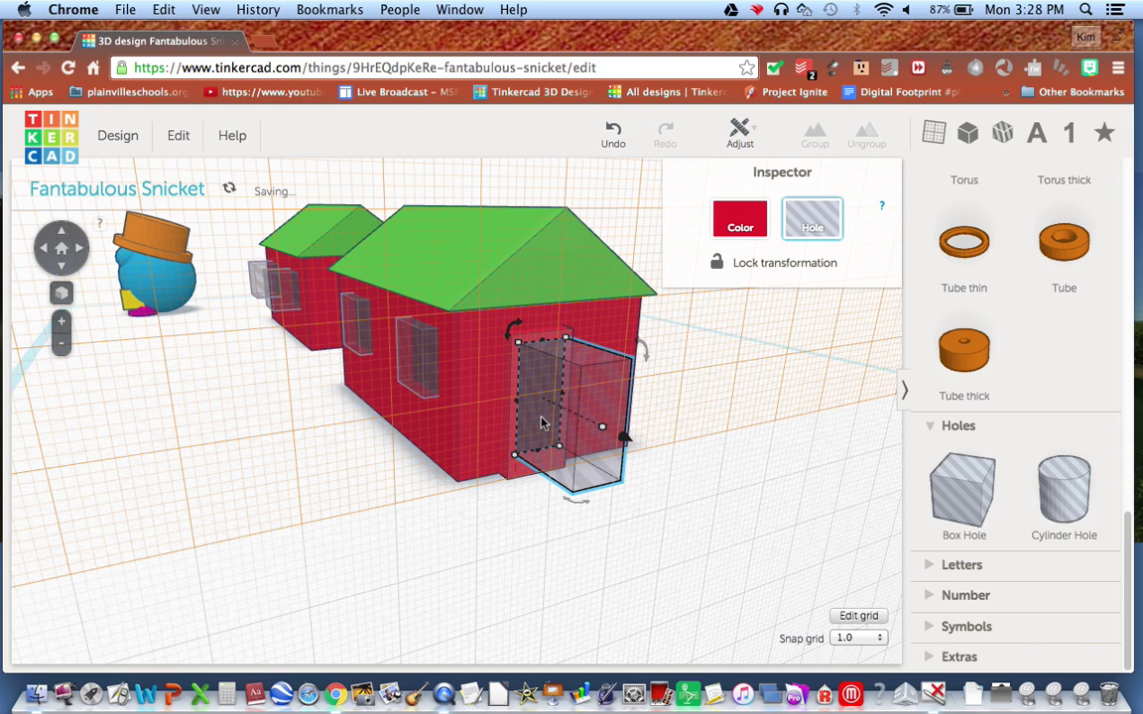
pyautogui.click(510, 459)
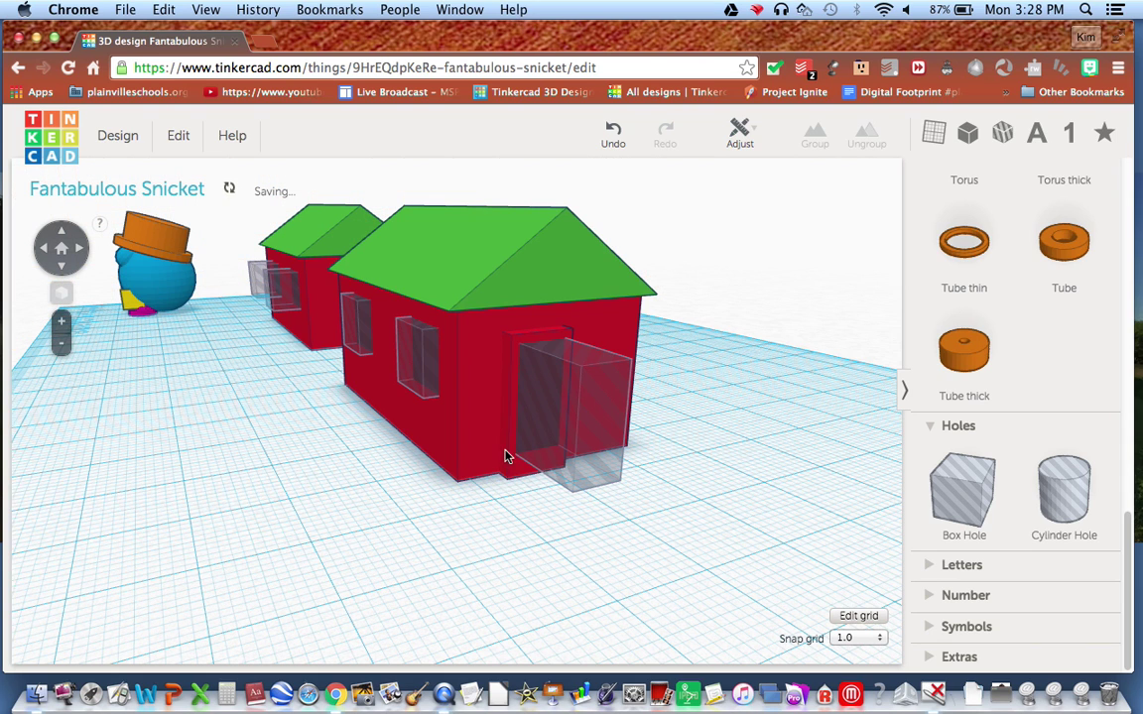
# - Measure the door slab with a ruler placed at its bottom corner and remove the ruler
pyautogui.moveTo(511, 467); pyautogui.dragTo(500, 483)
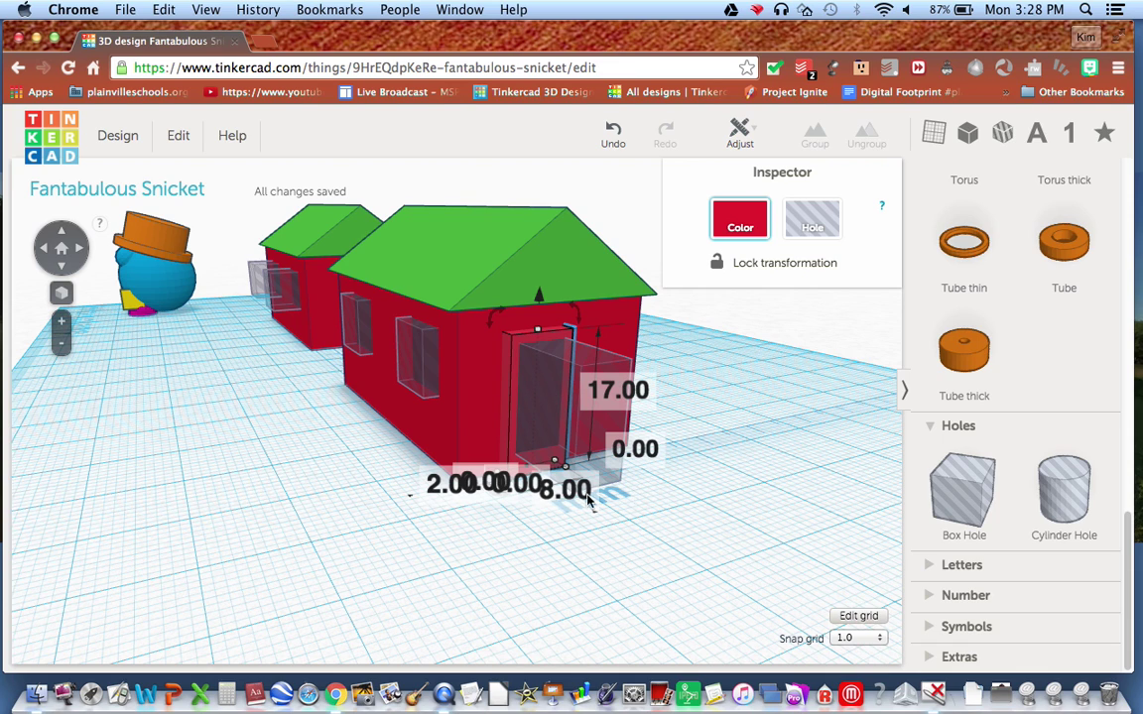
pyautogui.click(611, 553)
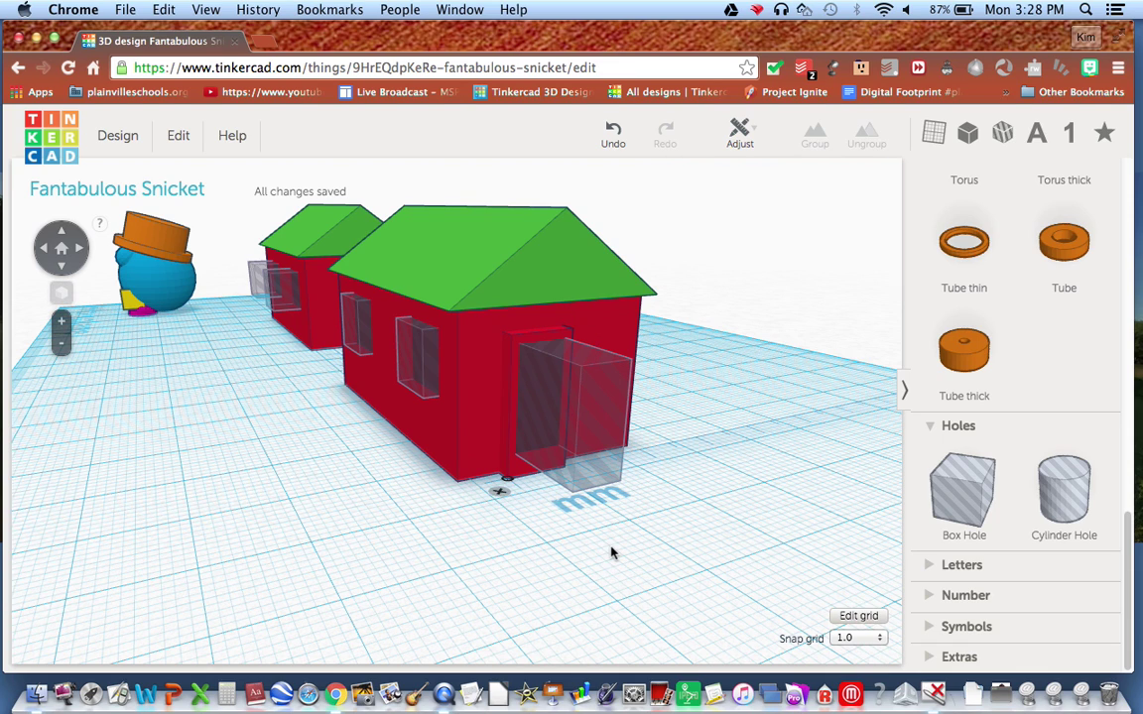
pyautogui.click(499, 490)
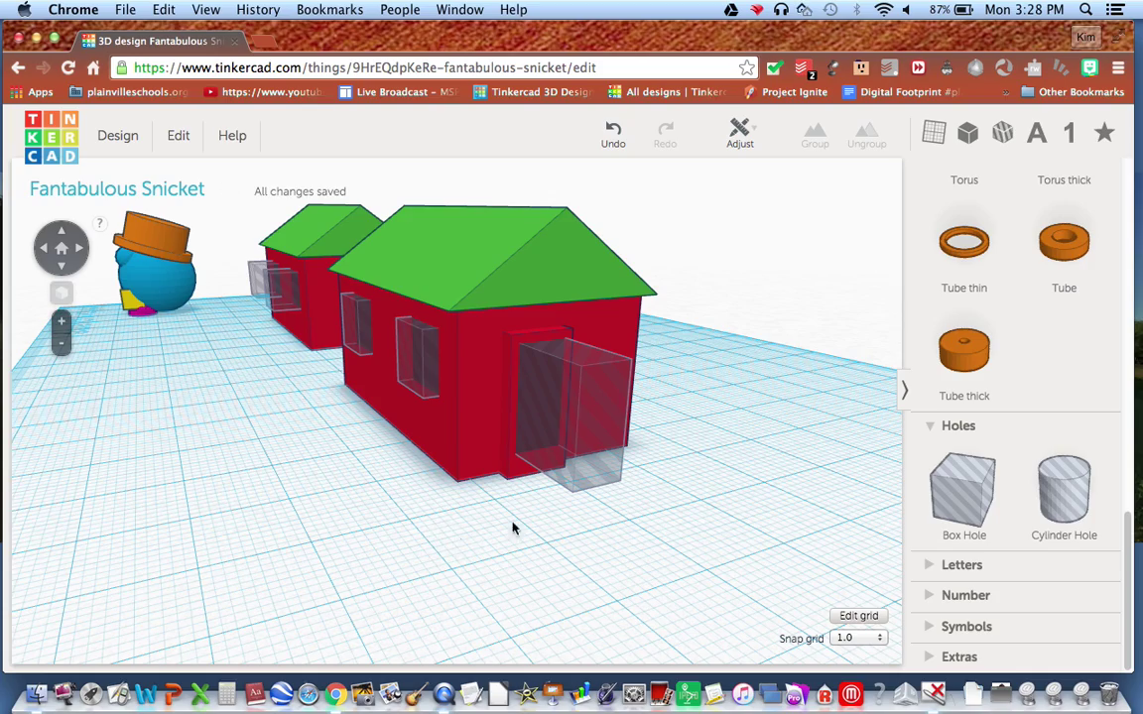
# - Group the second house's walls, roof, door and all its holes so the openings are cut out
pyautogui.moveTo(441, 446); pyautogui.dragTo(580, 590, button='right')
pyautogui.moveTo(787, 250); pyautogui.dragTo(294, 557)
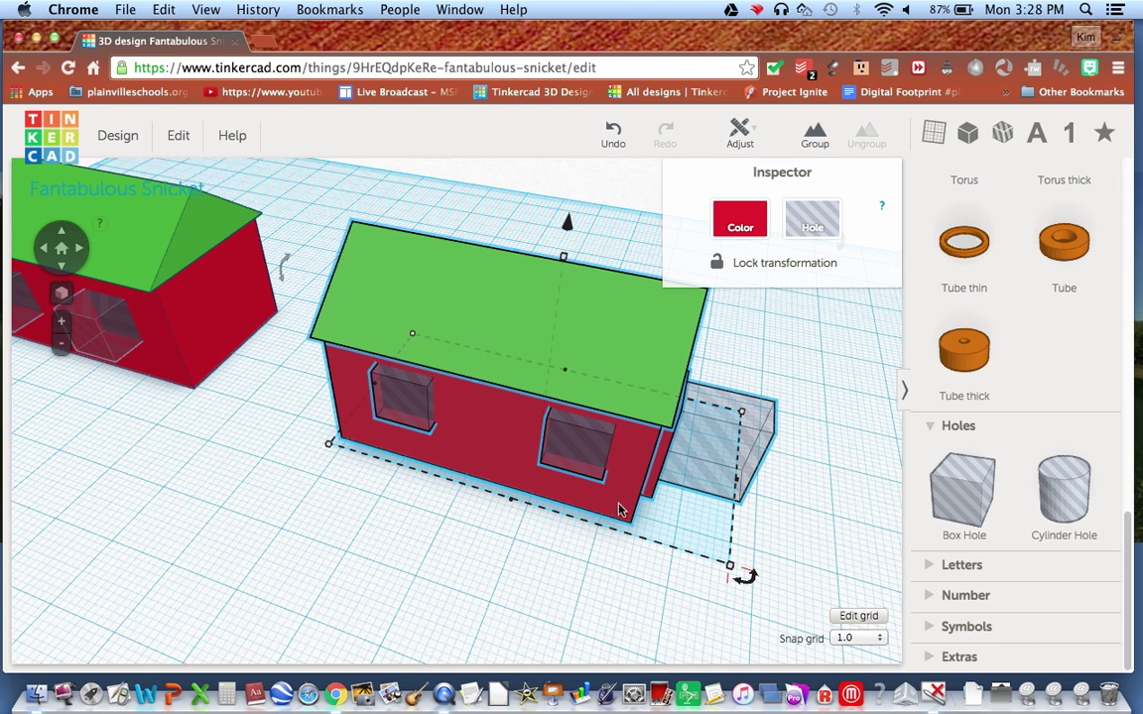
pyautogui.click(323, 195)
pyautogui.moveTo(322, 194); pyautogui.dragTo(804, 590)
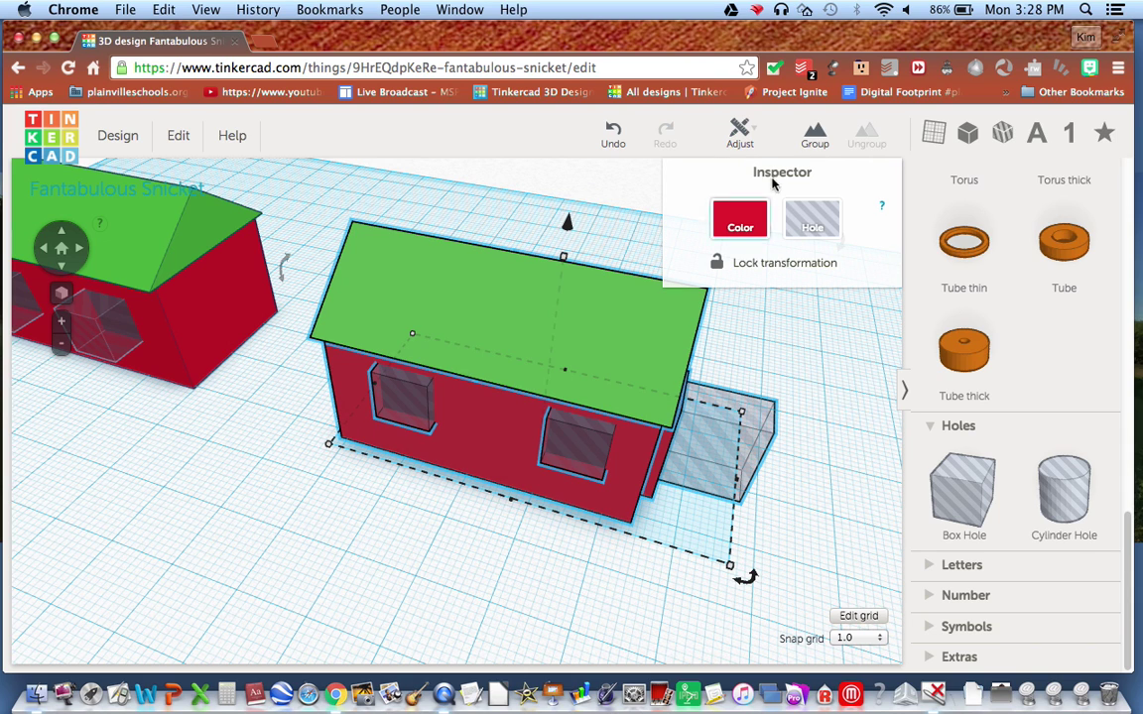
pyautogui.click(815, 134)
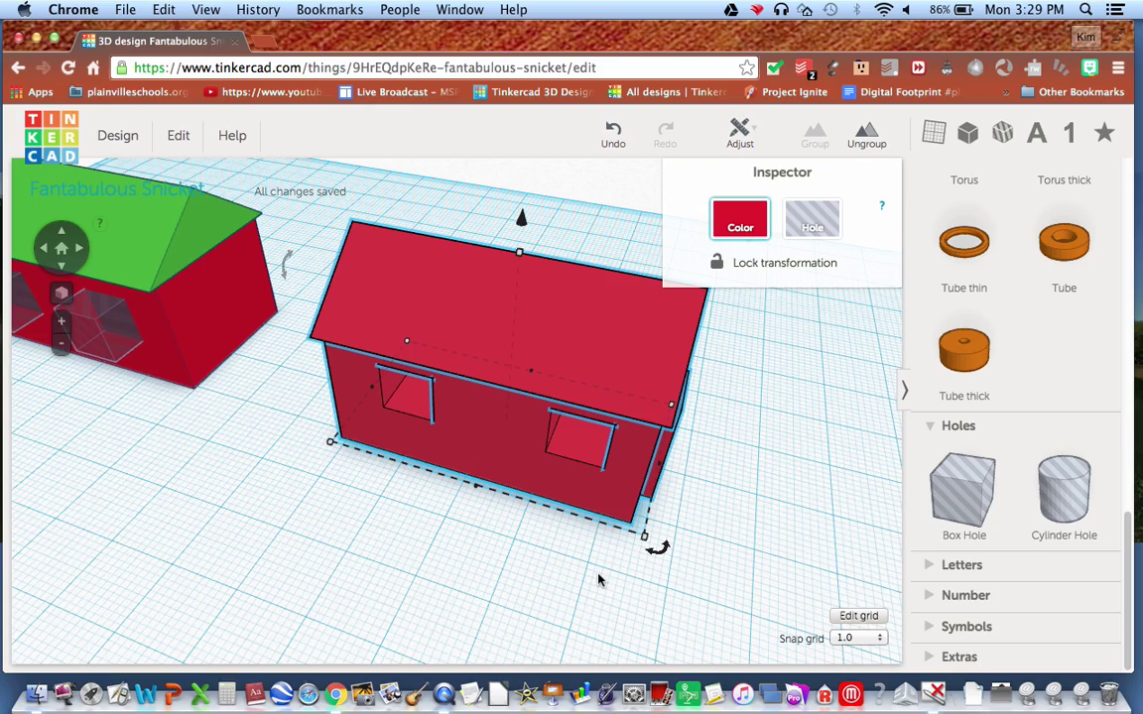
# - Examine the grouped house's window and door openings from several sides and compare it with the first house
pyautogui.moveTo(618, 585); pyautogui.dragTo(599, 486, button='right')
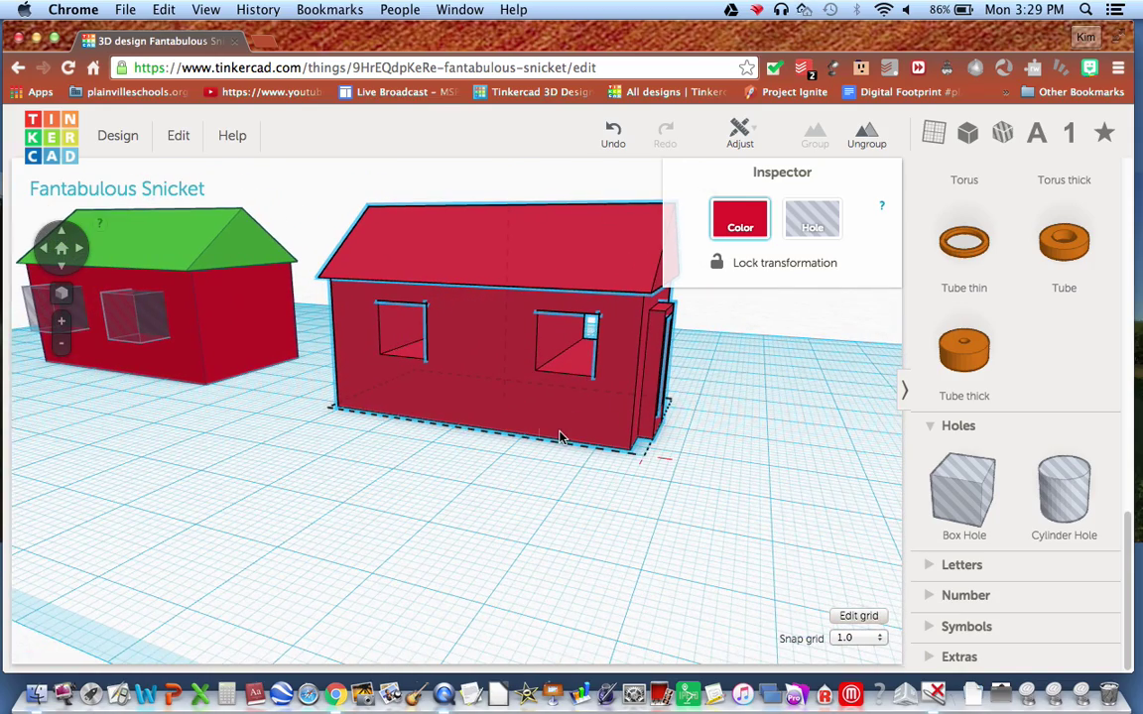
pyautogui.click(517, 479)
pyautogui.click(512, 391)
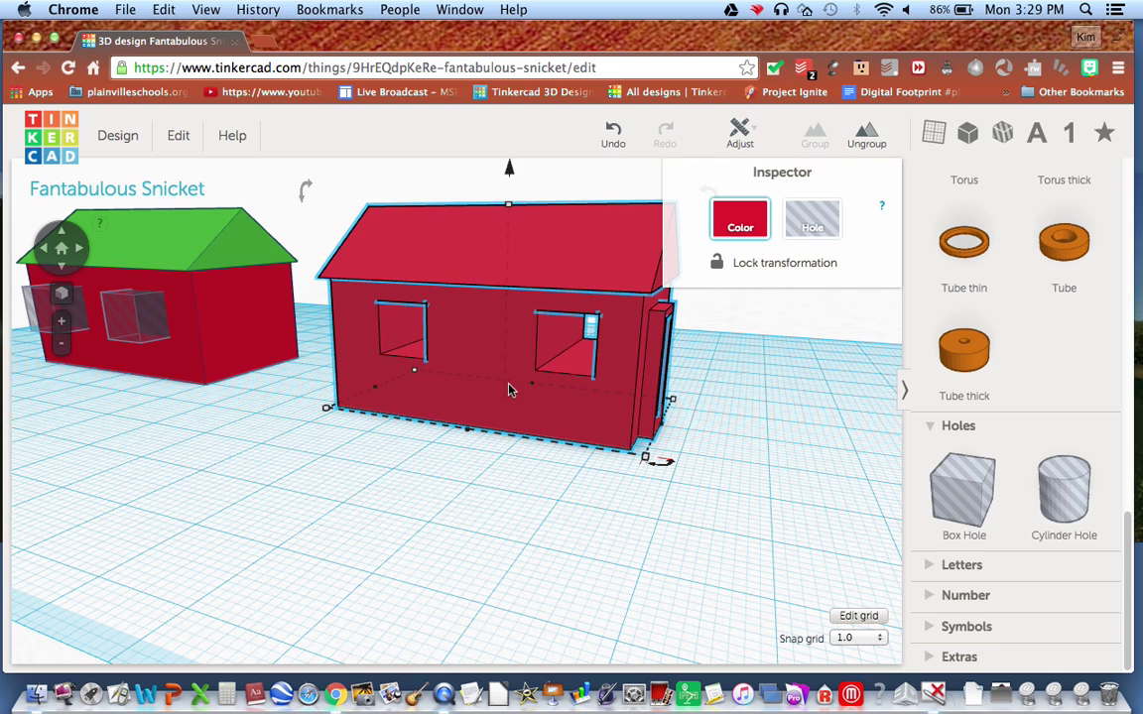
pyautogui.click(388, 523)
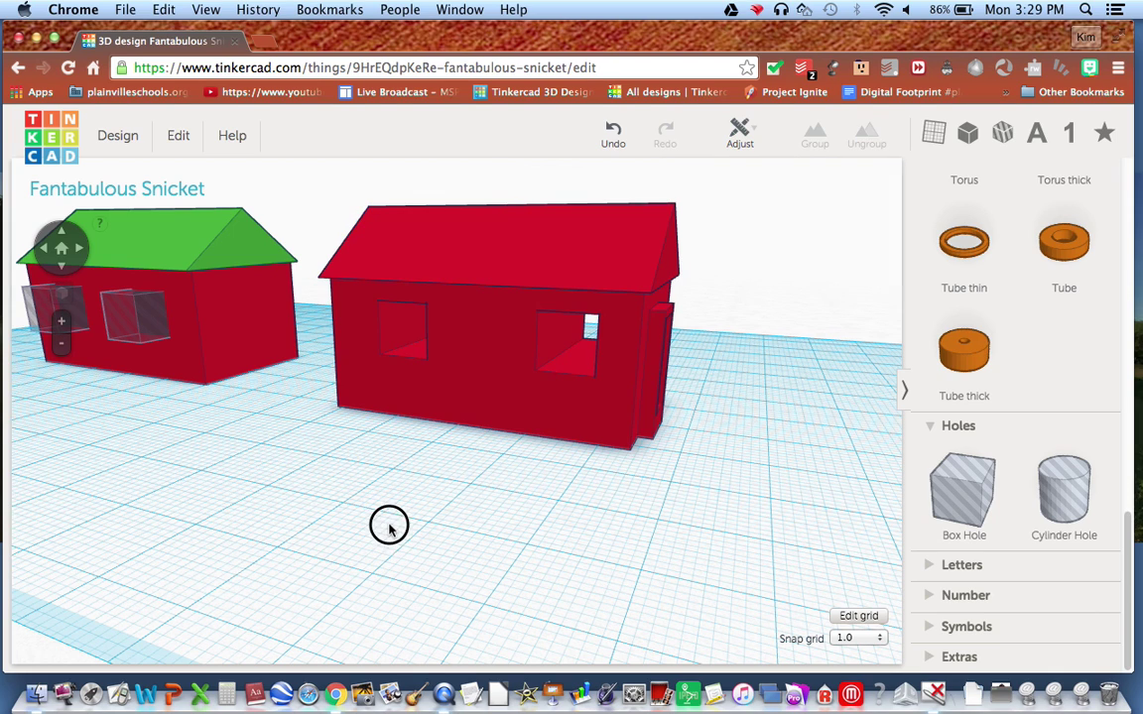
pyautogui.moveTo(349, 450); pyautogui.dragTo(485, 374, button='right')
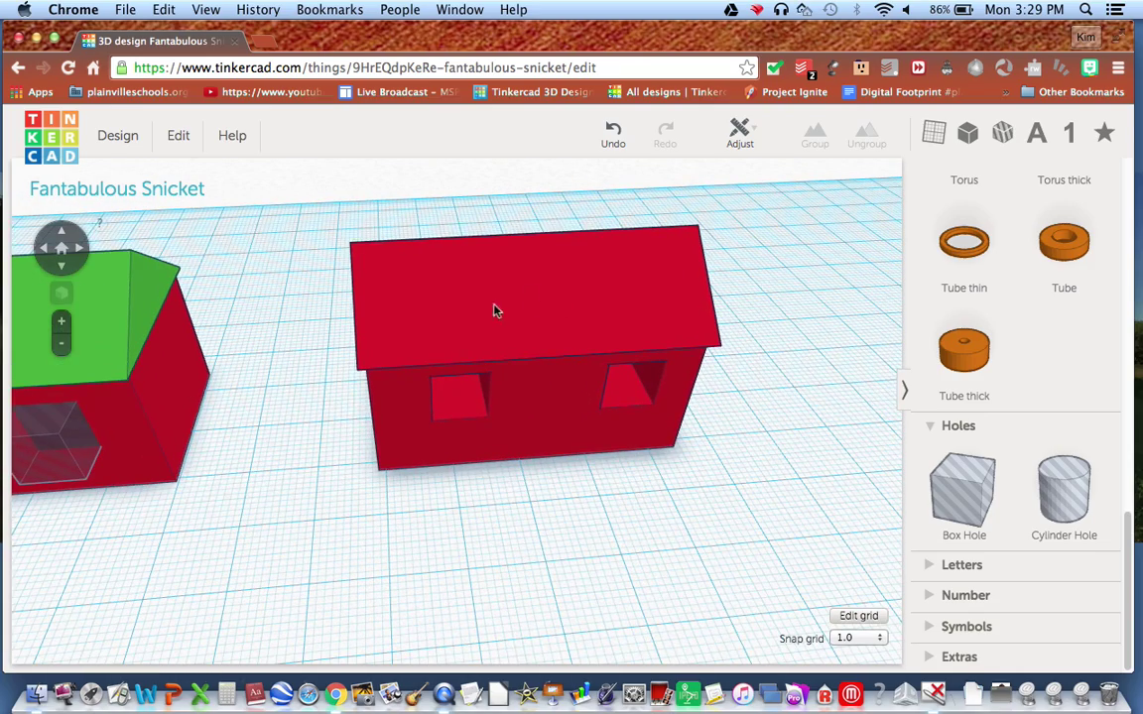
pyautogui.click(57, 250)
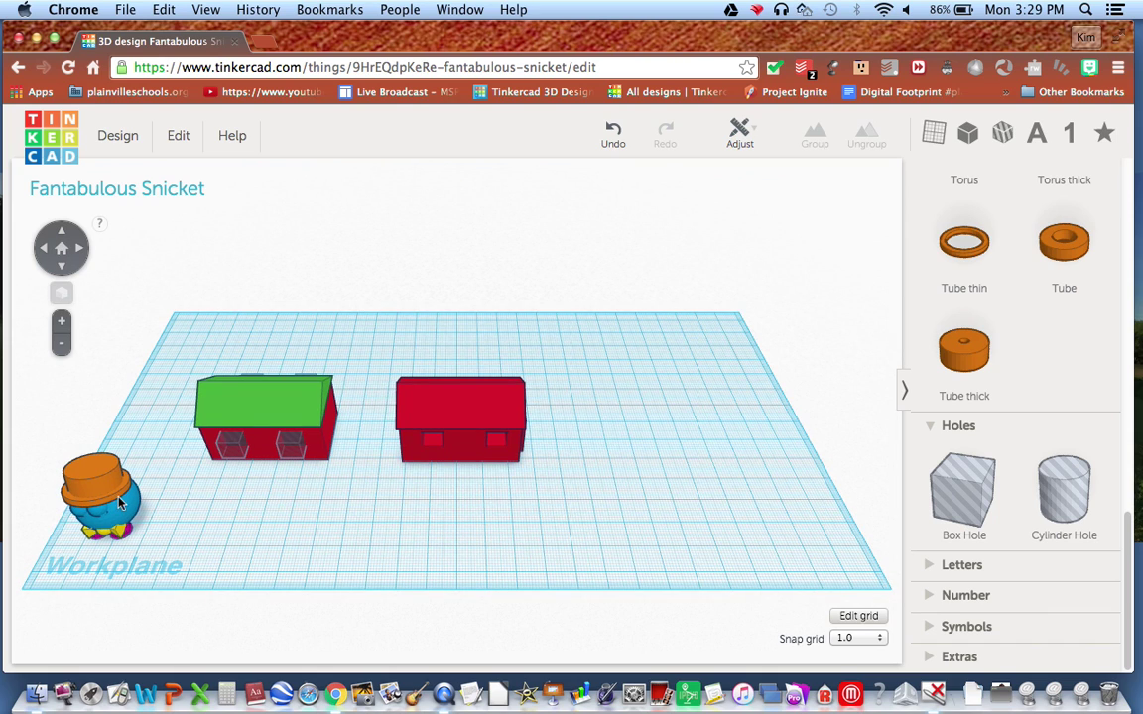
pyautogui.moveTo(223, 530); pyautogui.dragTo(316, 436, button='right')
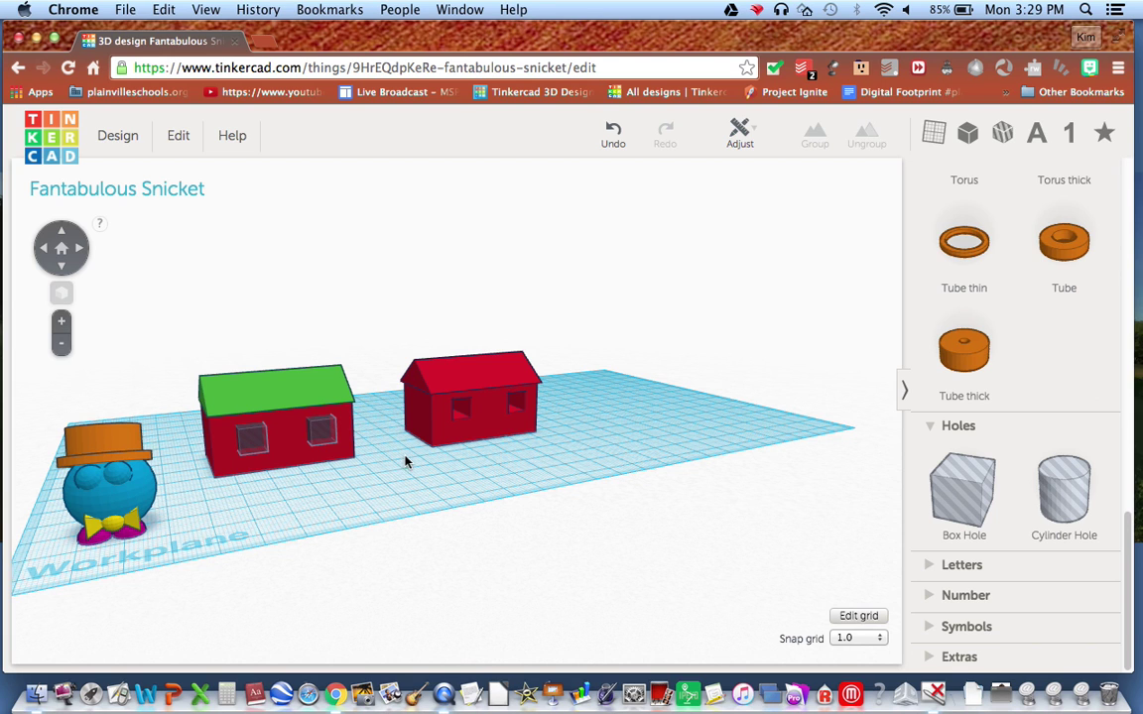
pyautogui.moveTo(487, 434); pyautogui.dragTo(294, 434, button='right')
# - Move the grouped house to the far right corner of the workplane and the green-roofed house beside it
pyautogui.moveTo(421, 385); pyautogui.dragTo(671, 317)
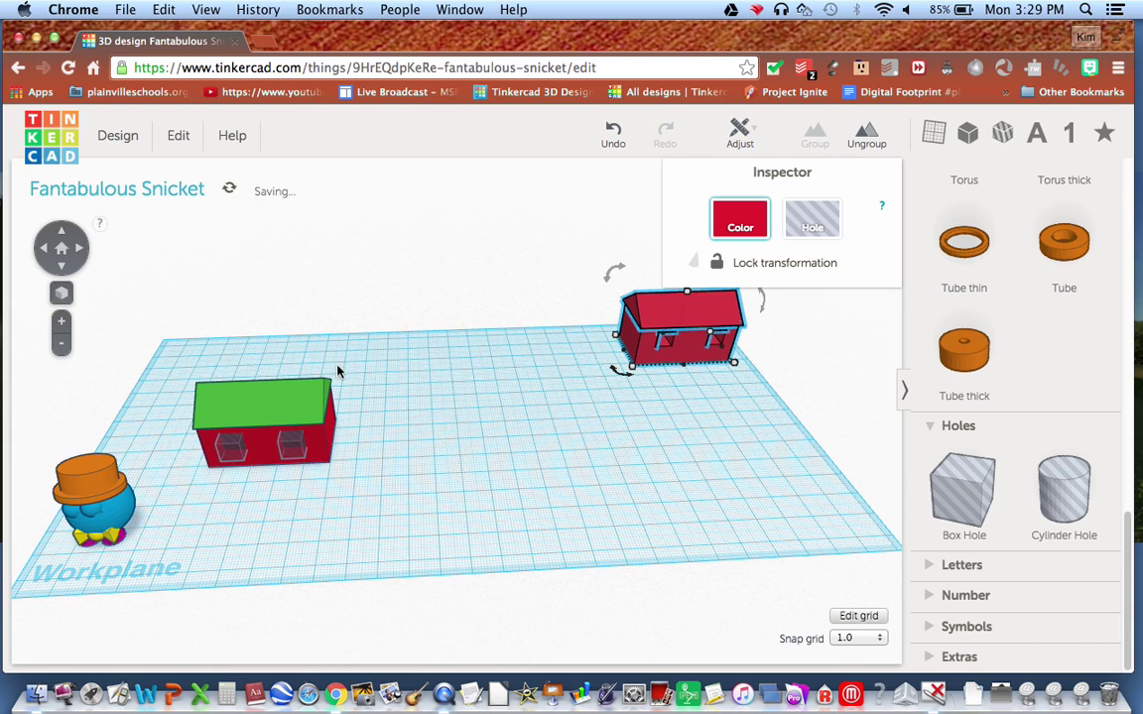
pyautogui.click(350, 402)
pyautogui.moveTo(238, 409); pyautogui.dragTo(562, 347)
pyautogui.click(451, 434)
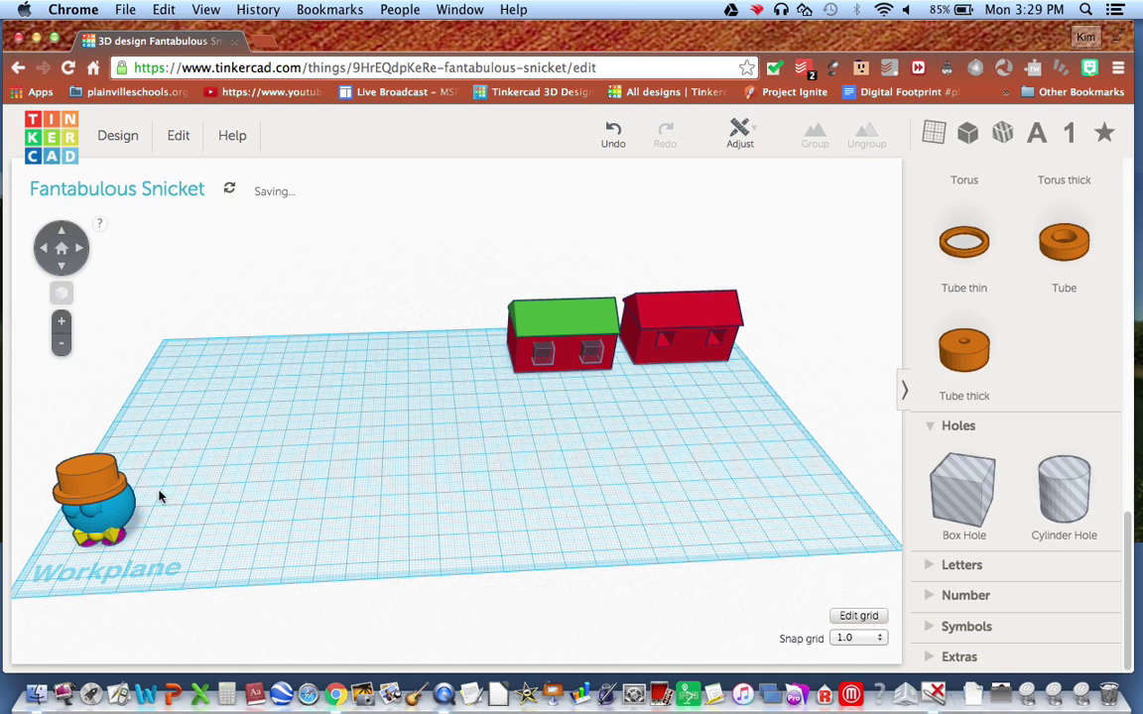
# - Move the hat-wearing character away from the near corner to the open left half of the workplane
pyautogui.click(91, 496)
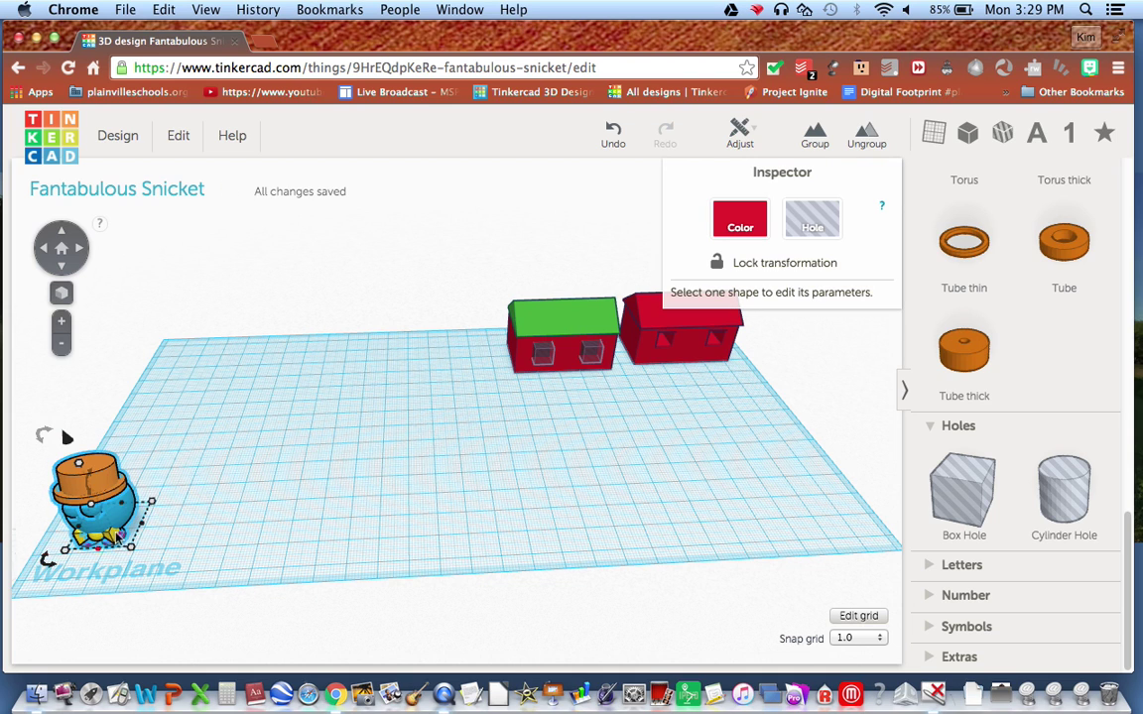
pyautogui.moveTo(92, 496); pyautogui.dragTo(177, 481)
pyautogui.moveTo(279, 475); pyautogui.dragTo(367, 474)
pyautogui.click(447, 511)
pyautogui.moveTo(529, 484); pyautogui.dragTo(517, 425, button='right')
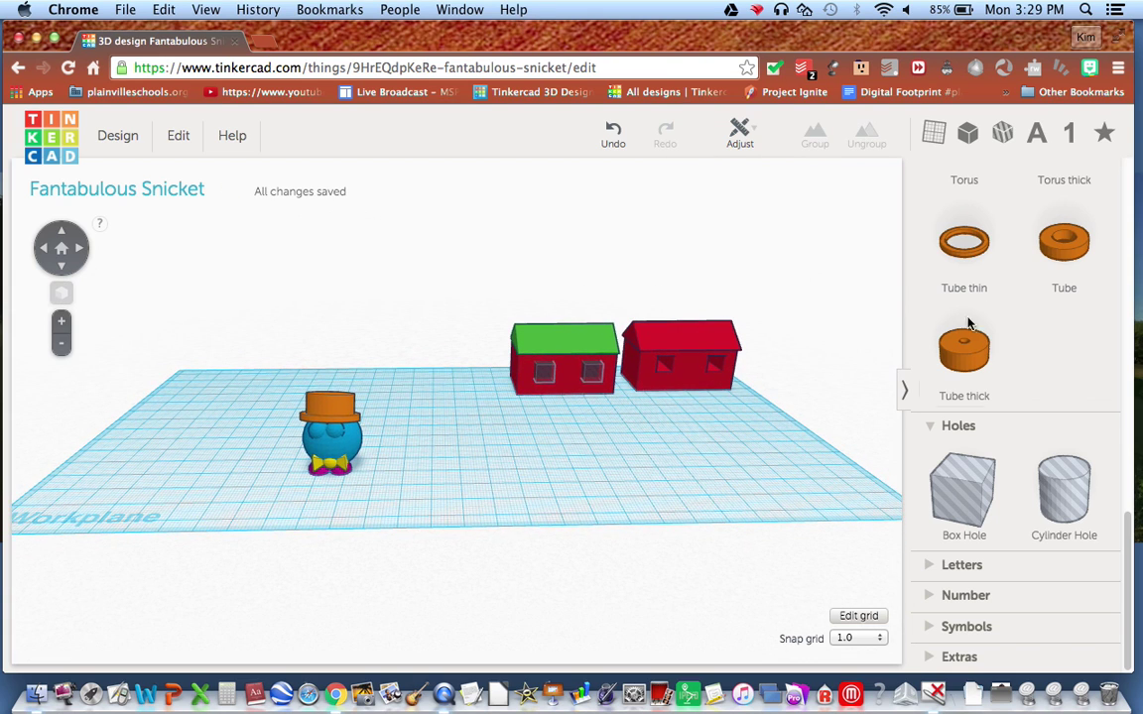
# - Place a sphere beside the hat-wearing character as a new body and check its size with a ruler
pyautogui.scroll(8, 938, 258)
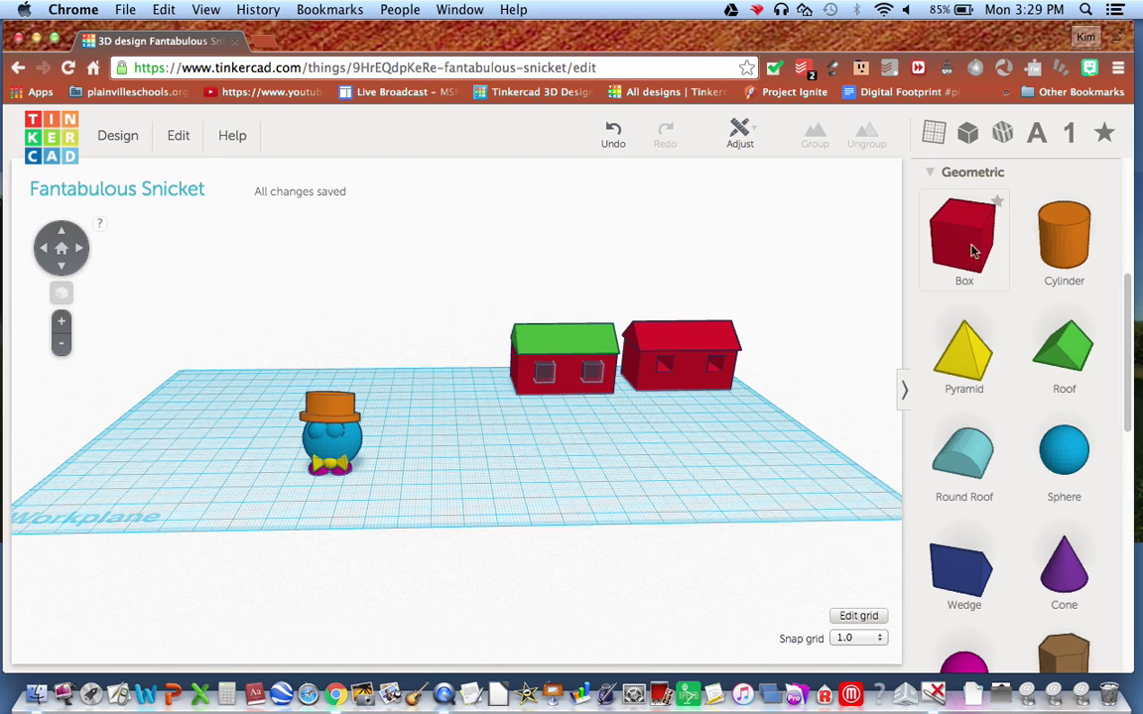
pyautogui.moveTo(1062, 449); pyautogui.dragTo(417, 471)
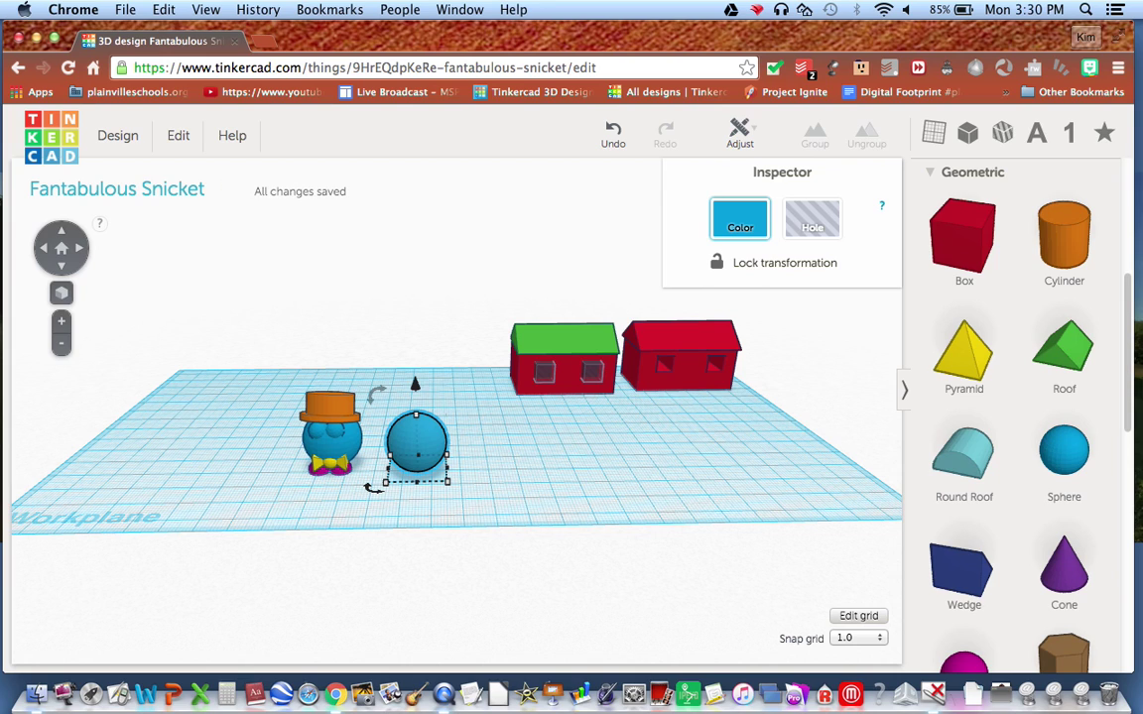
pyautogui.moveTo(387, 486); pyautogui.dragTo(389, 491)
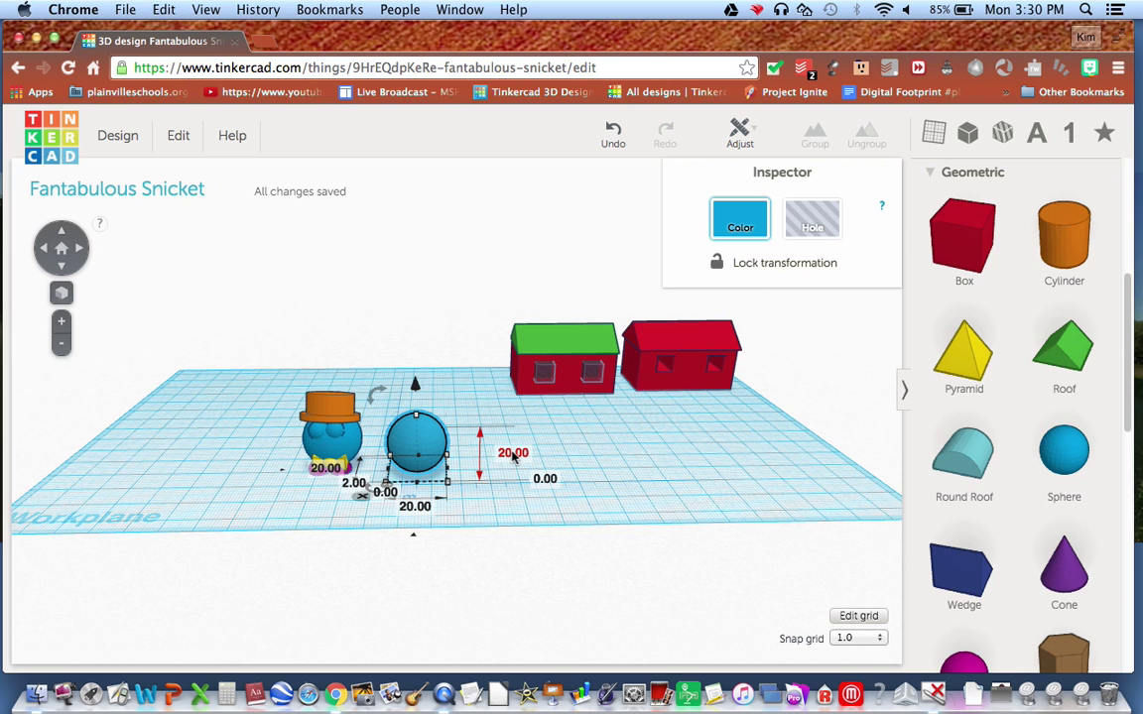
pyautogui.click(363, 506)
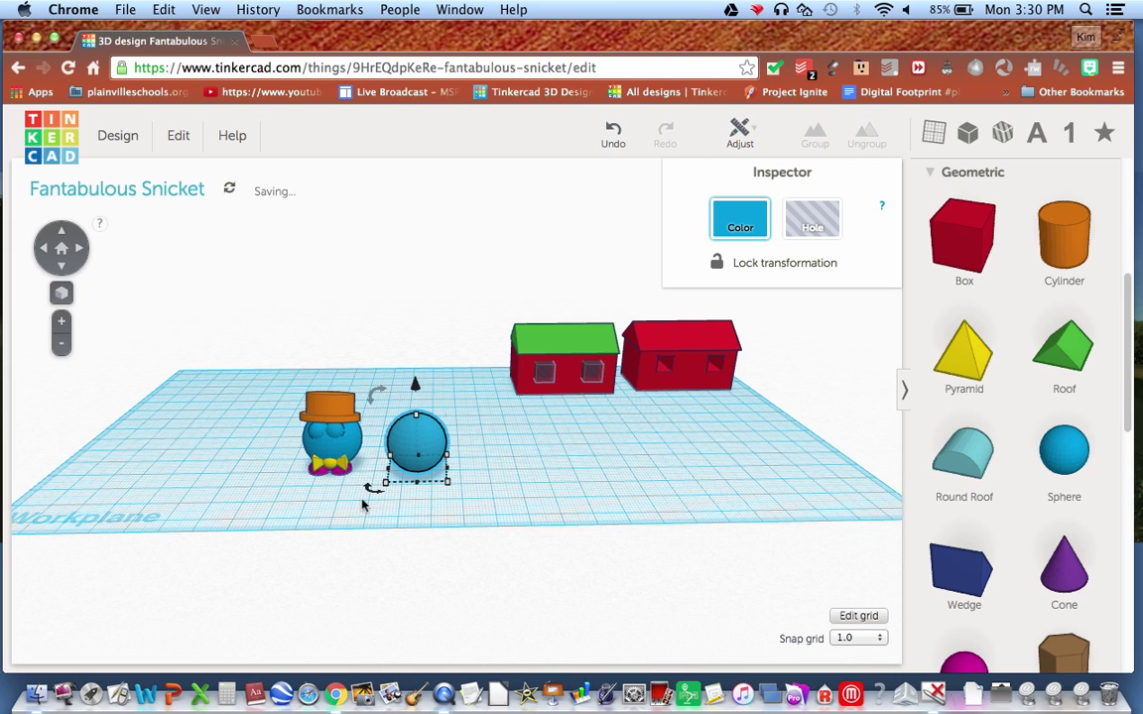
pyautogui.click(551, 482)
# - Add a half sphere in front of the new body and shrink it to foot size
pyautogui.scroll(-1, 997, 587)
pyautogui.scroll(-5, 998, 586)
pyautogui.moveTo(965, 538); pyautogui.dragTo(483, 479)
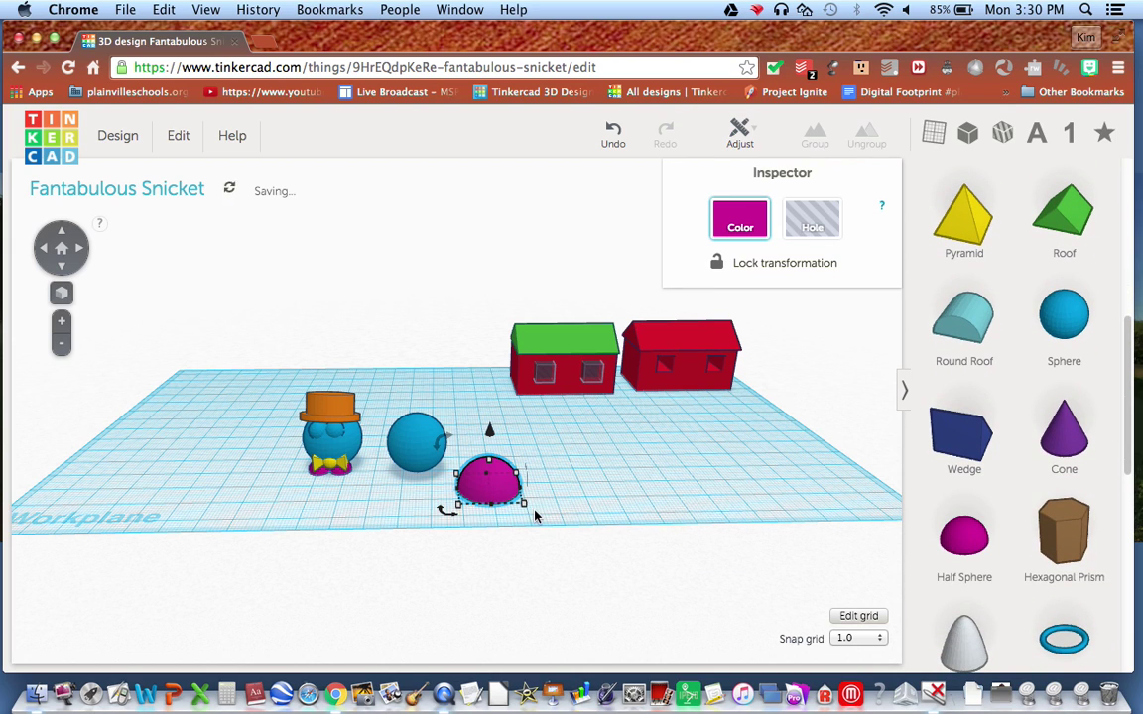
pyautogui.moveTo(517, 502); pyautogui.dragTo(486, 483)
pyautogui.click(506, 466)
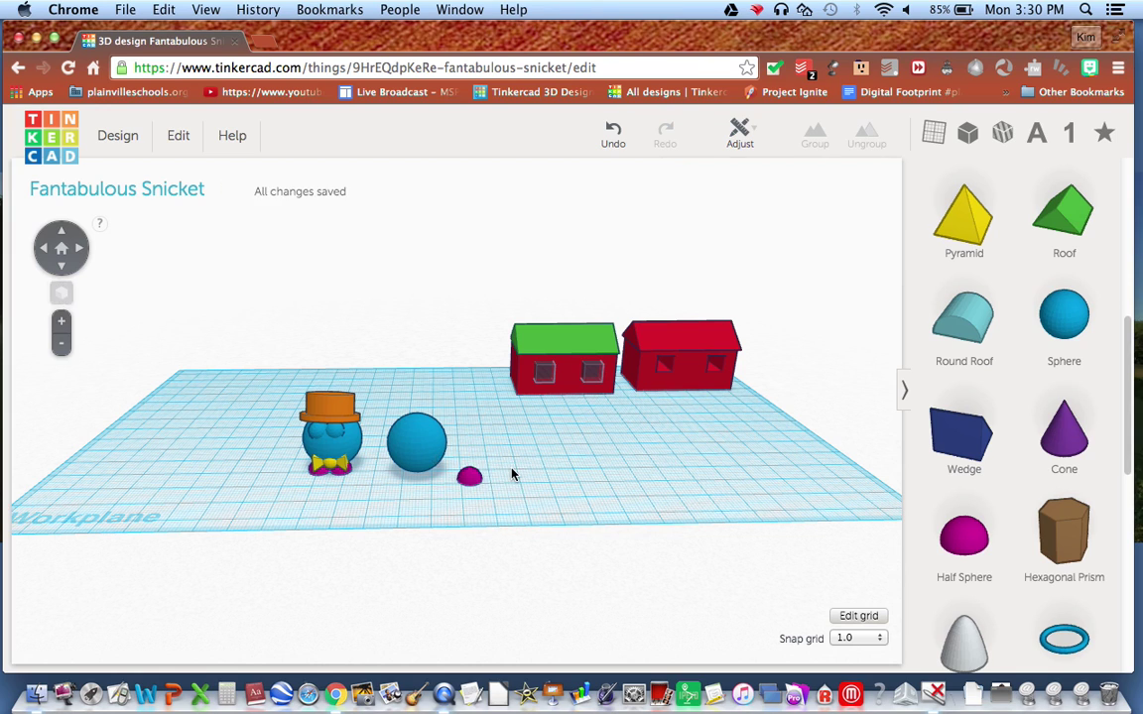
pyautogui.moveTo(506, 467); pyautogui.dragTo(479, 520, button='right')
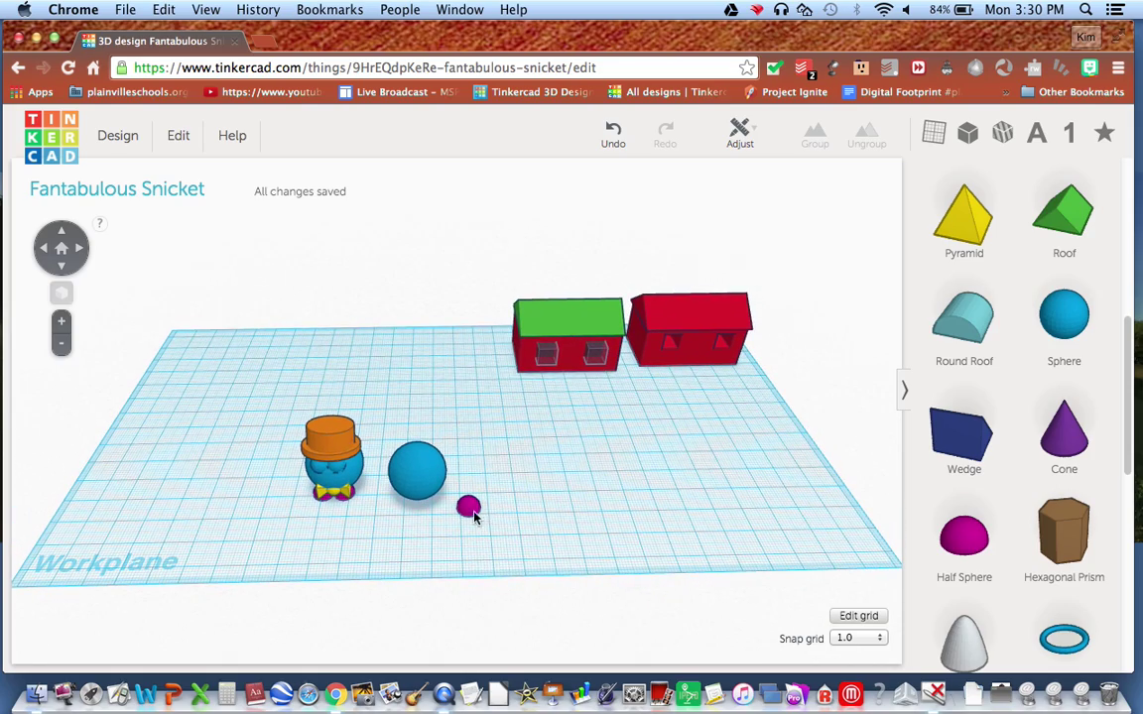
# - Narrow the small half sphere into a slightly elongated foot
pyautogui.click(61, 322)
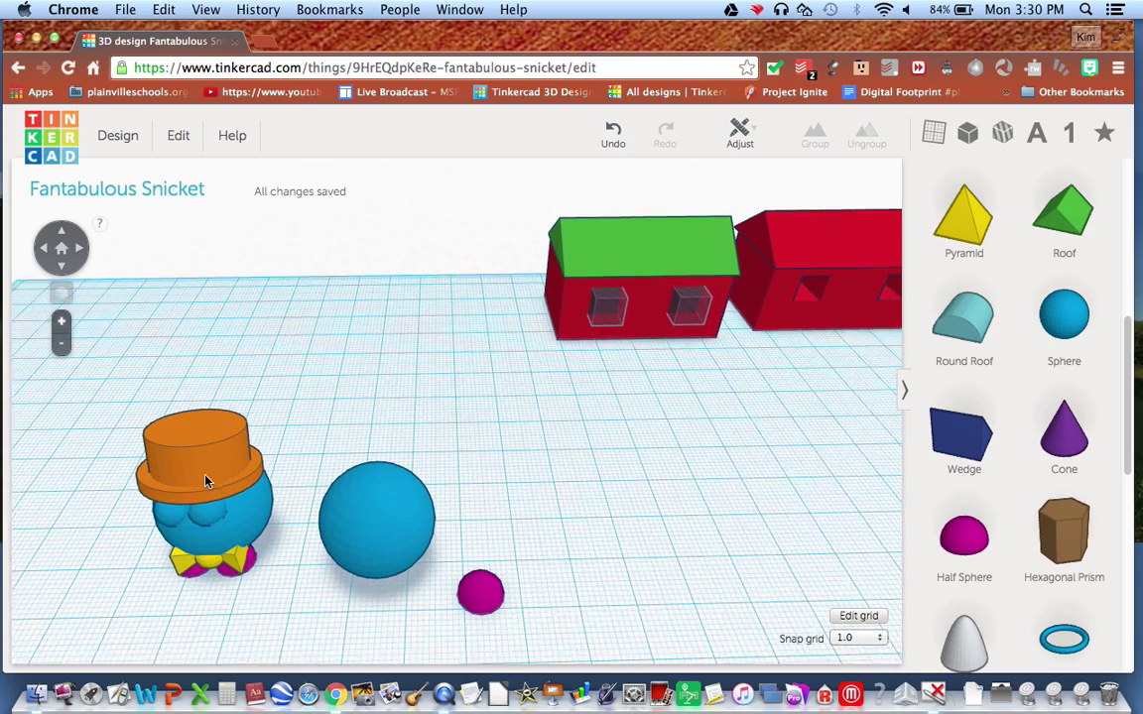
pyautogui.click(483, 612)
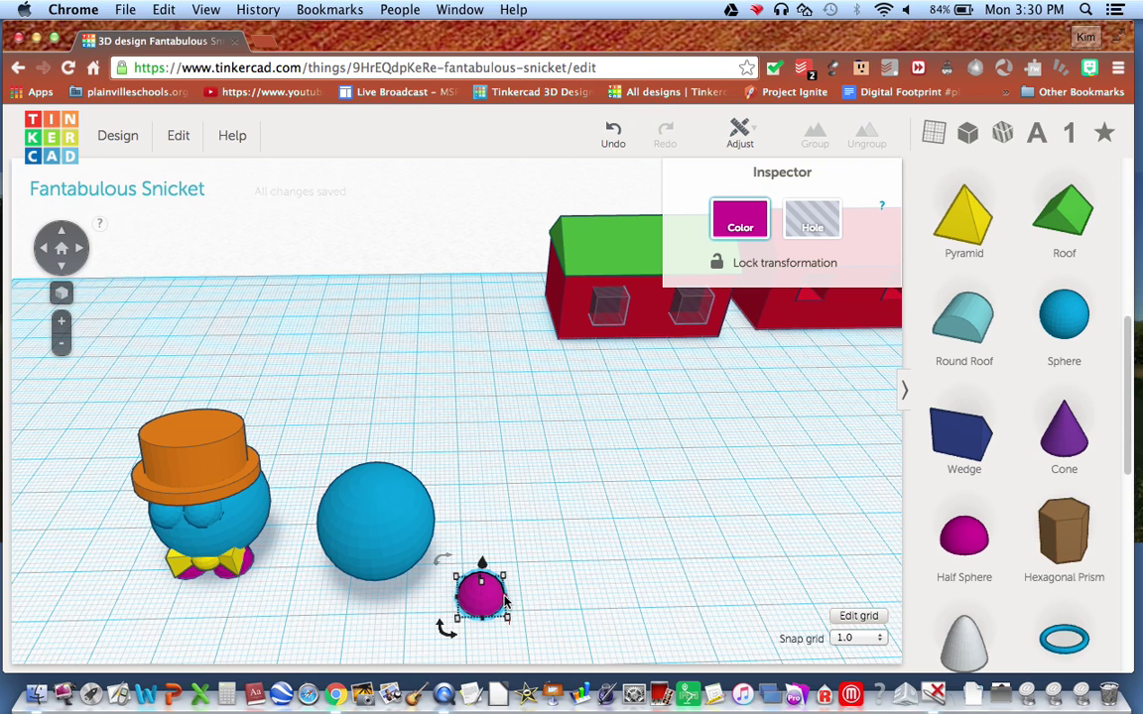
pyautogui.moveTo(506, 602)
pyautogui.mouseDown()
pyautogui.moveTo(490, 598)
pyautogui.moveTo(513, 604)
pyautogui.mouseUp()
pyautogui.moveTo(515, 600); pyautogui.dragTo(495, 524, button='middle')
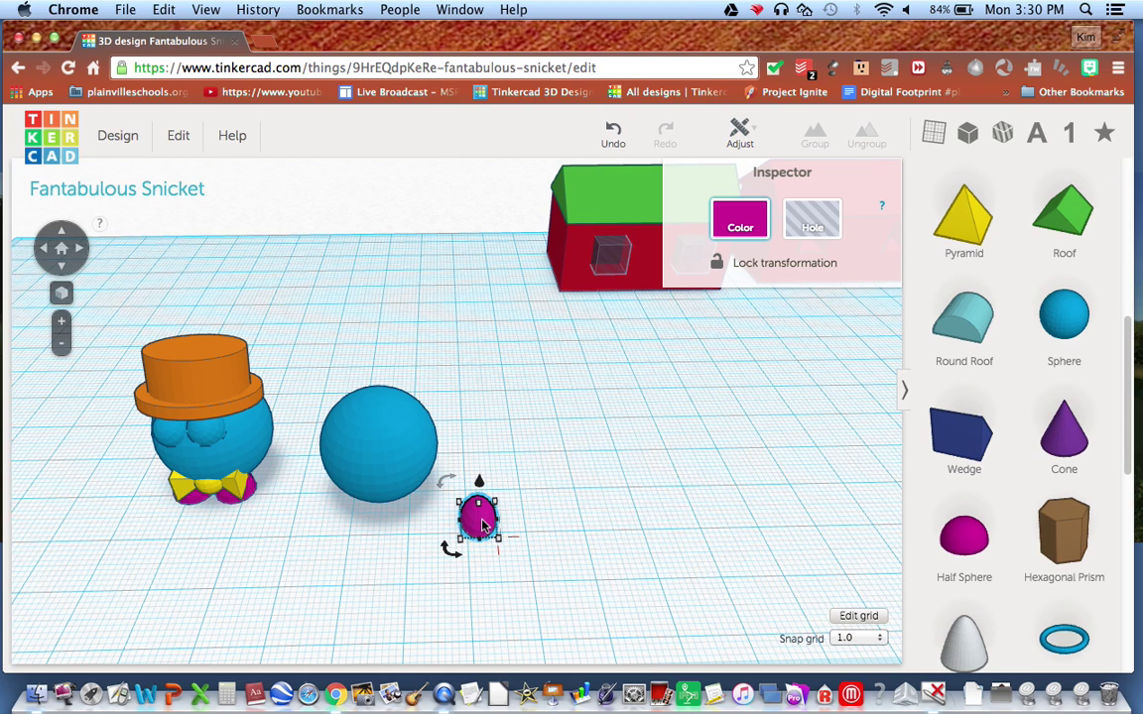
# - Duplicate the foot and shift the copy sideways so the two feet stand side by side
pyautogui.press('Right')
pyautogui.press('Right')
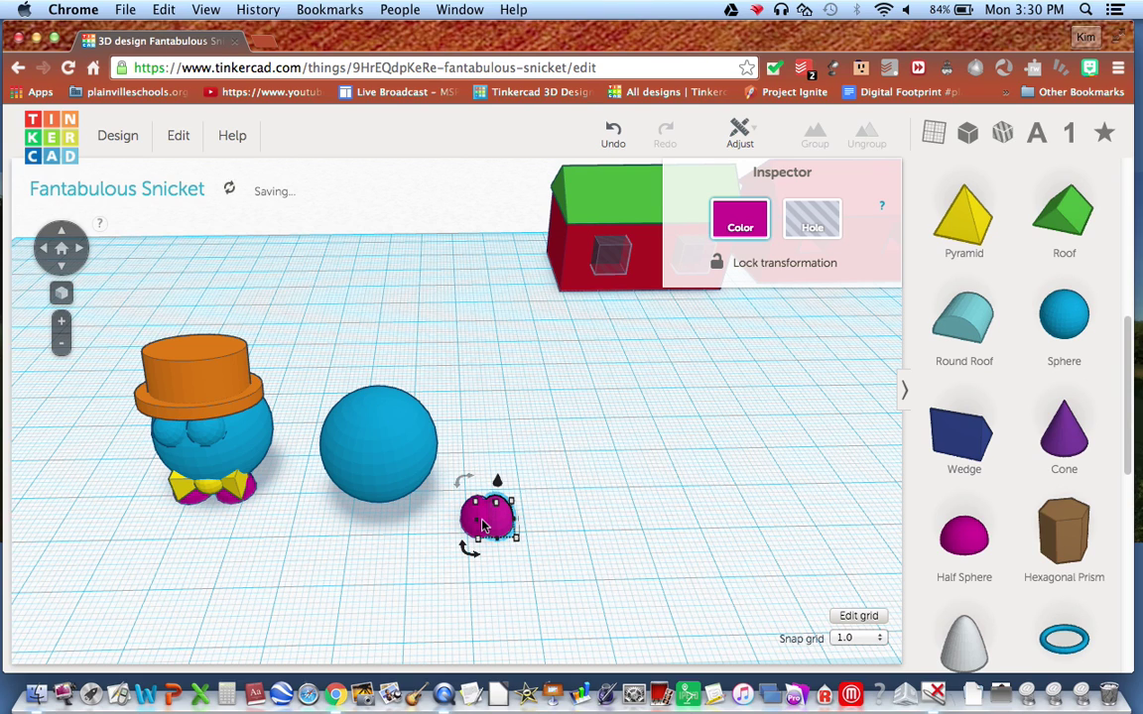
pyautogui.press('super+d')
pyautogui.press('Right')
pyautogui.press('Right')
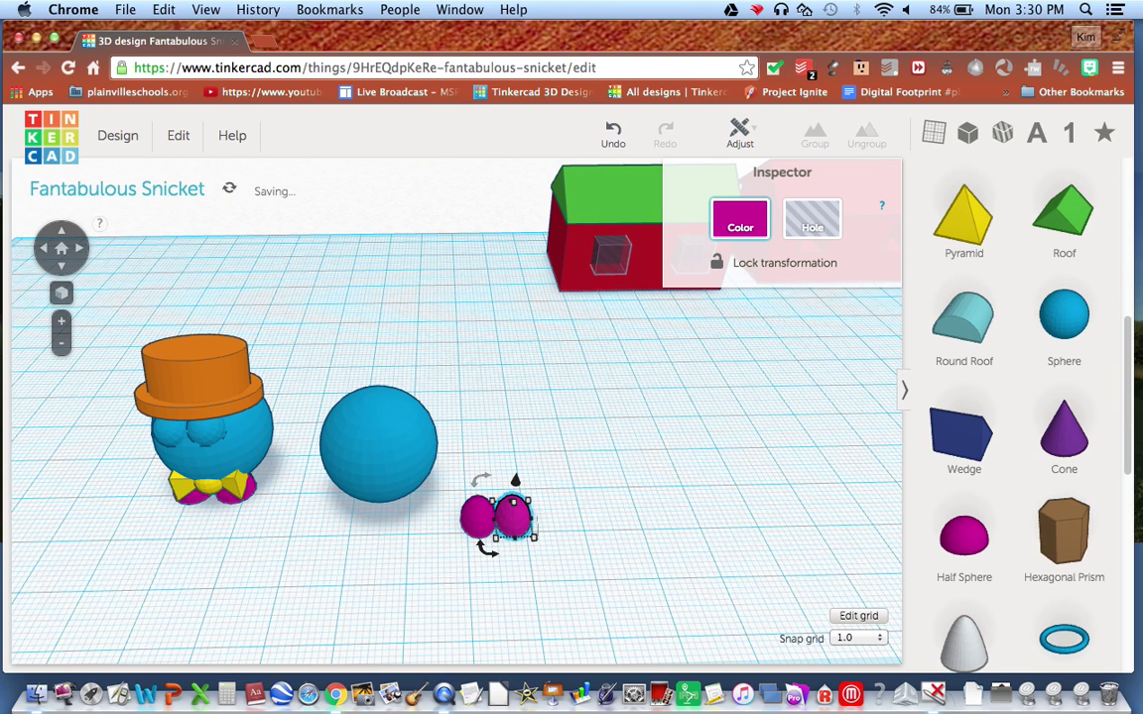
pyautogui.press('Right')
# - Select both feet and move them together under the front of the blue body sphere
pyautogui.moveTo(552, 493); pyautogui.dragTo(449, 558)
pyautogui.moveTo(515, 522); pyautogui.dragTo(393, 503)
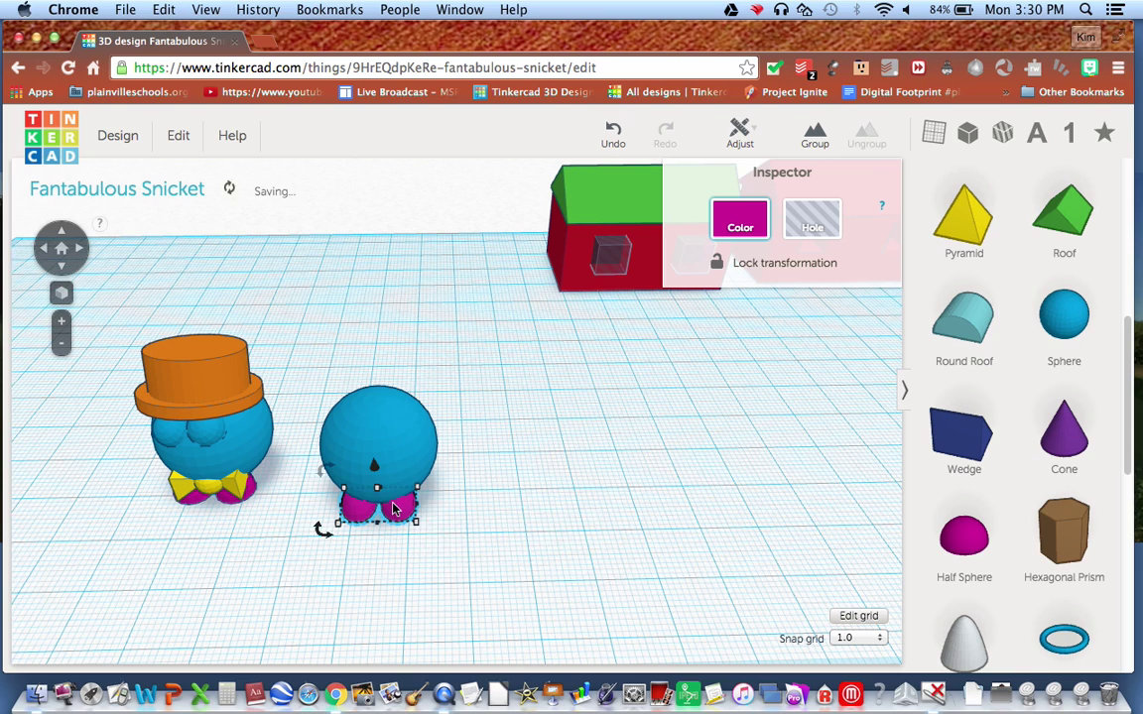
pyautogui.click(457, 529)
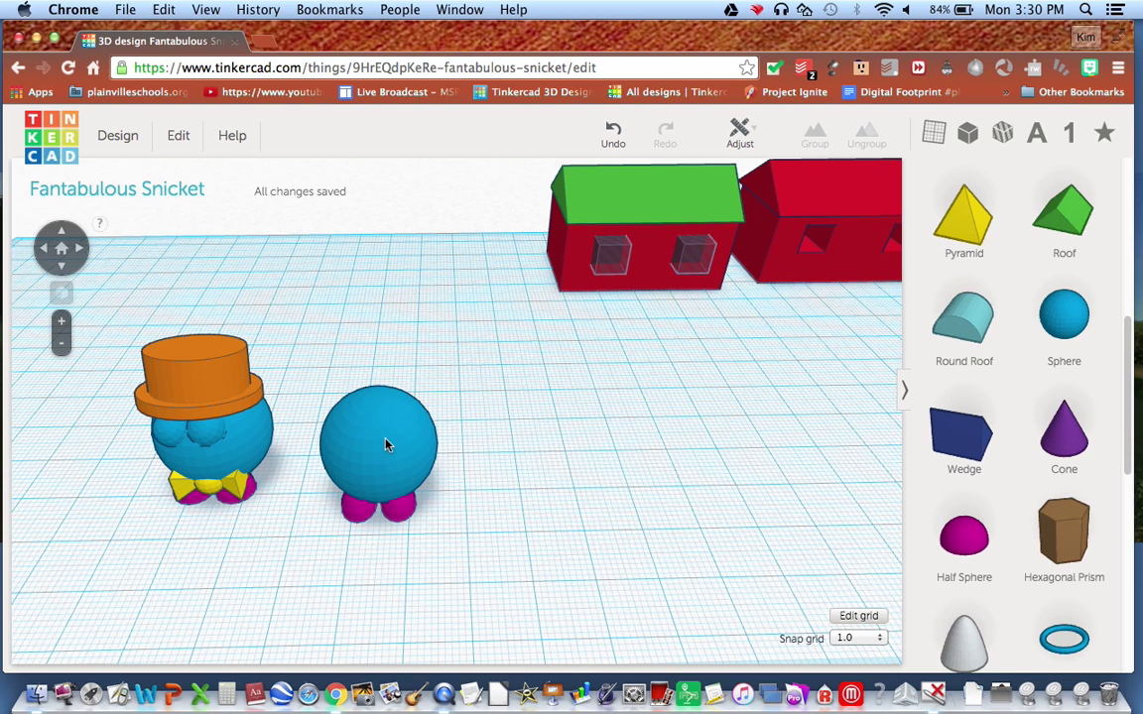
# - Set a workplane on the front of the body sphere, add a sphere on it, and shrink and position it as an eye
pyautogui.press('w')
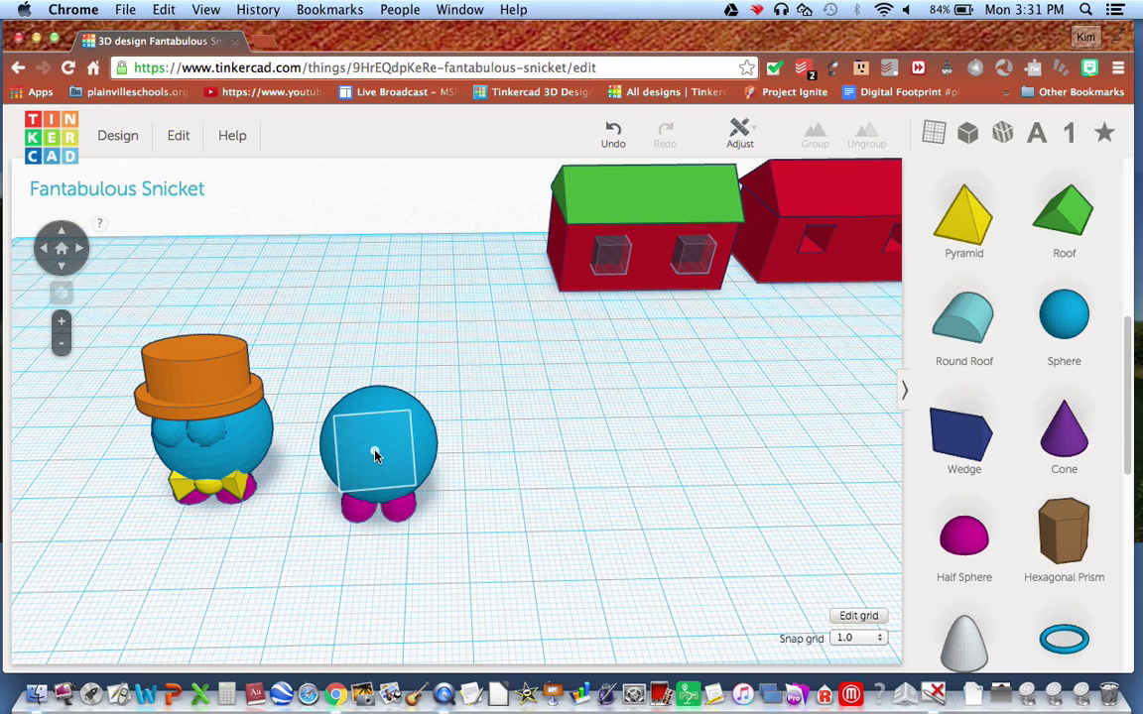
pyautogui.click(377, 455)
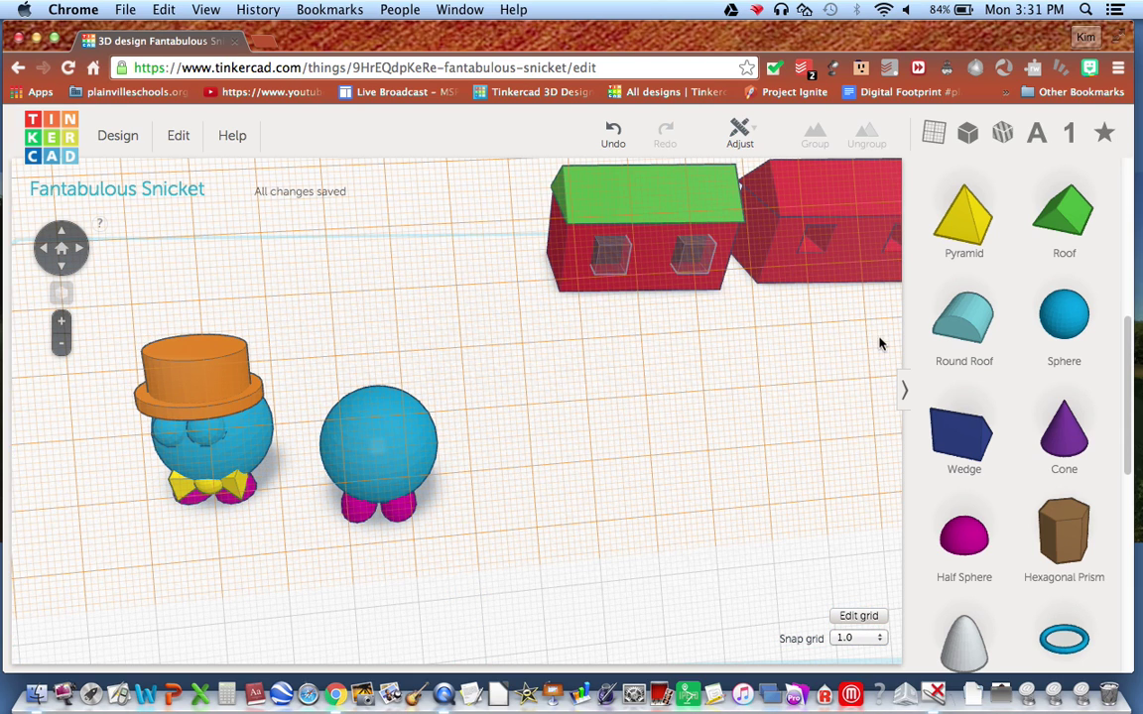
pyautogui.moveTo(1059, 303); pyautogui.dragTo(486, 415)
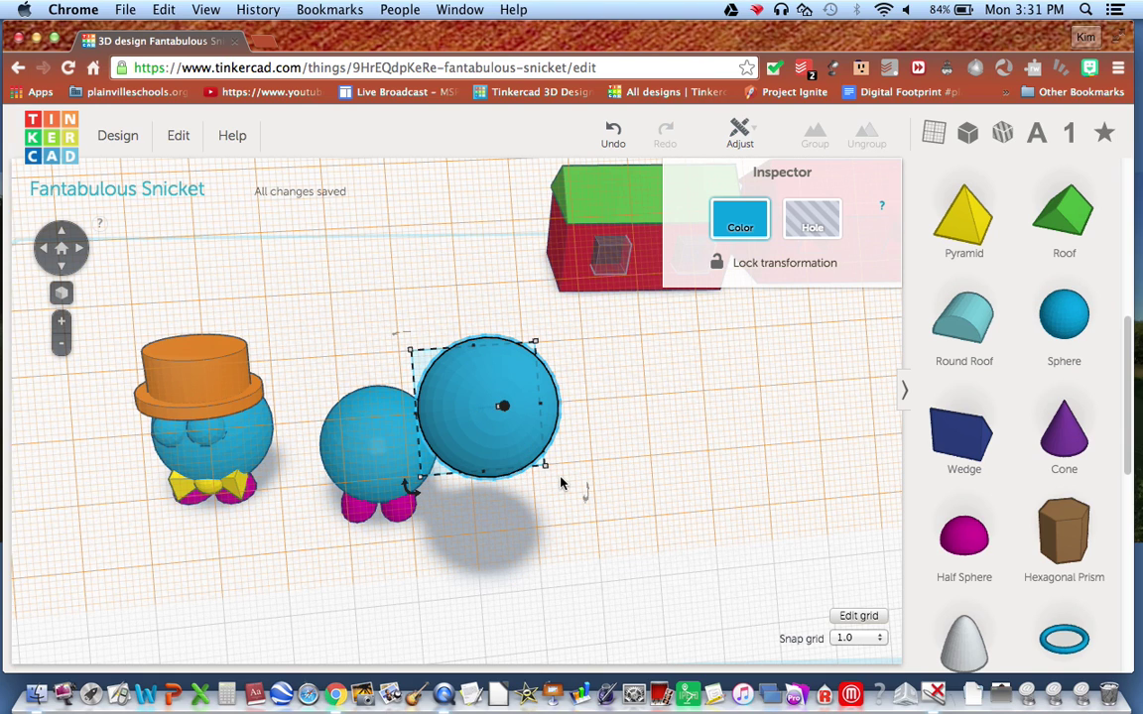
pyautogui.moveTo(546, 468)
pyautogui.moveTo(524, 448); pyautogui.dragTo(405, 442)
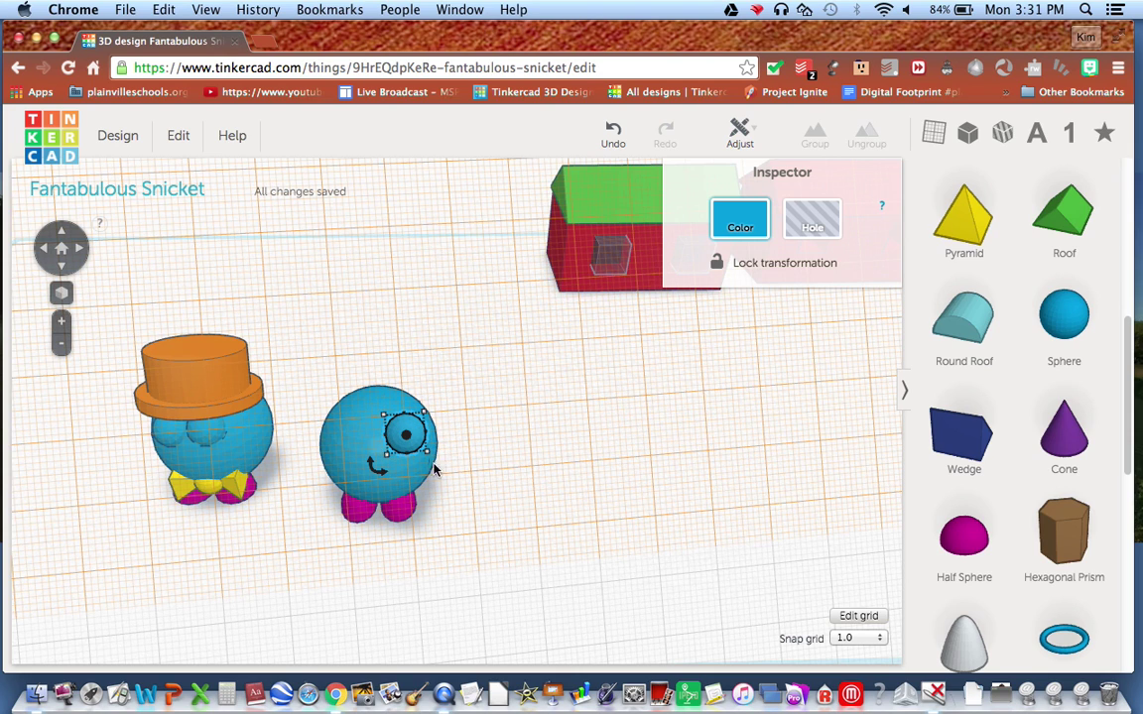
# - Push the eye sphere partly into the body so that it bulges from the surface
pyautogui.moveTo(403, 492); pyautogui.dragTo(542, 417, button='right')
pyautogui.moveTo(599, 320); pyautogui.dragTo(582, 339)
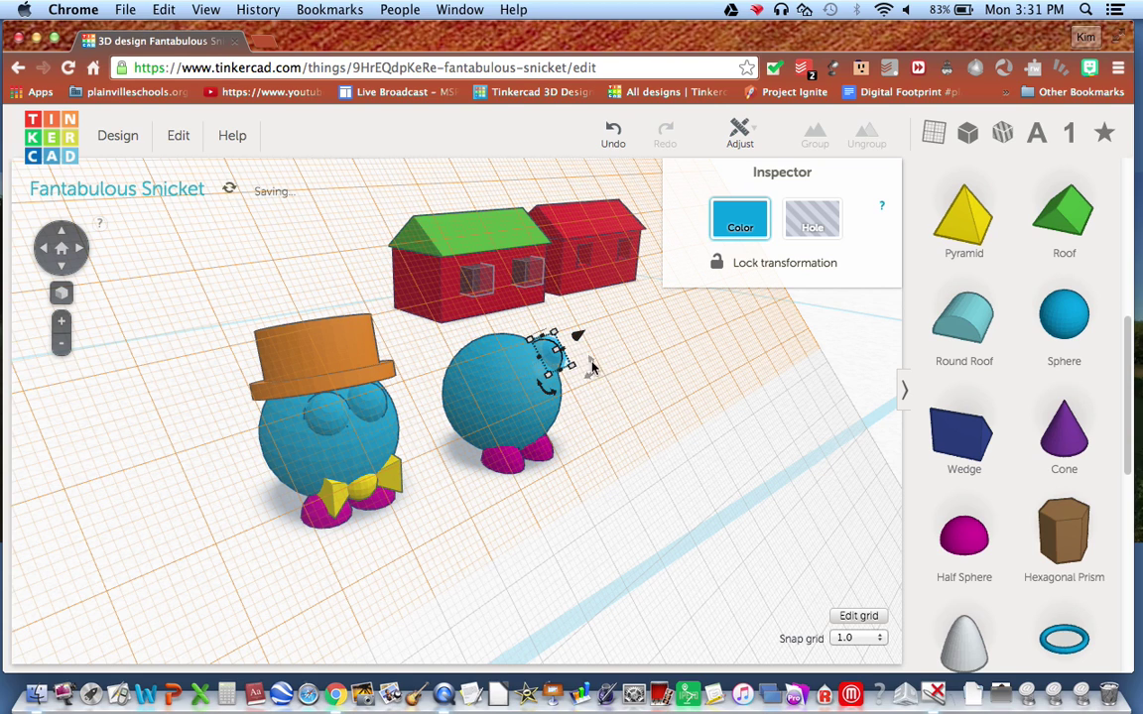
pyautogui.click(580, 365)
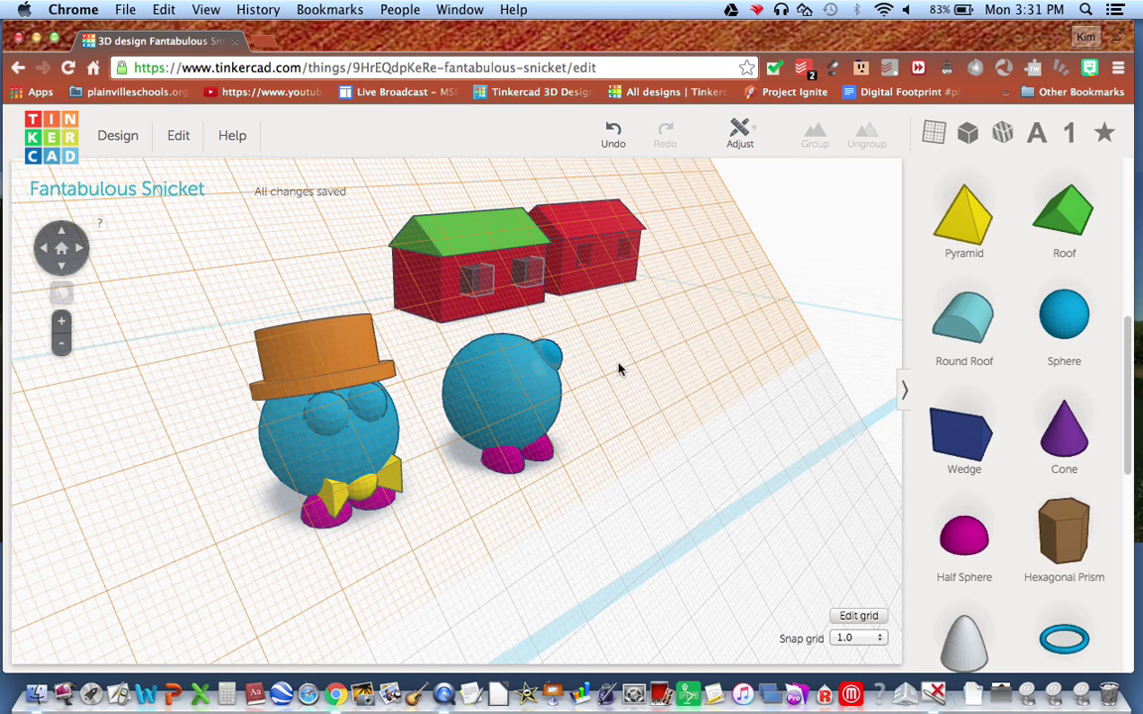
pyautogui.click(557, 360)
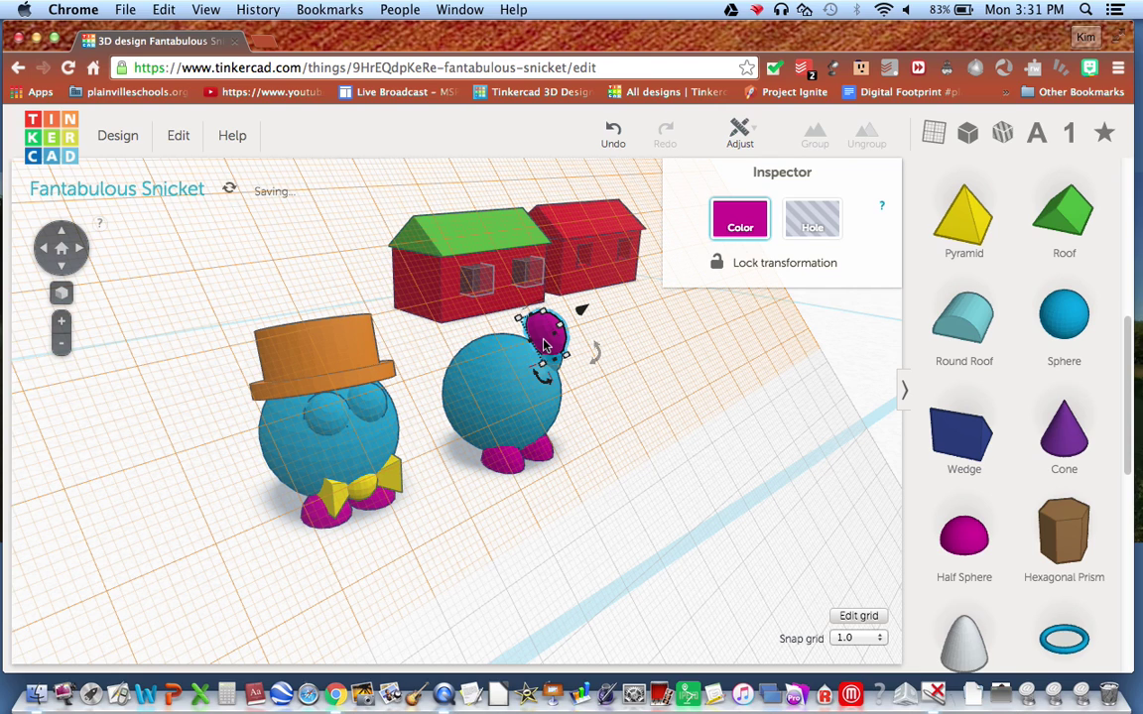
pyautogui.click(599, 377)
pyautogui.click(554, 344)
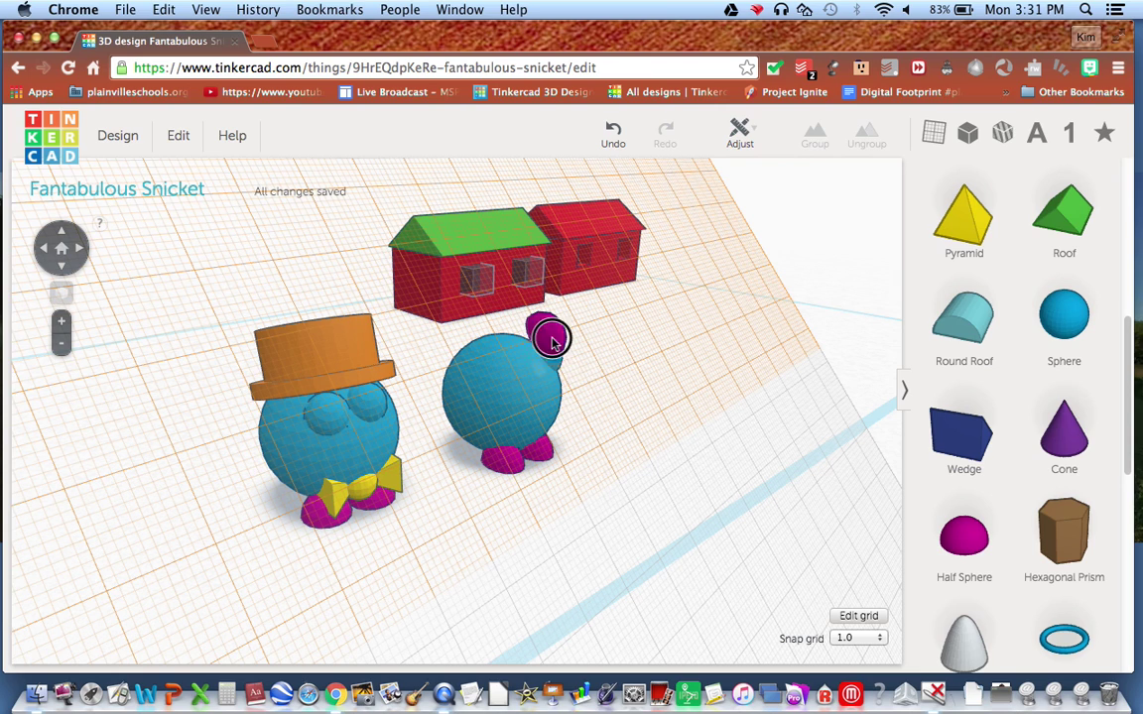
pyautogui.press('Delete')
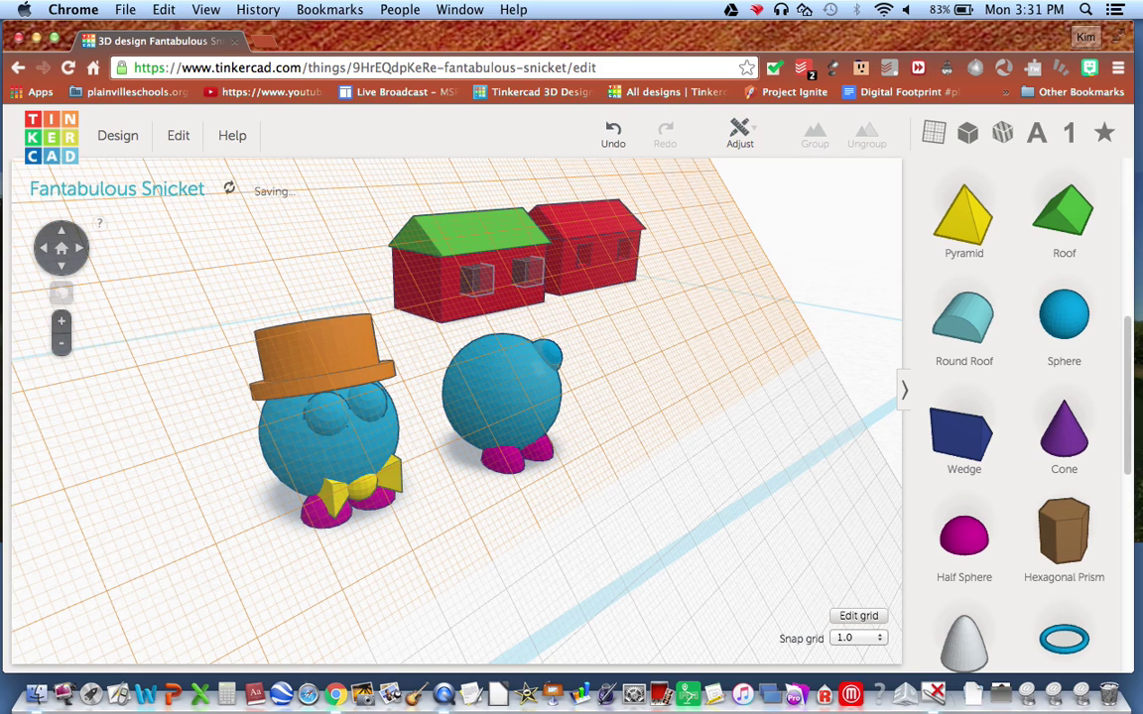
# - Duplicate the eye and arrange the two eyes close together on the front of the body
pyautogui.click(553, 363)
pyautogui.press('Right')
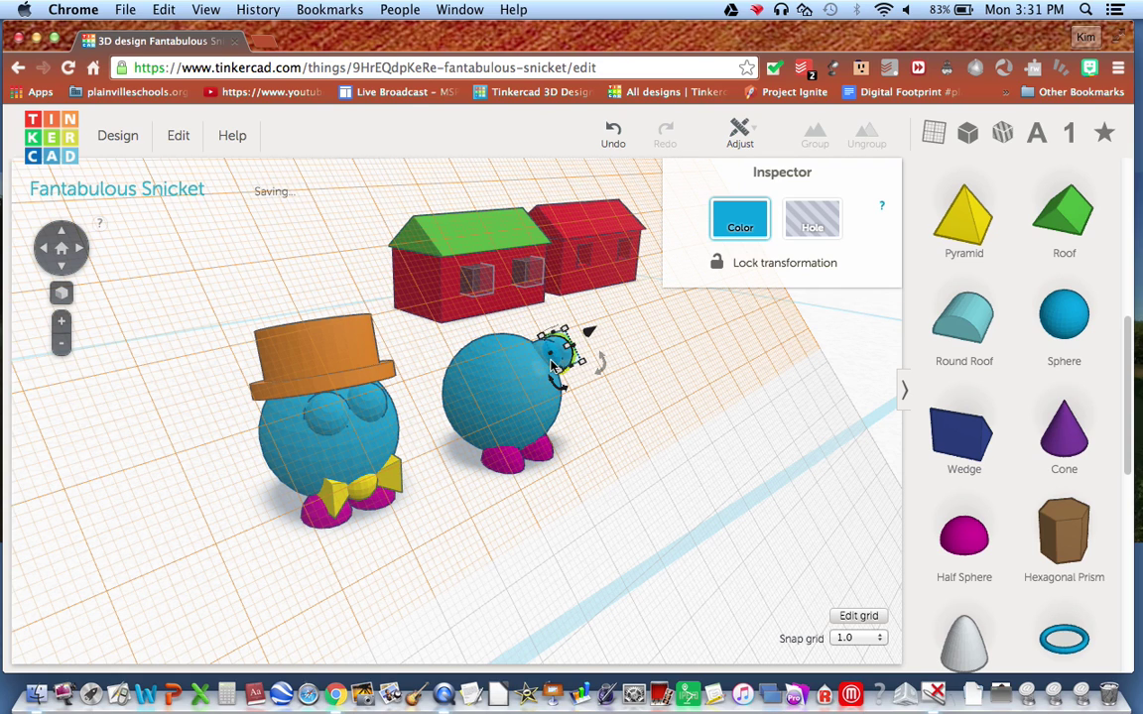
pyautogui.moveTo(577, 313); pyautogui.dragTo(417, 422, button='right')
pyautogui.moveTo(417, 422); pyautogui.dragTo(355, 418)
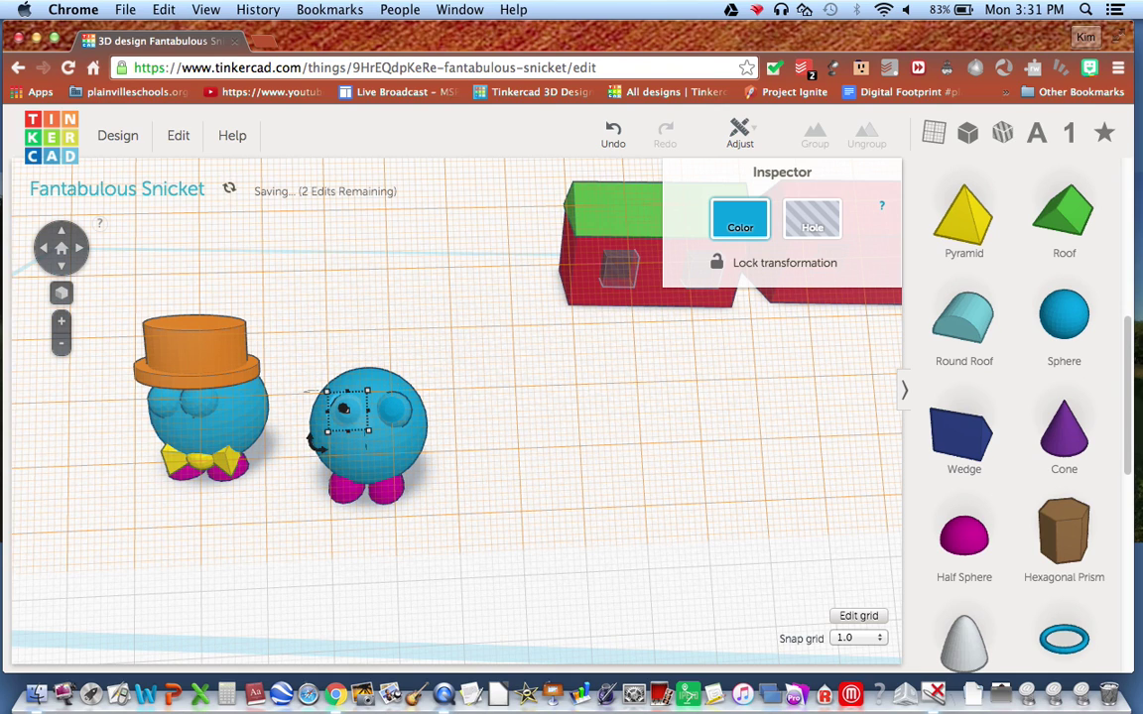
pyautogui.moveTo(344, 409)
pyautogui.mouseDown()
pyautogui.moveTo(389, 409)
pyautogui.moveTo(350, 407)
pyautogui.mouseUp()
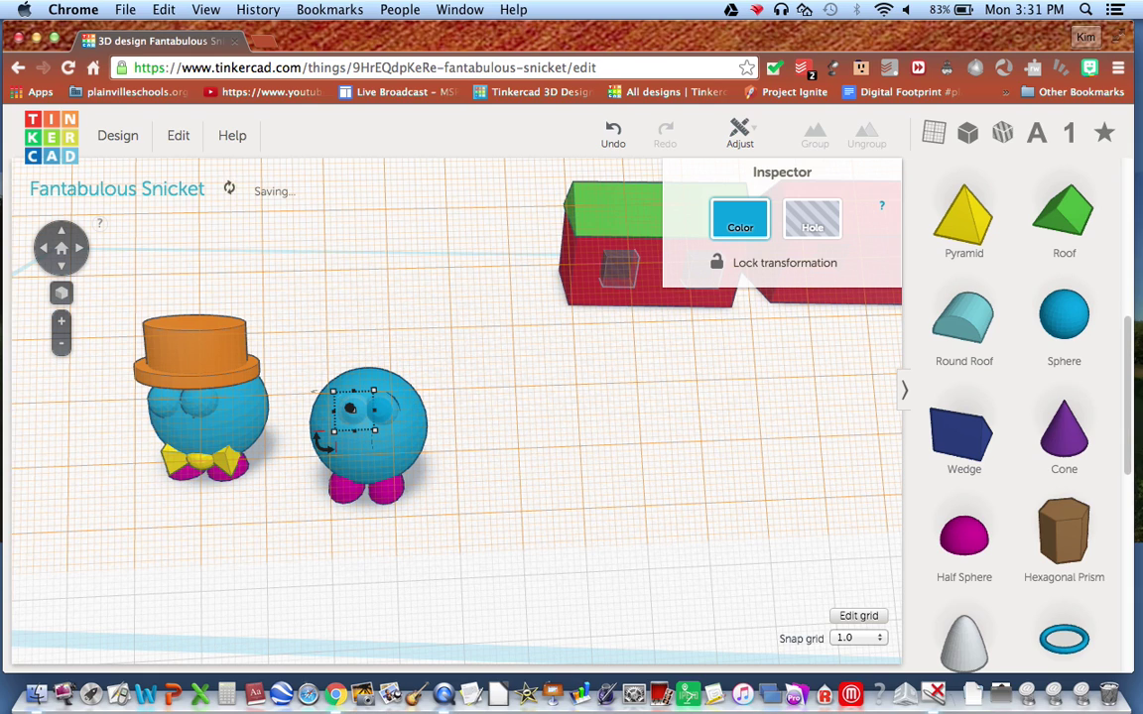
pyautogui.click(460, 479)
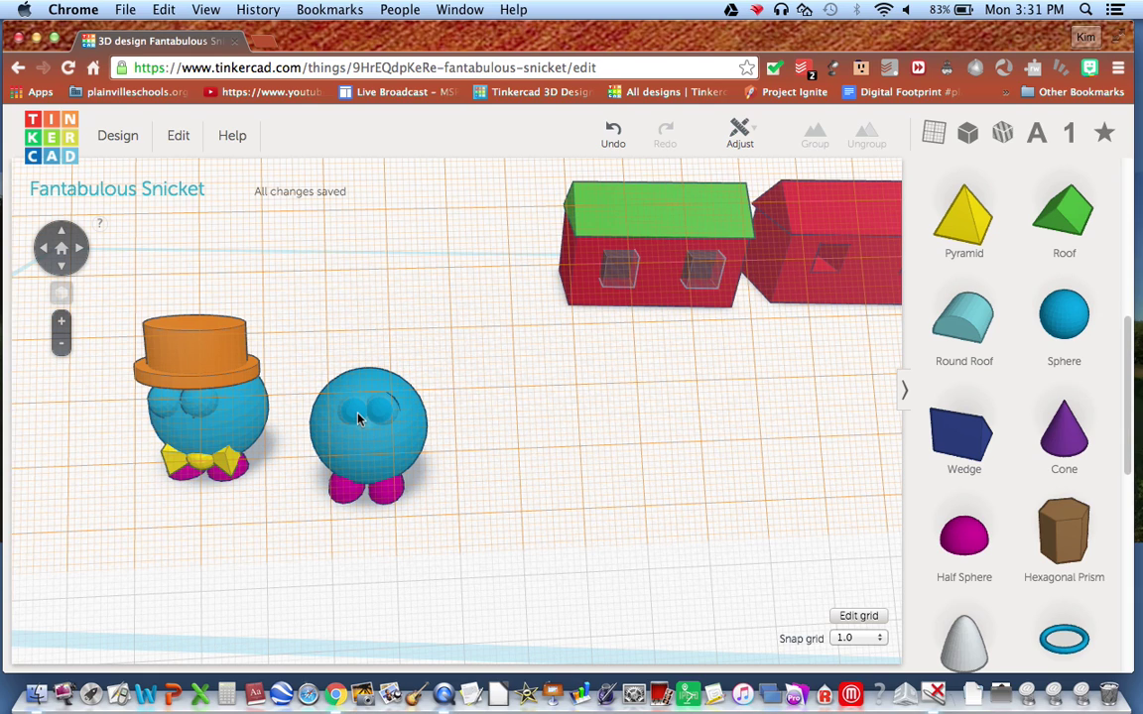
# - Return the workplane to the base grid and colour the new character's nearer eye green
pyautogui.moveTo(479, 481); pyautogui.dragTo(467, 500)
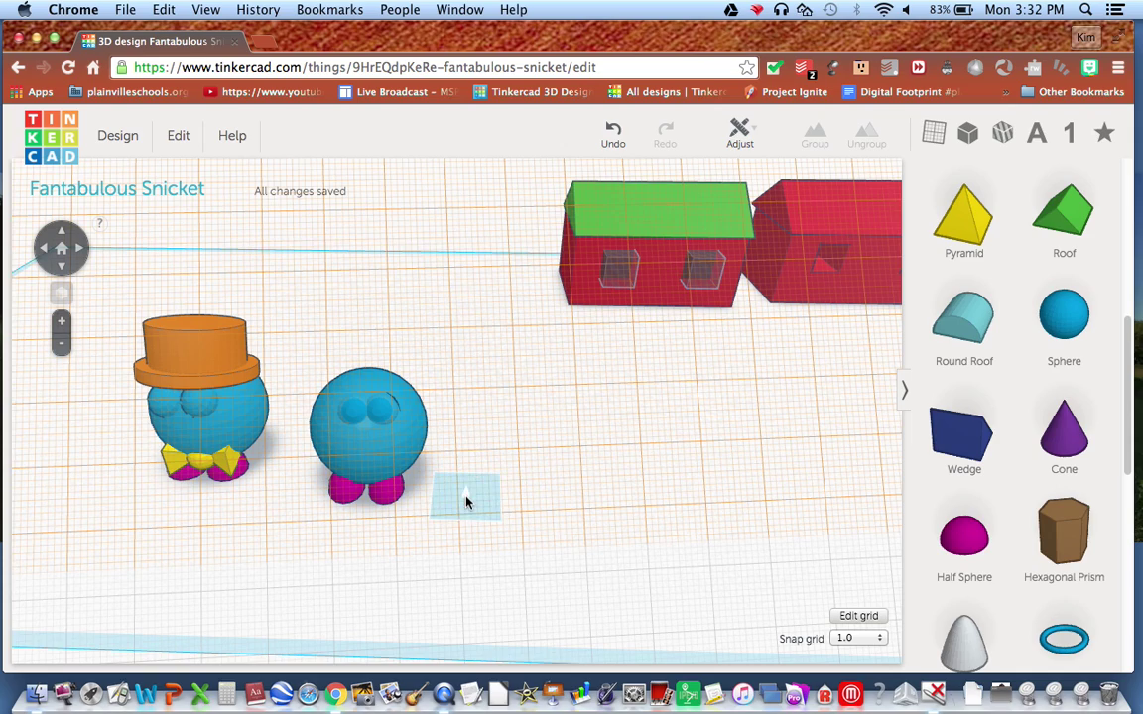
pyautogui.moveTo(436, 537); pyautogui.dragTo(590, 370, button='right')
pyautogui.click(570, 349)
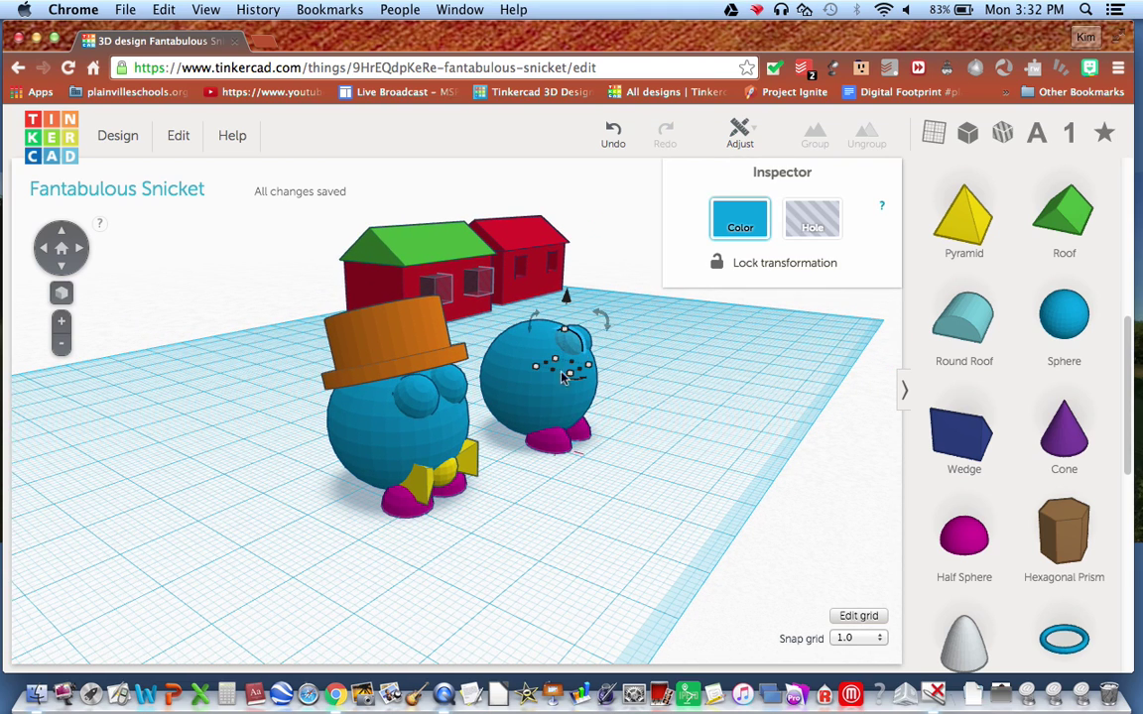
pyautogui.click(739, 221)
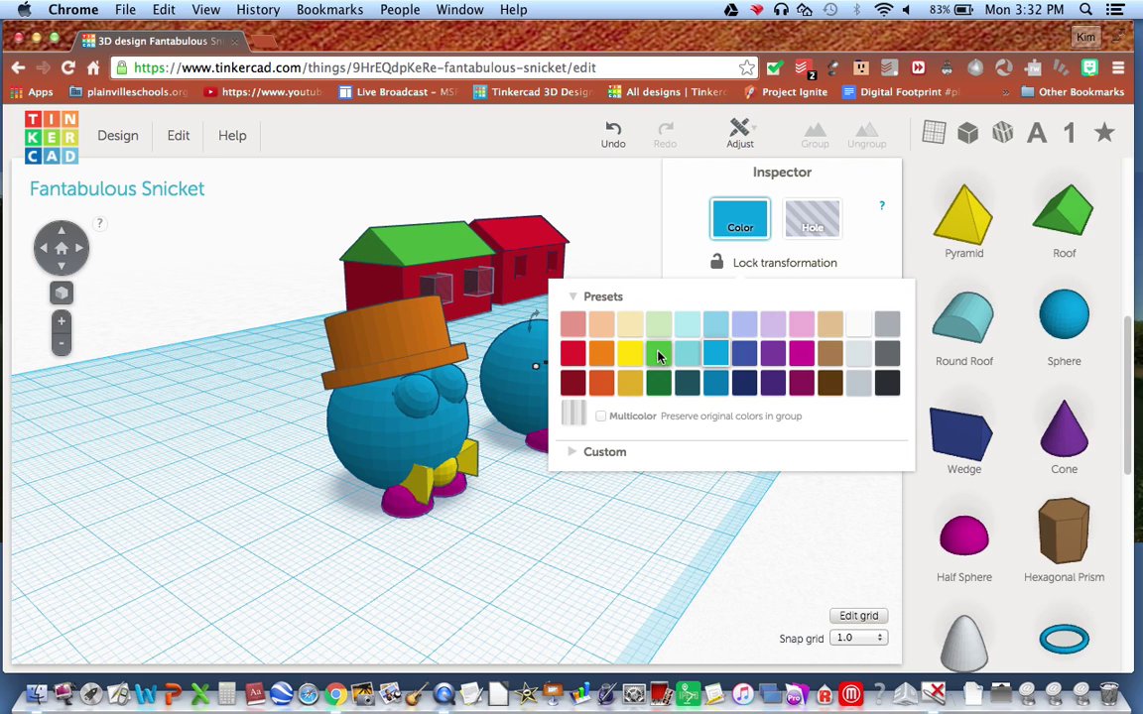
pyautogui.click(658, 353)
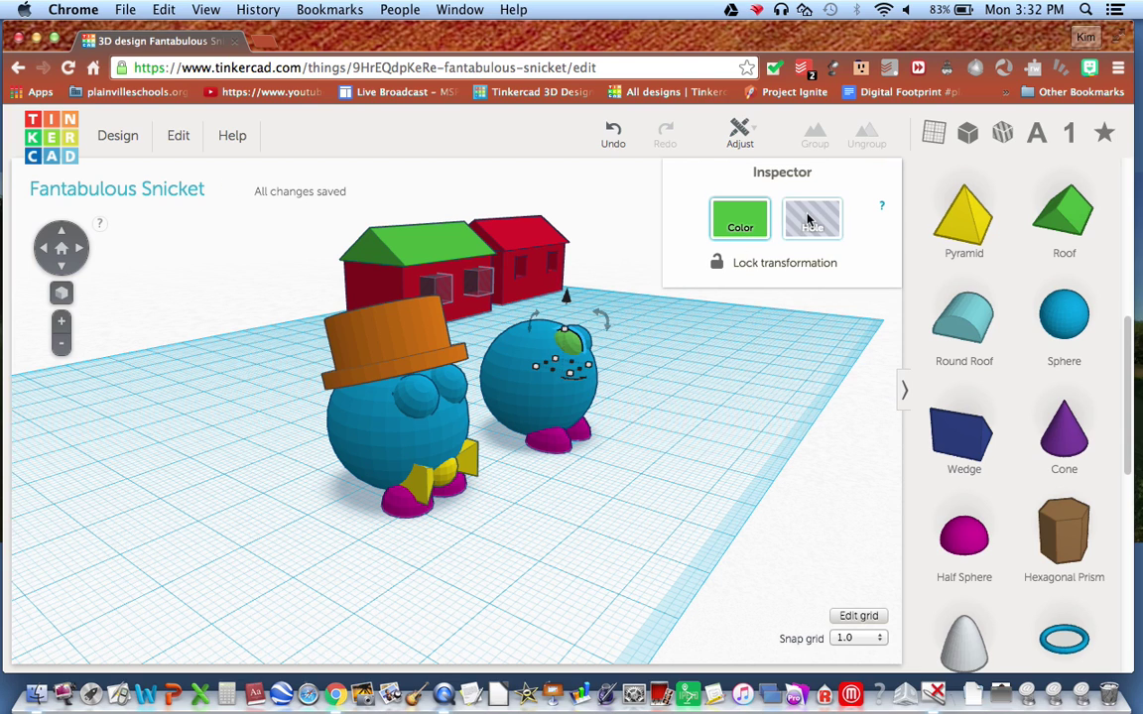
# - Colour the new character's body sphere the same green
pyautogui.click(518, 333)
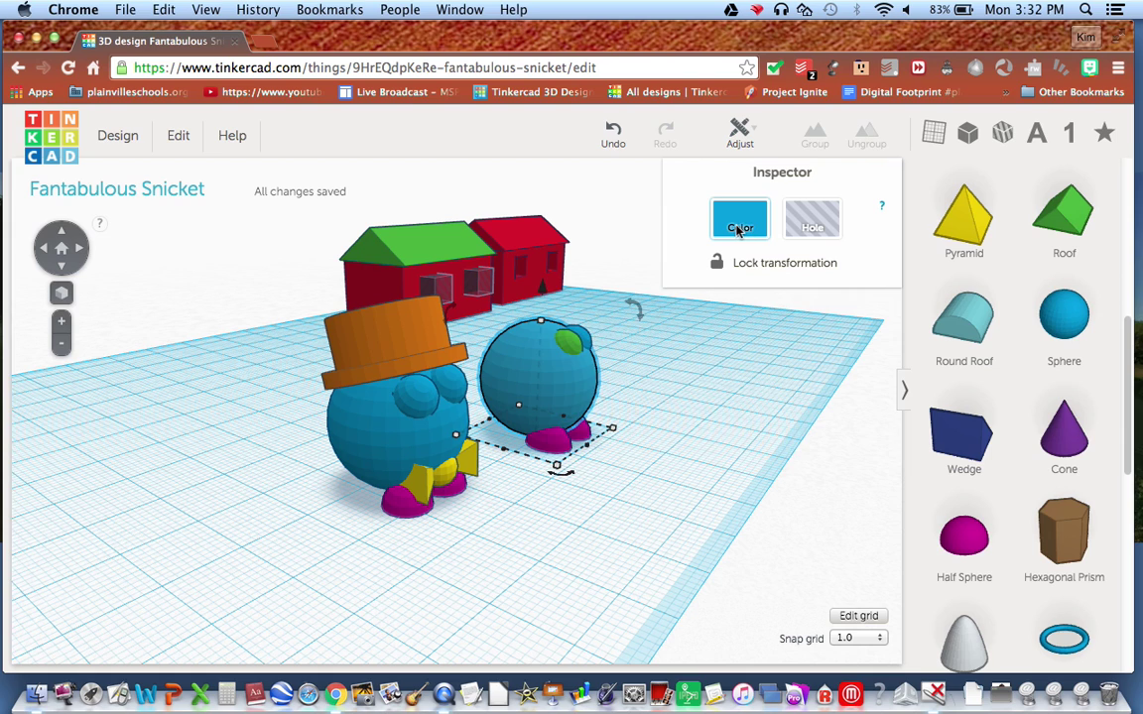
pyautogui.click(739, 224)
pyautogui.click(657, 353)
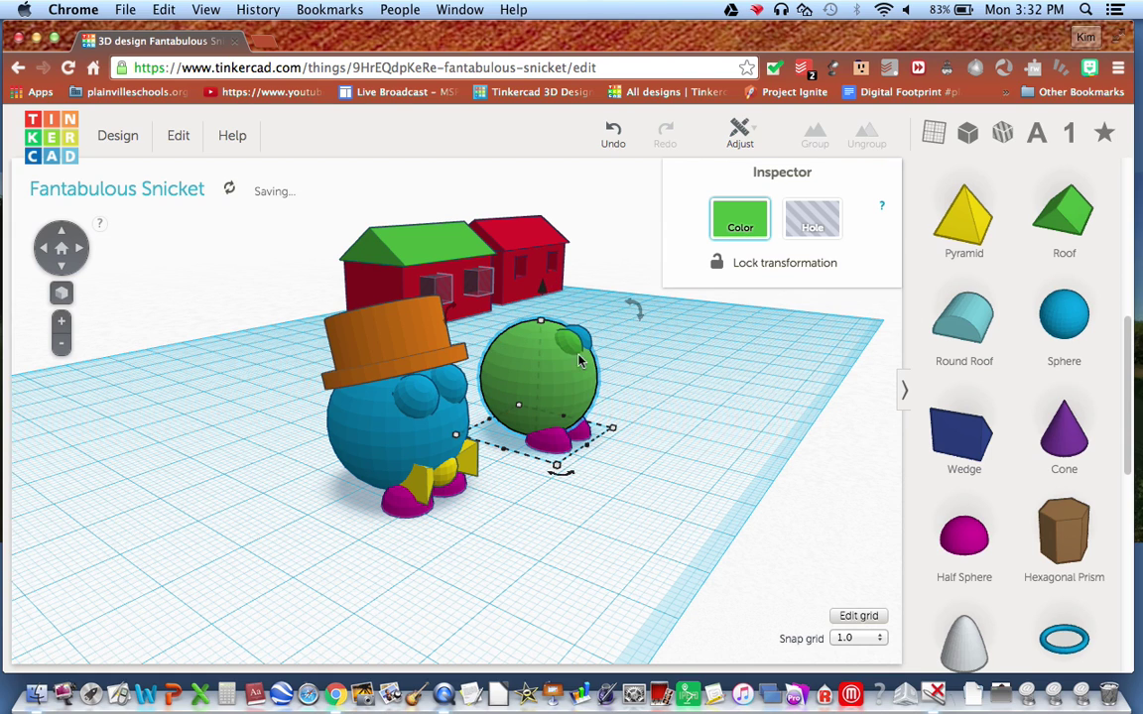
# - Colour the new character's remaining blue eye green to match its body
pyautogui.click(573, 348)
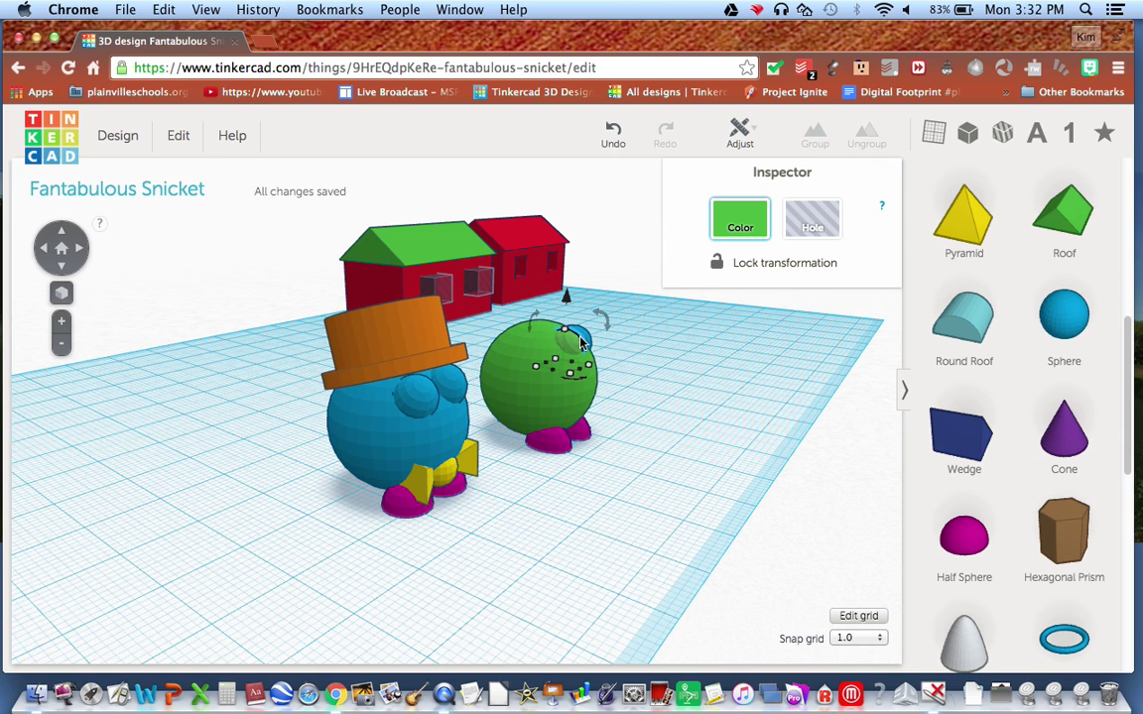
pyautogui.click(745, 225)
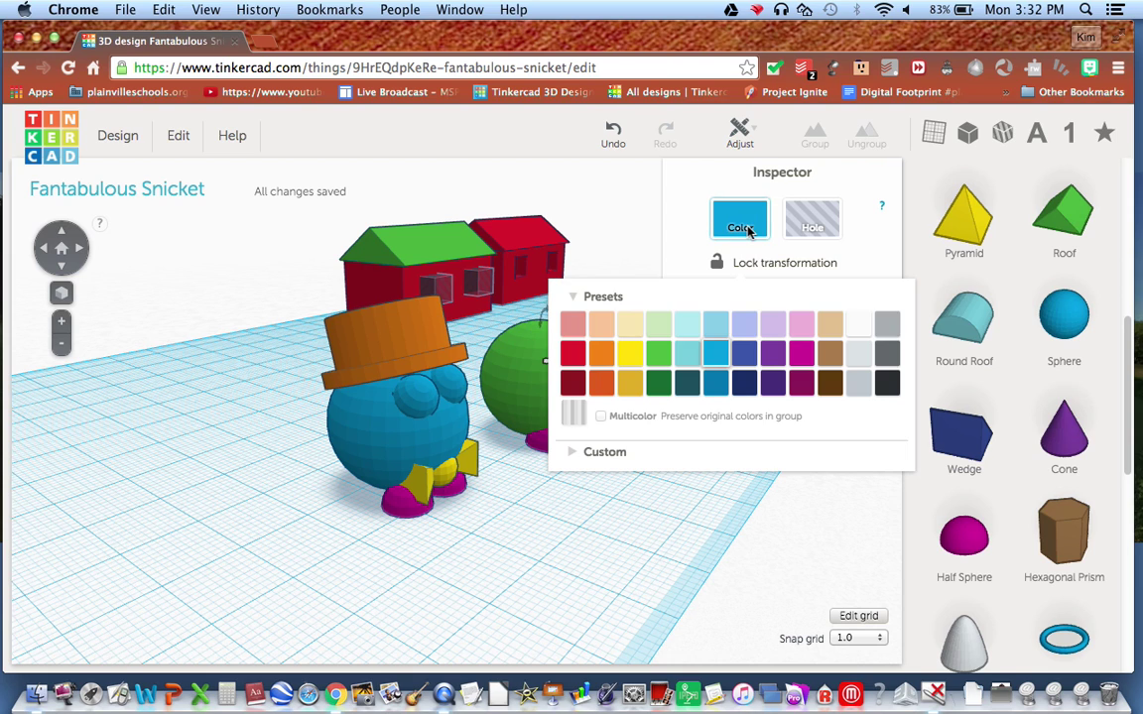
pyautogui.click(658, 352)
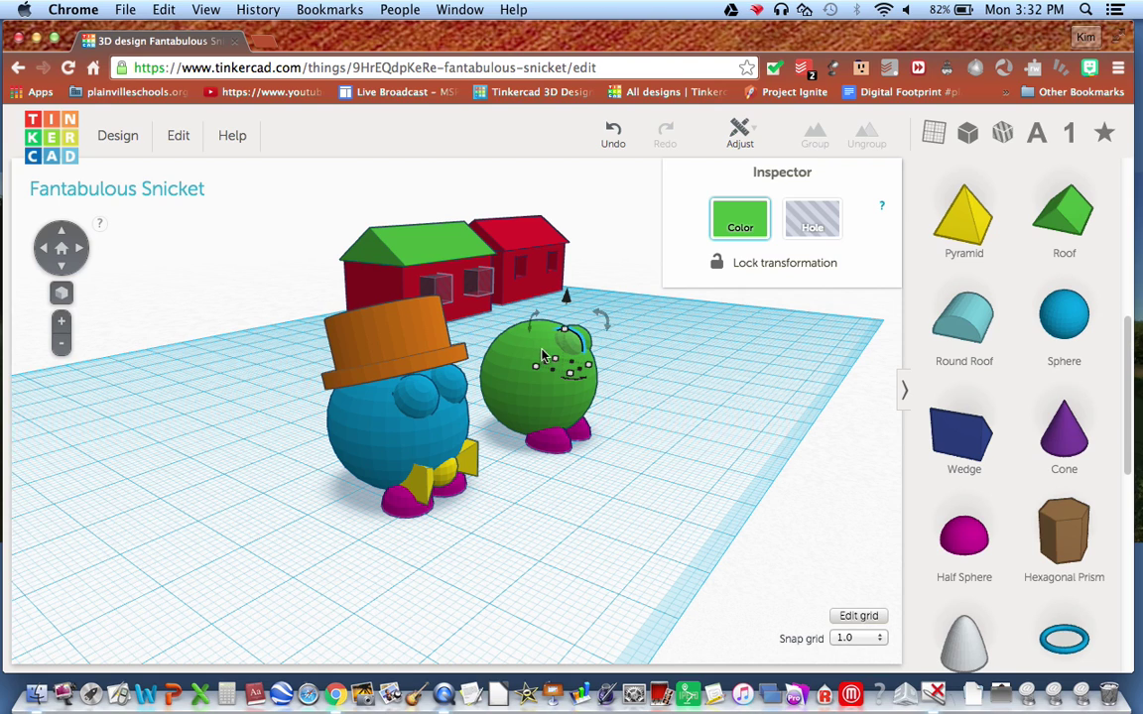
pyautogui.click(543, 355)
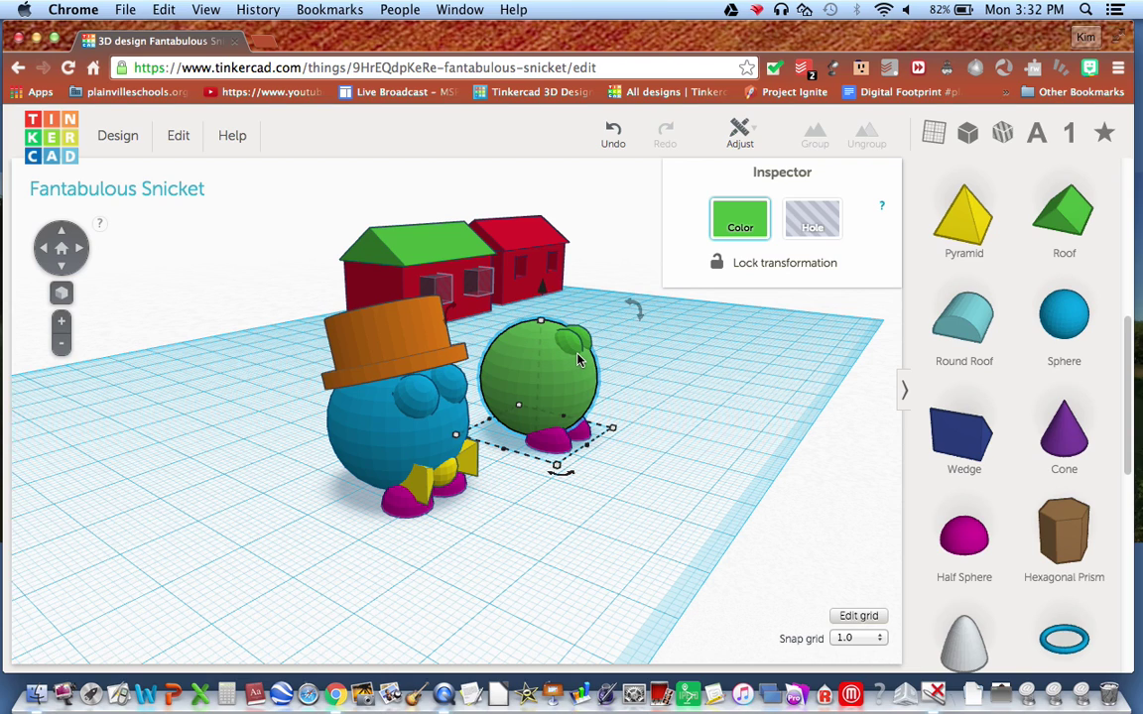
# - Reposition the blue character's nearer eye so that both eyes sit level on the front of its body
pyautogui.click(434, 404)
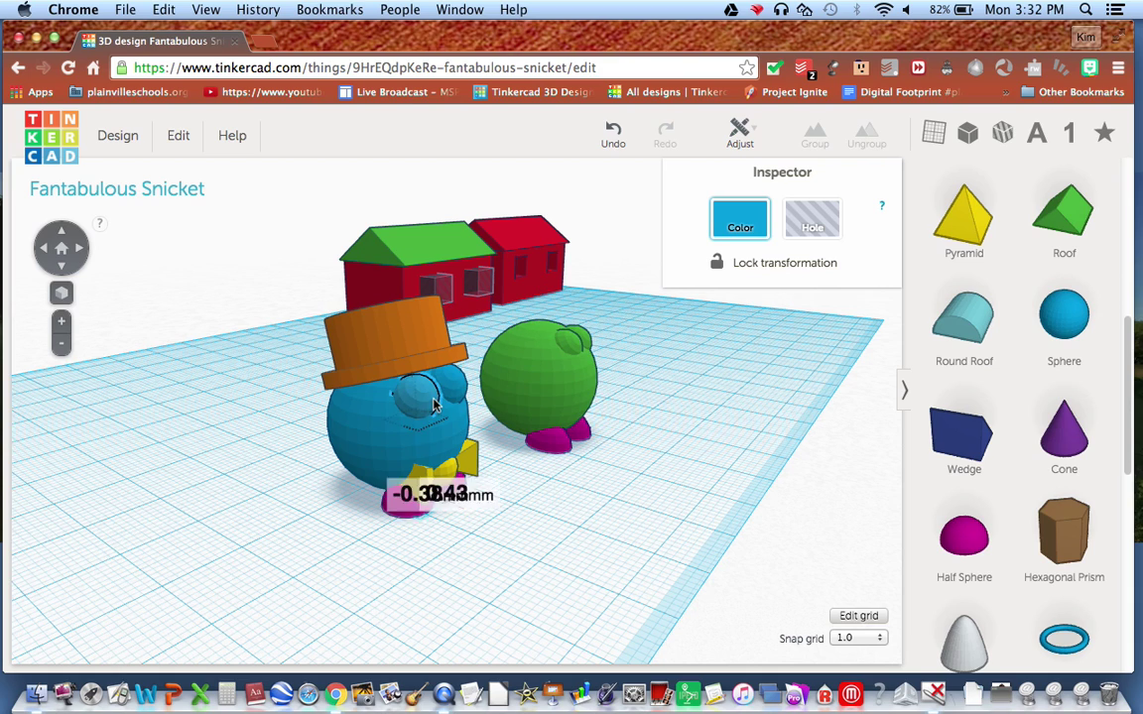
pyautogui.click(415, 396)
pyautogui.moveTo(432, 407); pyautogui.dragTo(443, 409)
pyautogui.press('Right')
pyautogui.press('Right')
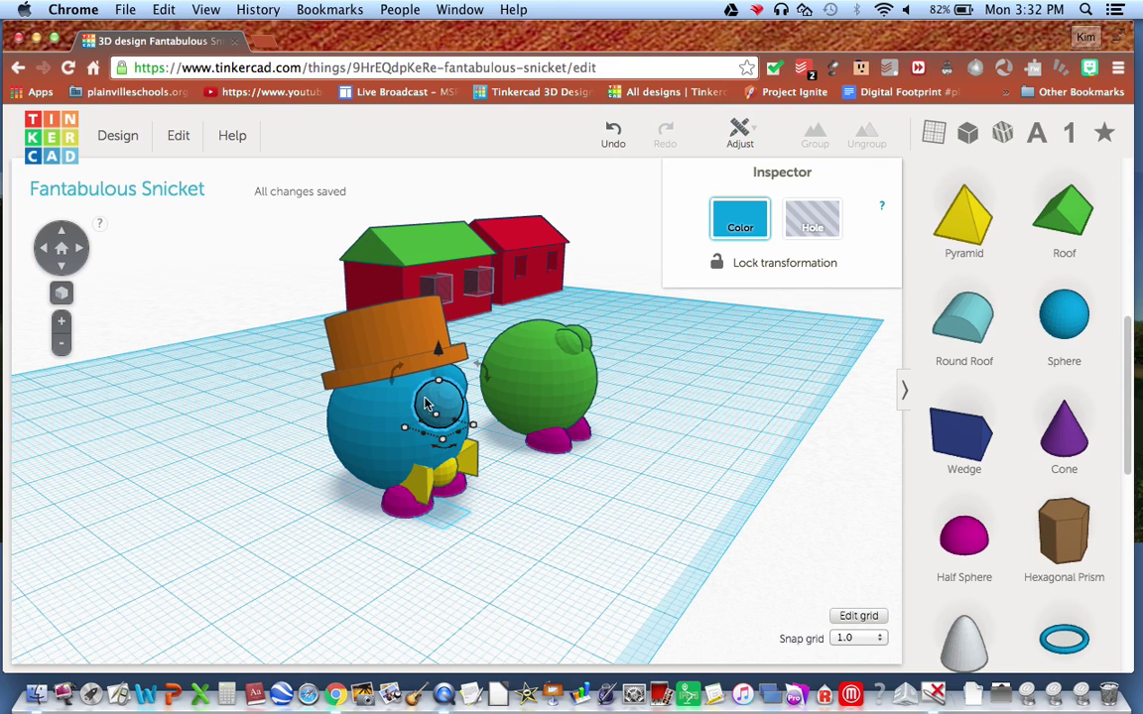
pyautogui.moveTo(518, 450); pyautogui.dragTo(390, 454, button='right')
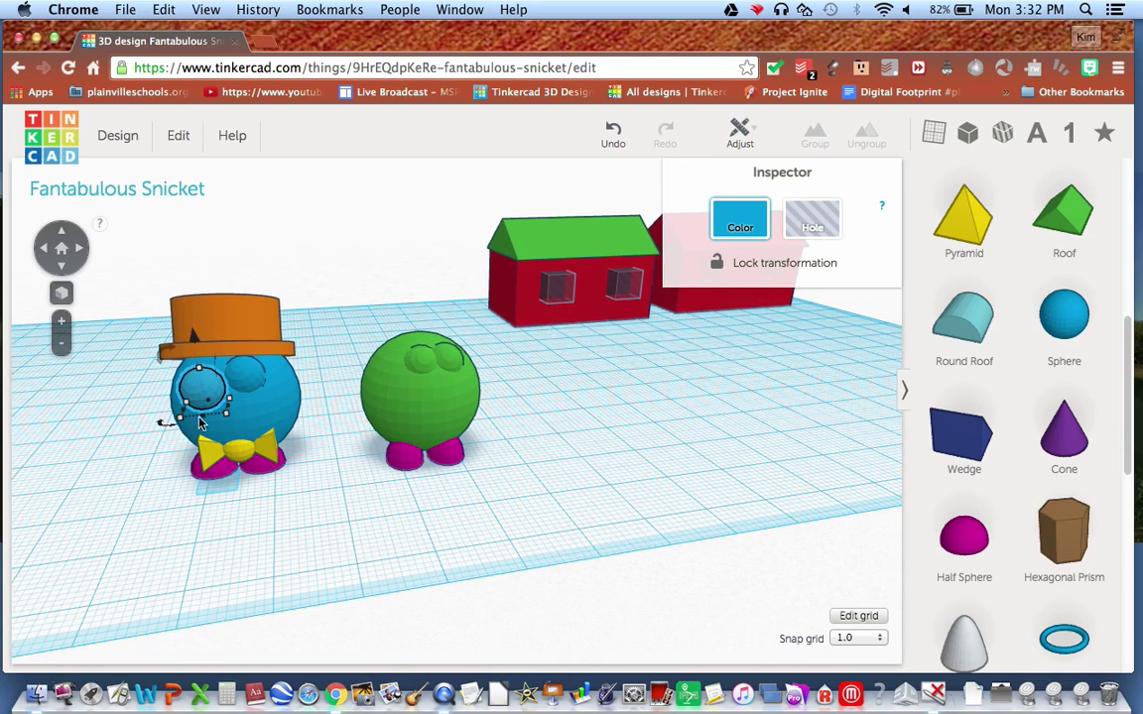
pyautogui.moveTo(319, 454); pyautogui.dragTo(170, 449, button='right')
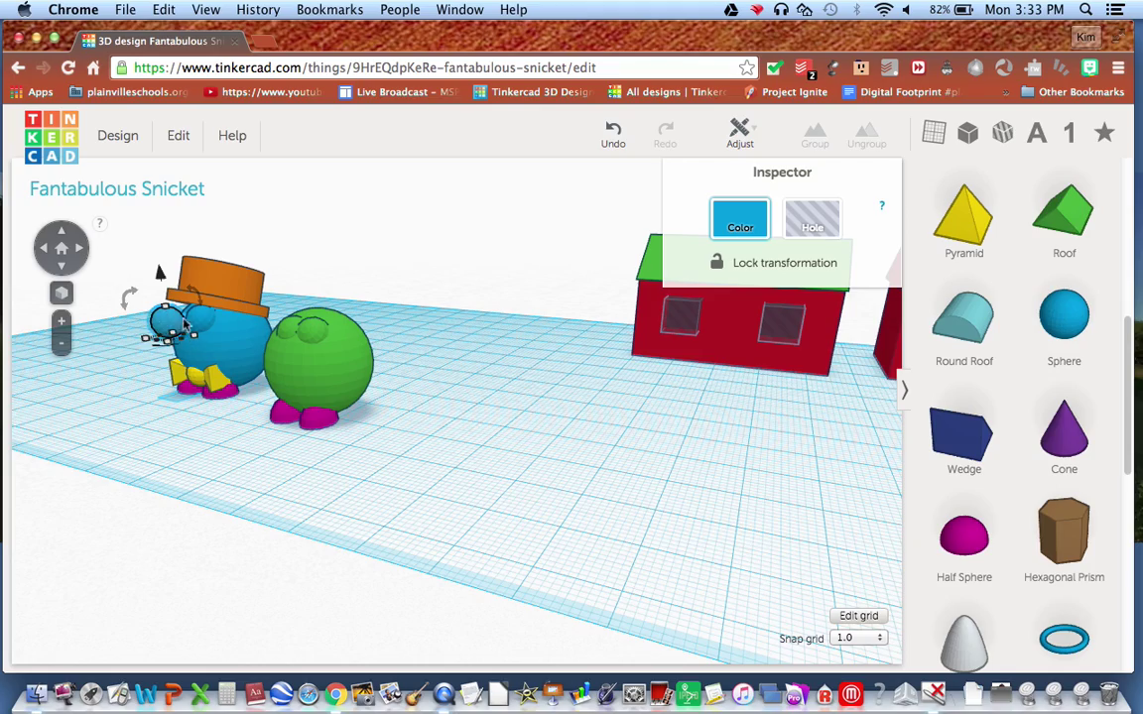
pyautogui.moveTo(191, 425); pyautogui.dragTo(317, 493, button='right')
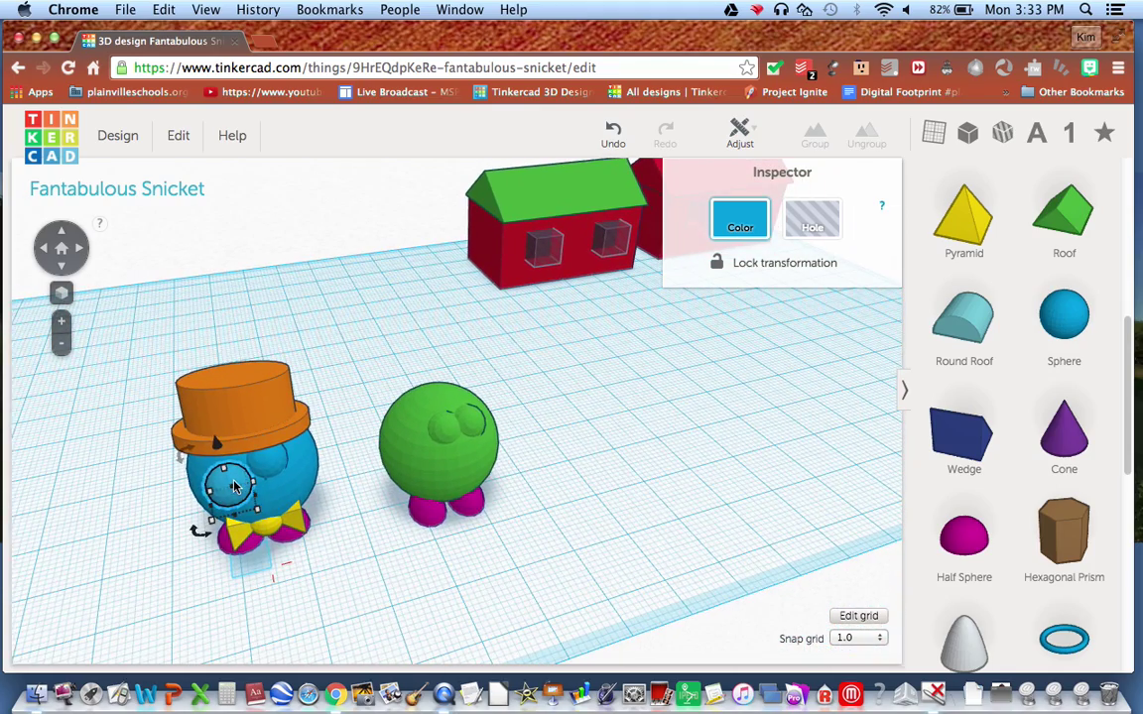
pyautogui.hotkey('ctrl', 'Up')
pyautogui.hotkey('ctrl', 'Up')
pyautogui.hotkey('ctrl', 'Up')
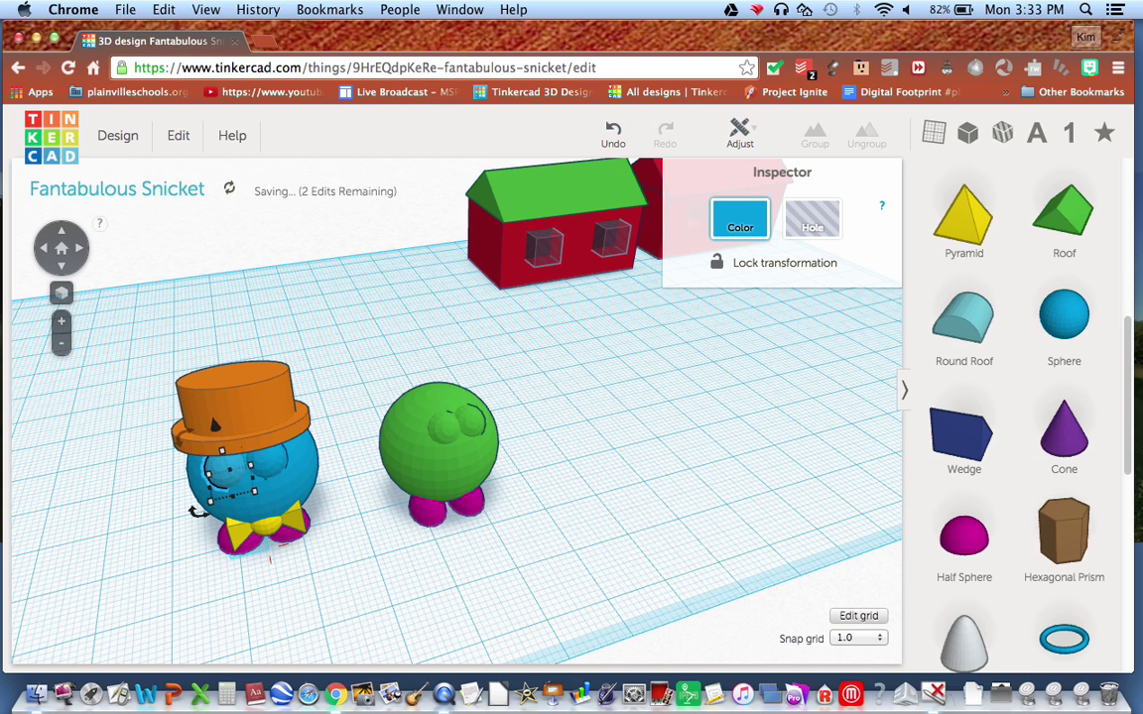
pyautogui.click(352, 531)
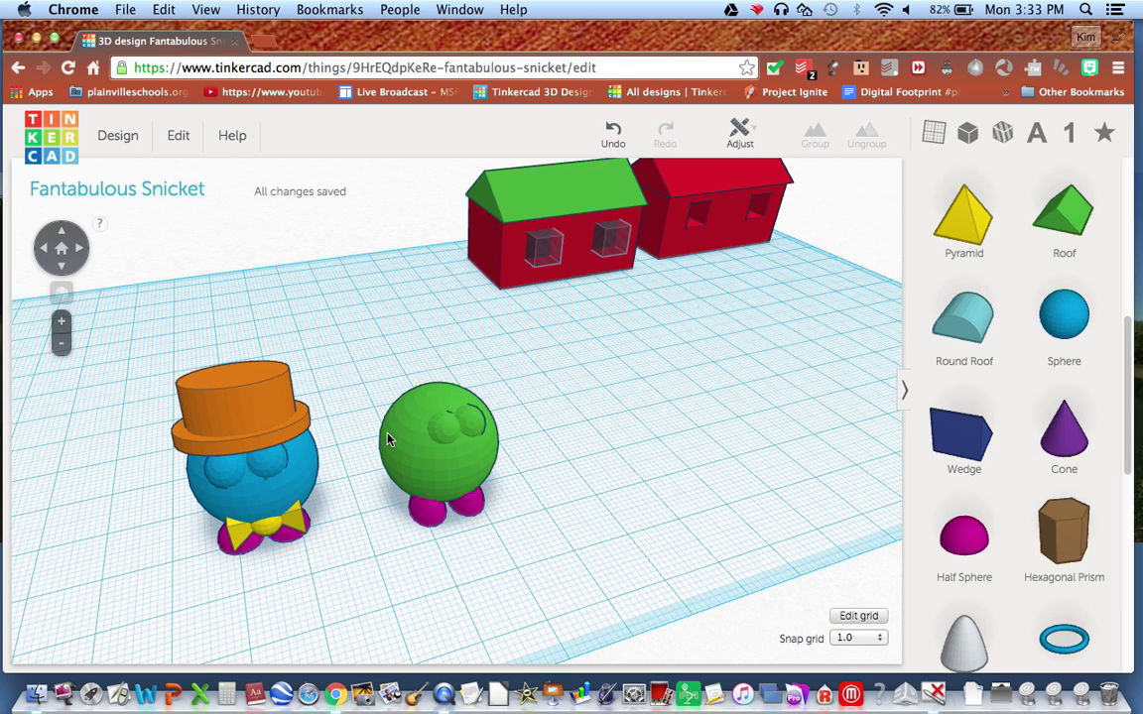
pyautogui.click(452, 470)
pyautogui.click(455, 432)
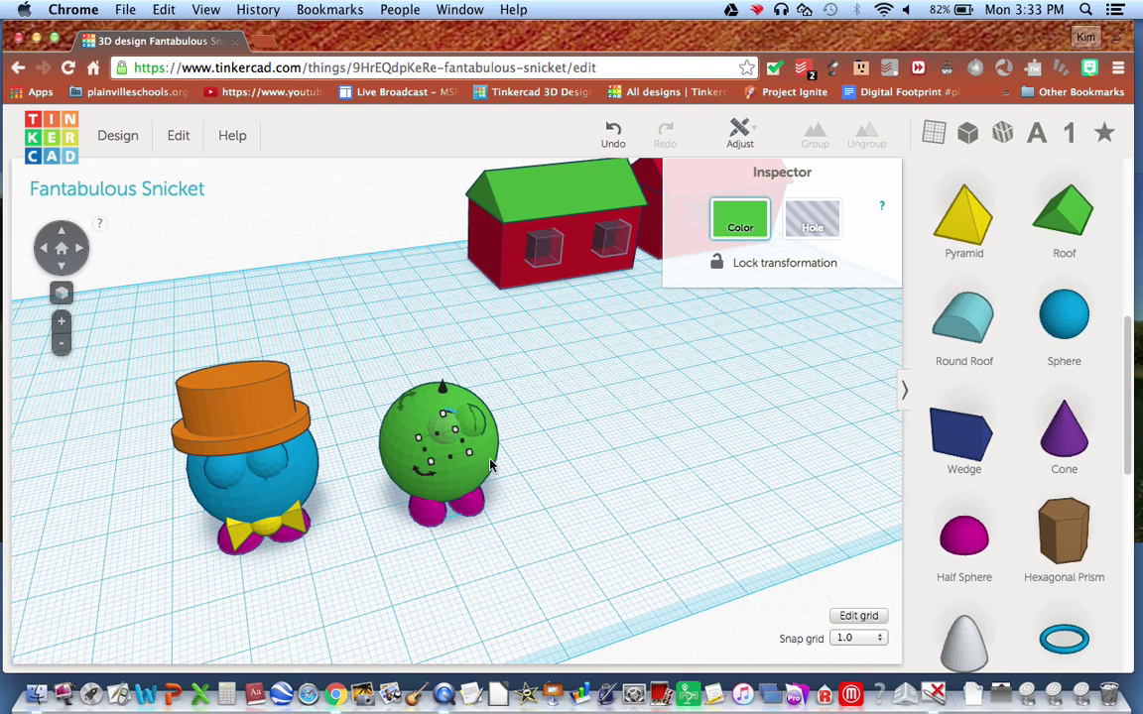
pyautogui.click(531, 468)
# - Set the workplane on top of the green body and place a cylinder there for the hat
pyautogui.moveTo(508, 481); pyautogui.dragTo(449, 490, button='right')
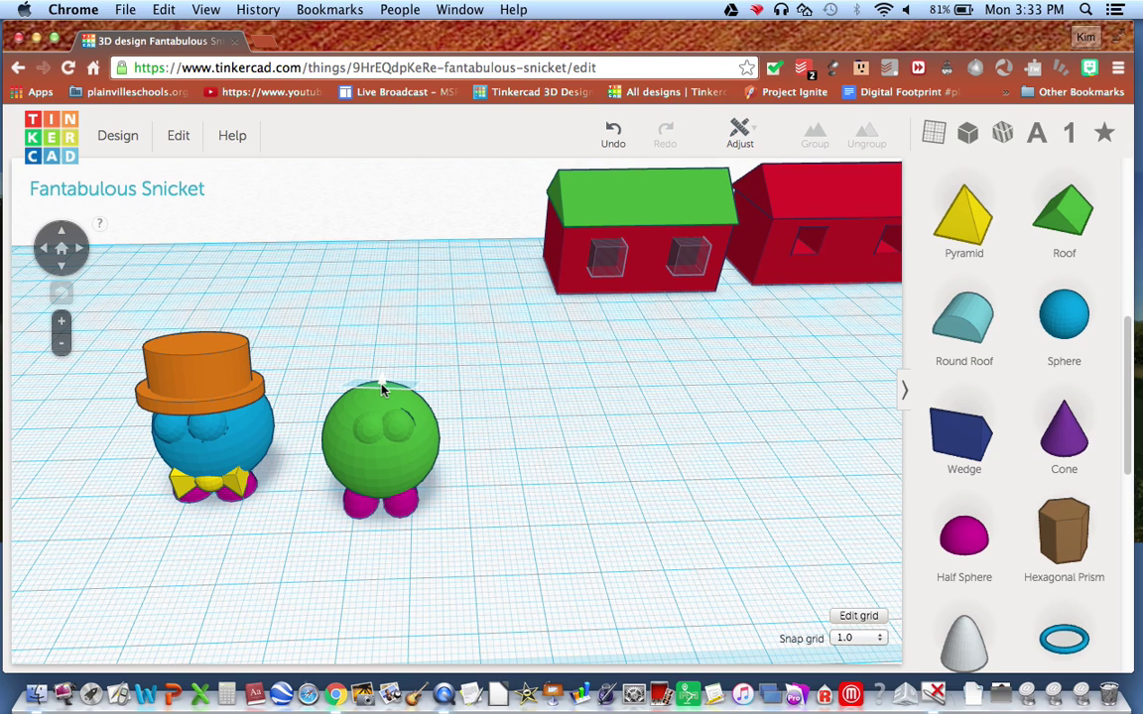
pyautogui.click(383, 386)
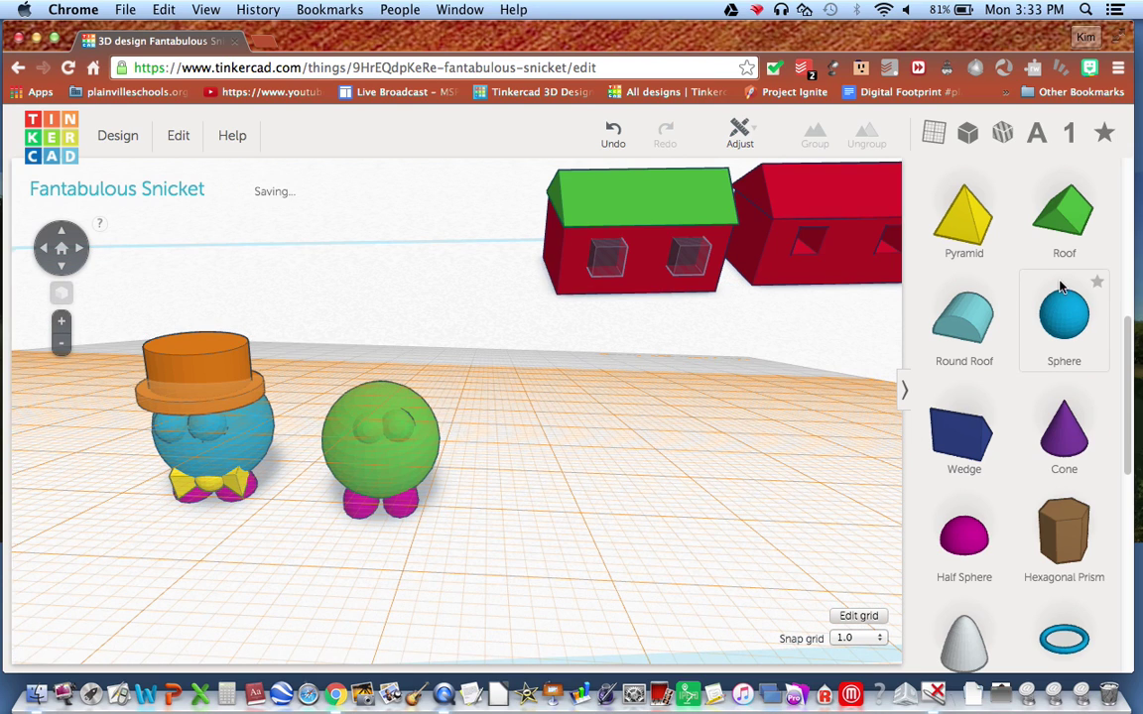
pyautogui.scroll(3, 1104, 373)
pyautogui.moveTo(1063, 238); pyautogui.dragTo(383, 387)
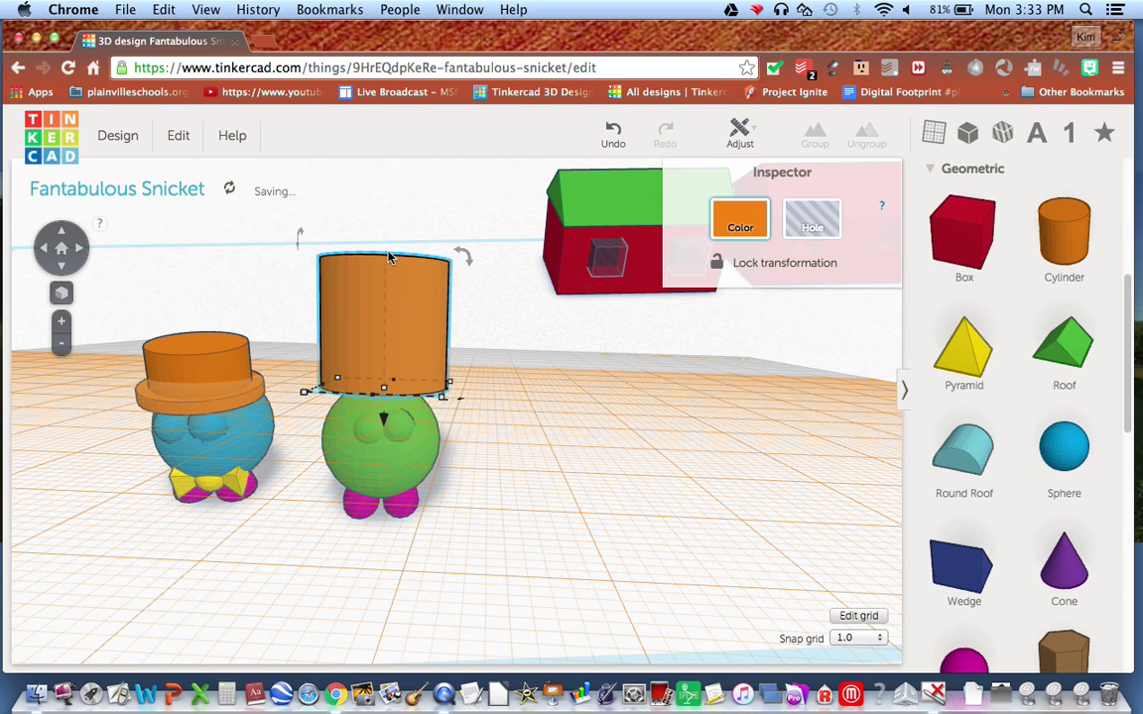
# - Flatten the cylinder on the green character's head into a thin hat brim
pyautogui.moveTo(502, 330); pyautogui.dragTo(389, 345, button='right')
pyautogui.moveTo(380, 328)
pyautogui.moveTo(380, 334); pyautogui.dragTo(383, 440)
pyautogui.moveTo(382, 387)
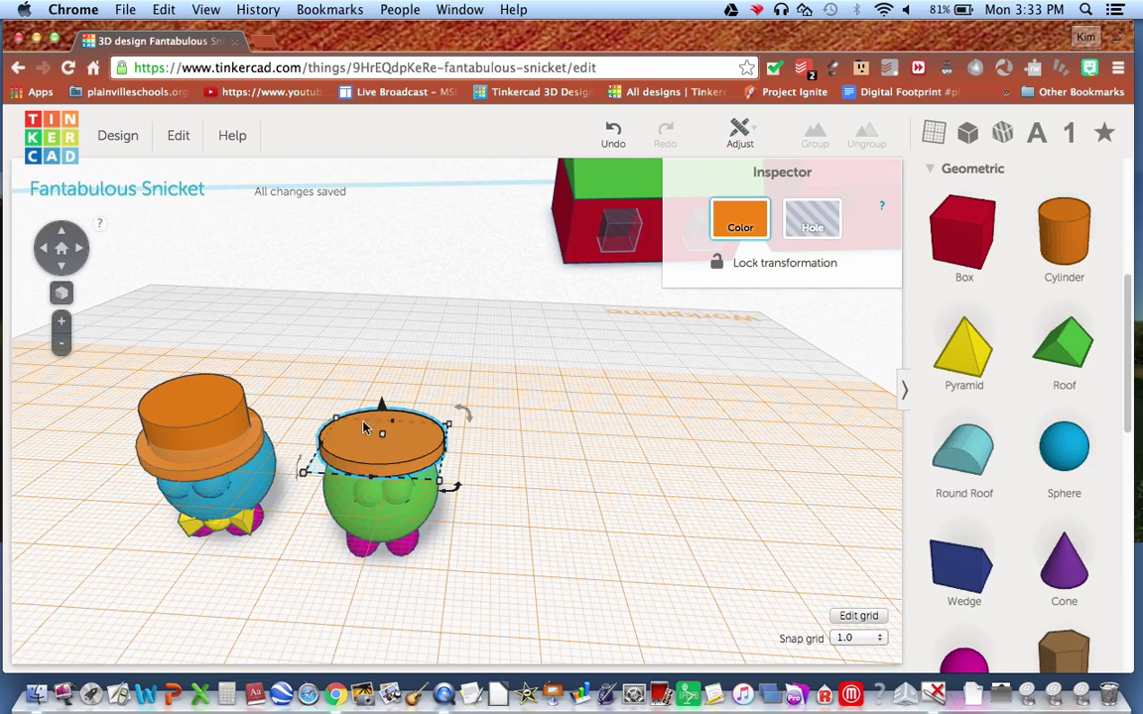
# - Shift the hat brim over the green head and lower it until the top of the body pokes through
pyautogui.moveTo(536, 520); pyautogui.dragTo(284, 358, button='right')
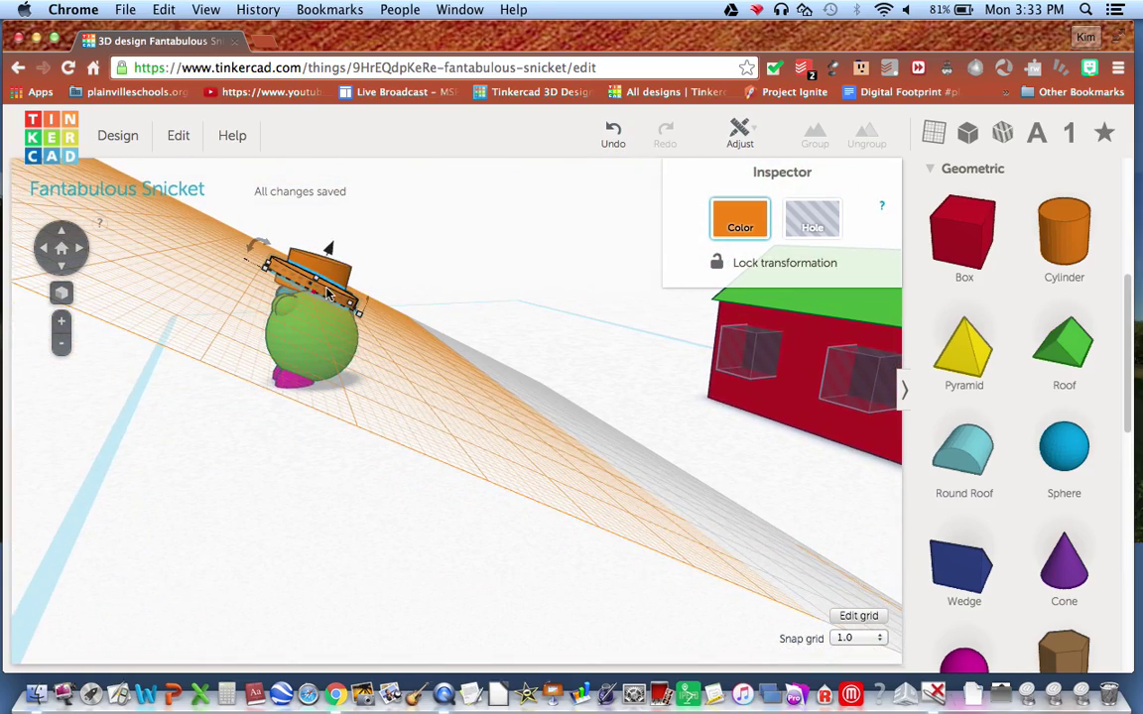
pyautogui.moveTo(334, 303); pyautogui.dragTo(355, 317)
pyautogui.moveTo(349, 260); pyautogui.dragTo(349, 280)
pyautogui.moveTo(432, 276); pyautogui.dragTo(303, 298, button='right')
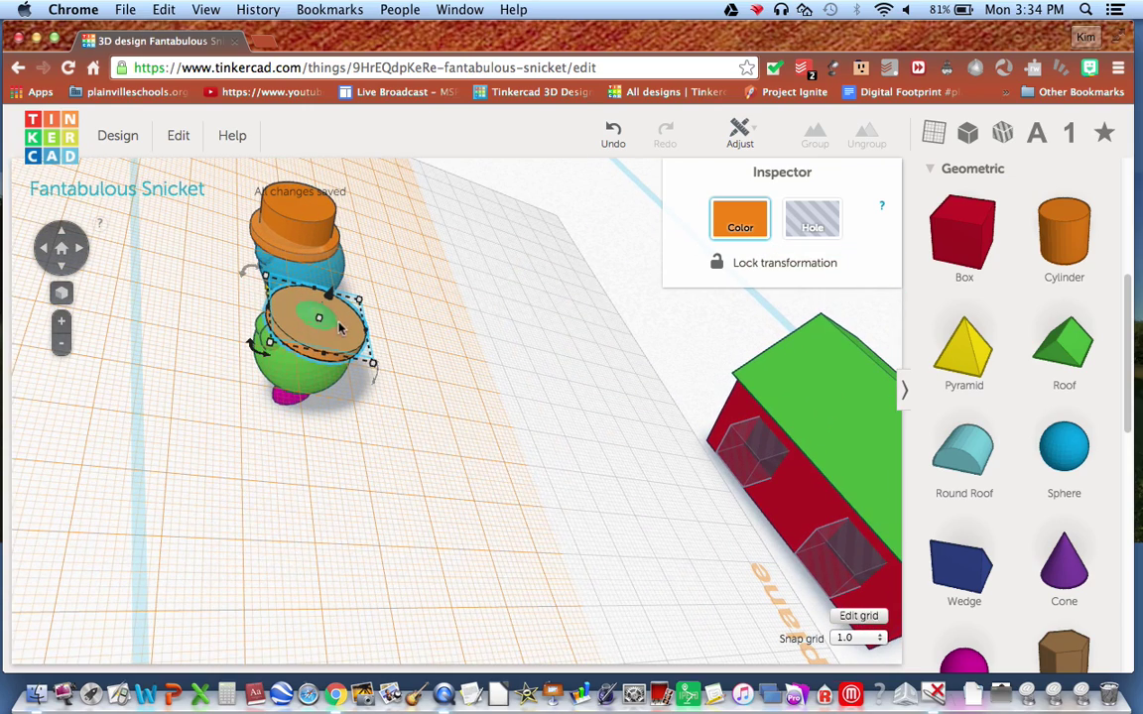
pyautogui.moveTo(367, 395); pyautogui.dragTo(628, 443, button='right')
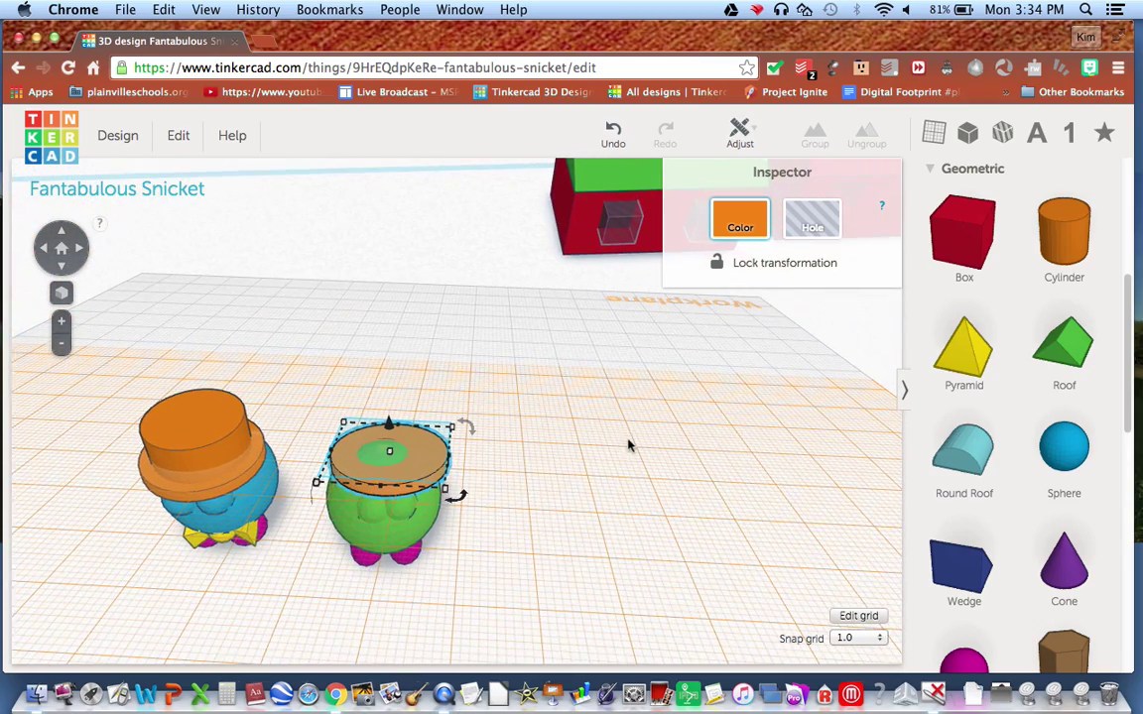
# - Centre the brim and the green body on each other in both horizontal directions with the Align tool
pyautogui.keyDown('shift'); pyautogui.click(421, 523); pyautogui.keyUp('shift')
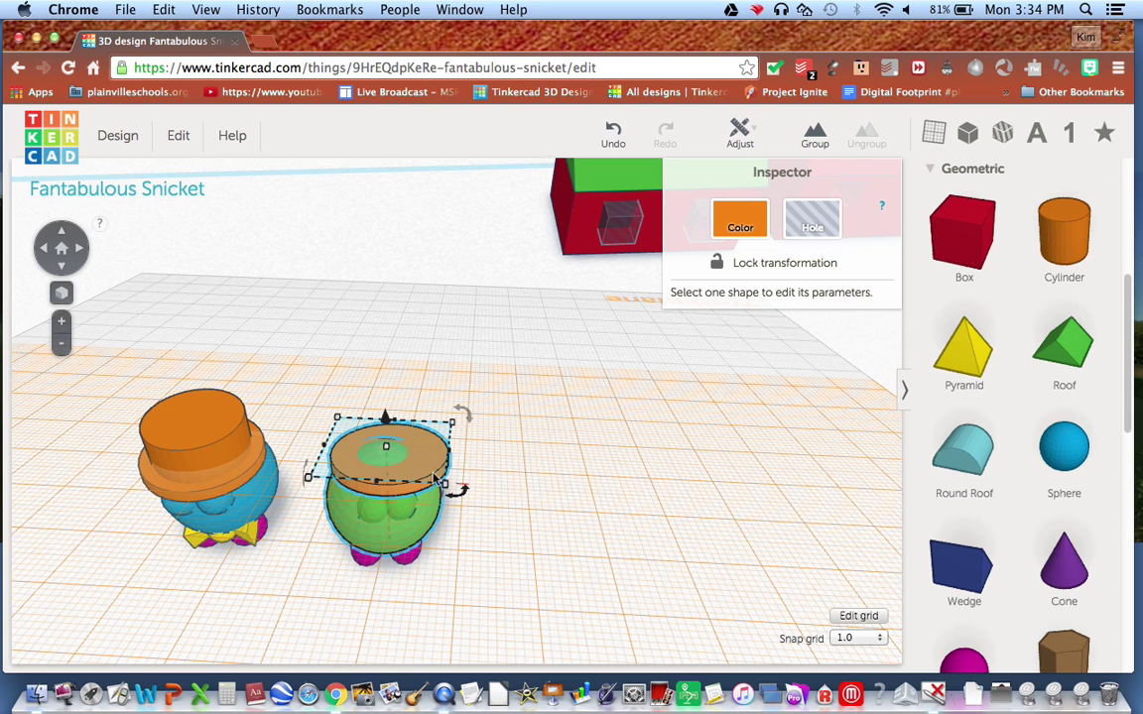
pyautogui.click(739, 127)
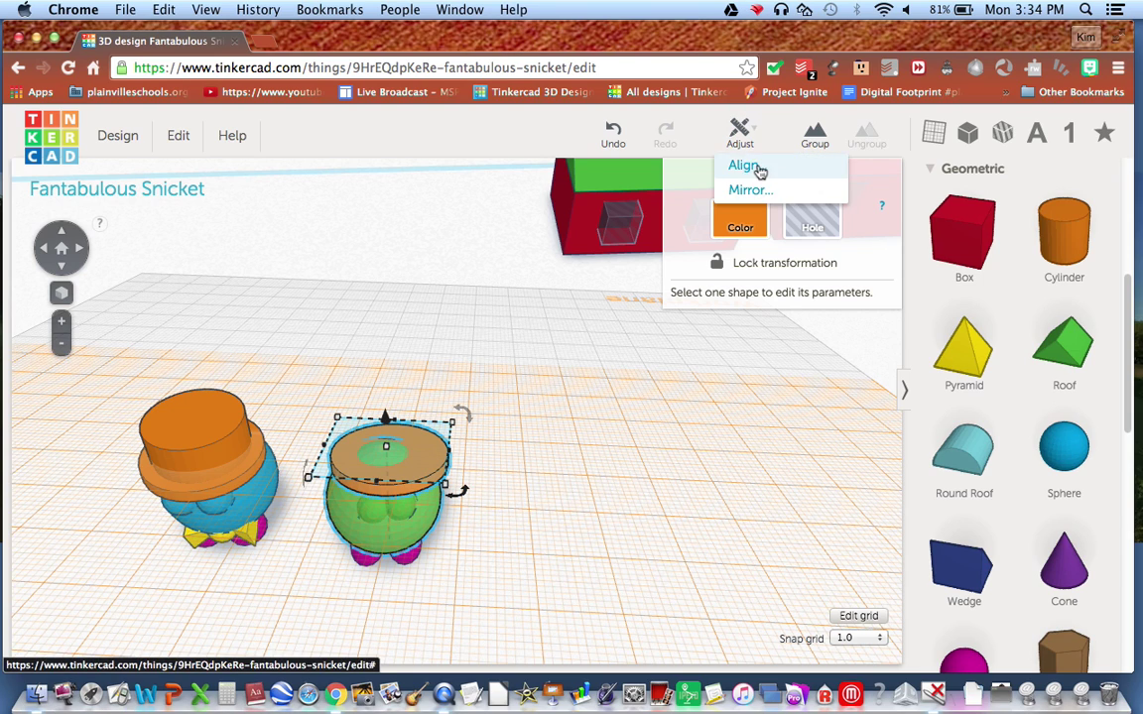
pyautogui.click(744, 165)
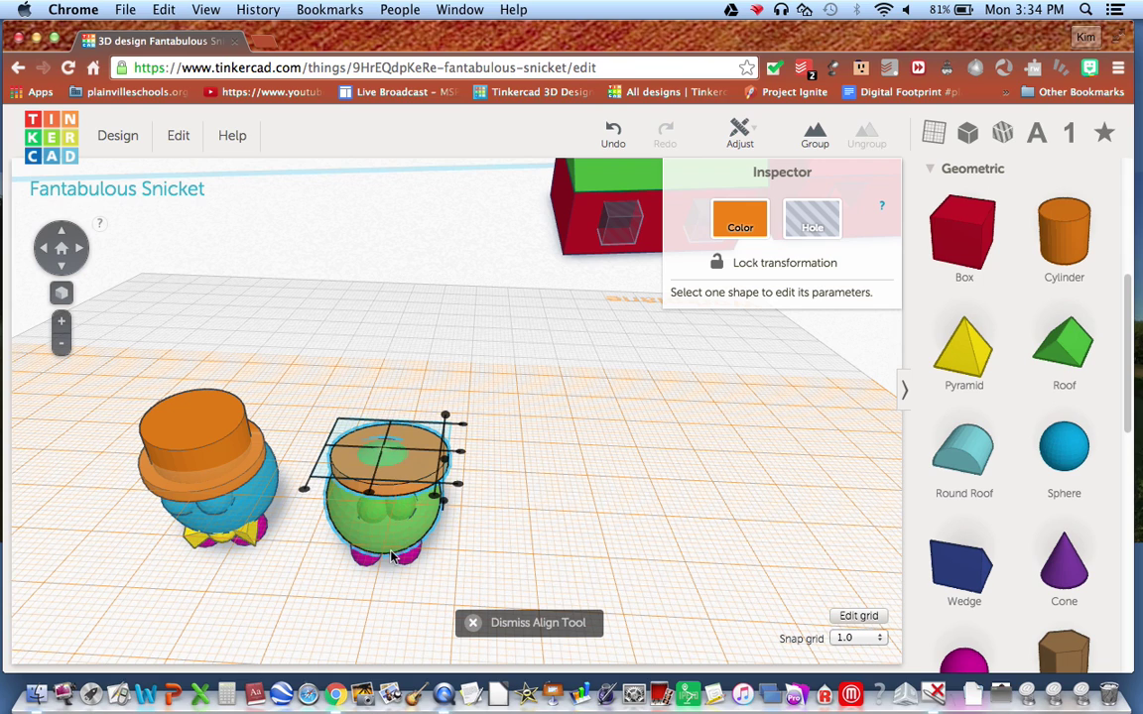
pyautogui.click(372, 496)
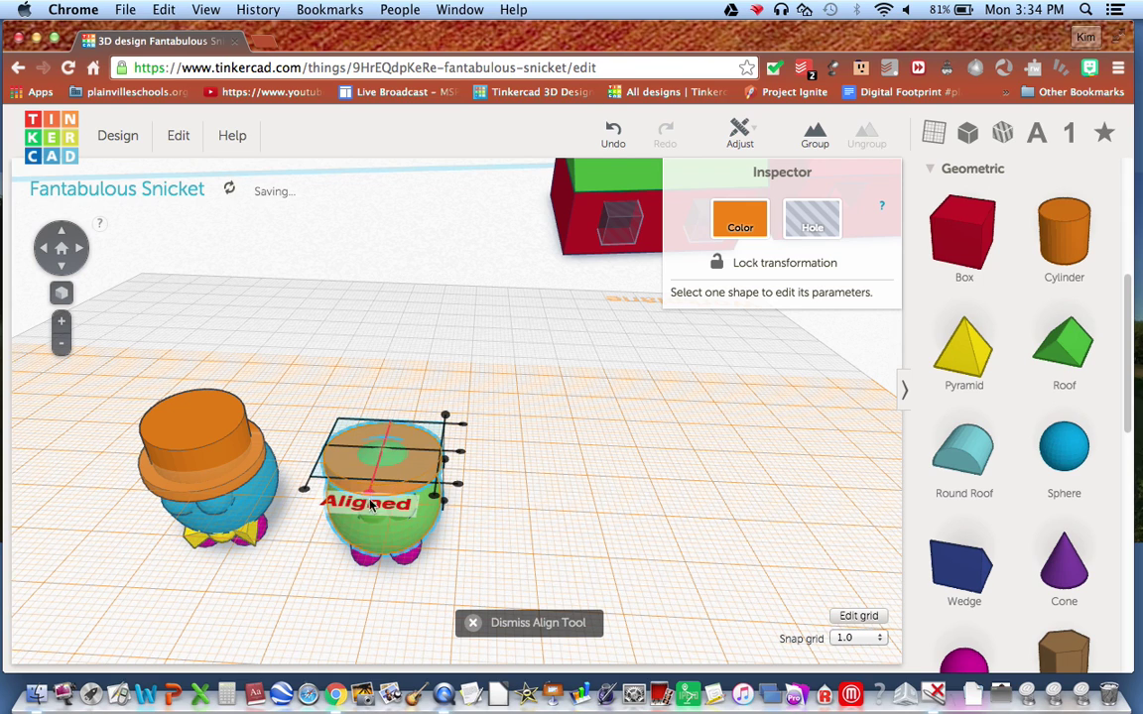
pyautogui.click(461, 451)
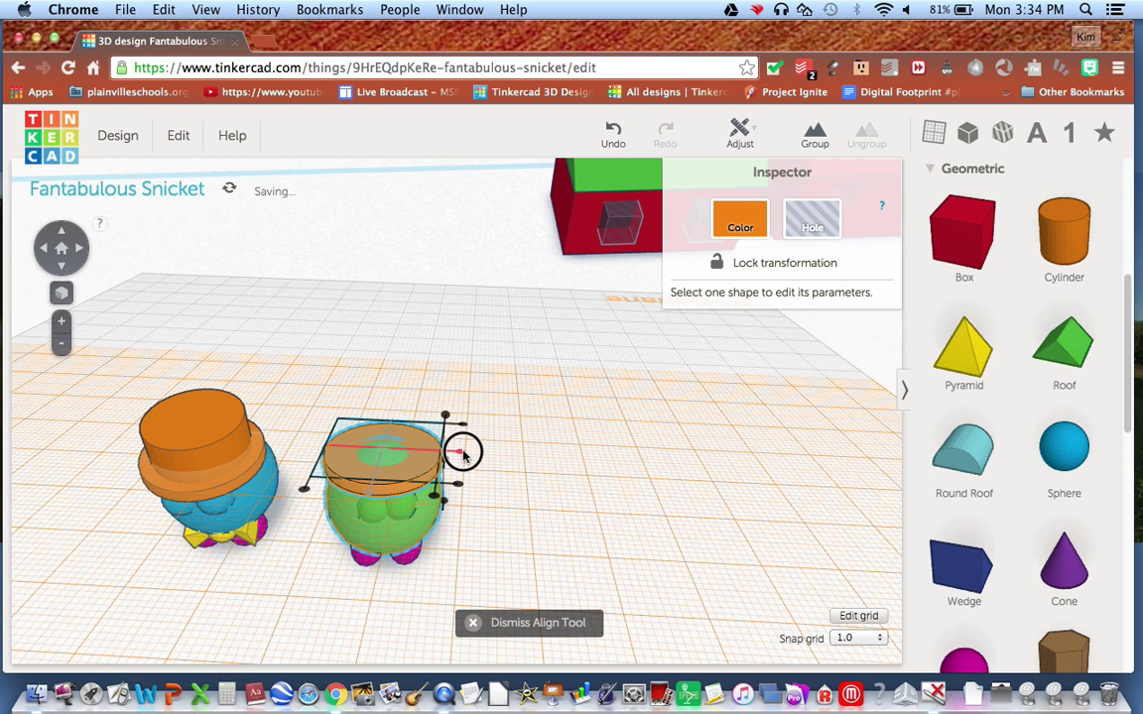
pyautogui.click(503, 474)
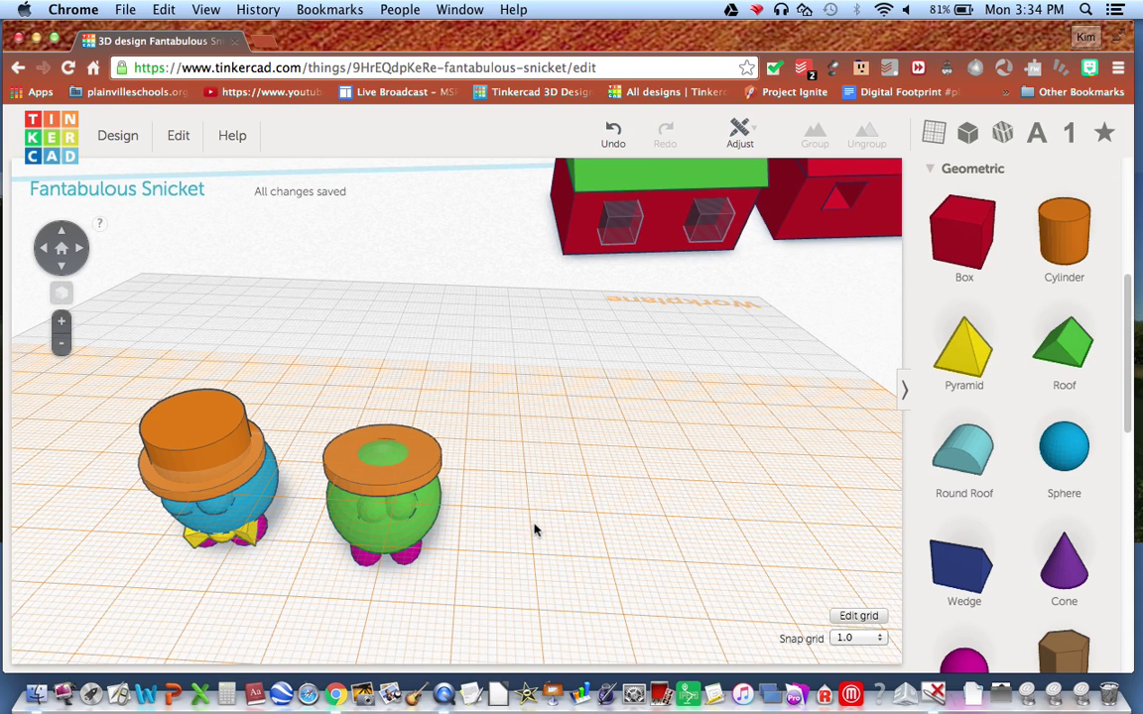
# - Set the workplane on the brim's upper face and place a second cylinder there, narrowed to leave a rim around it
pyautogui.click(419, 457)
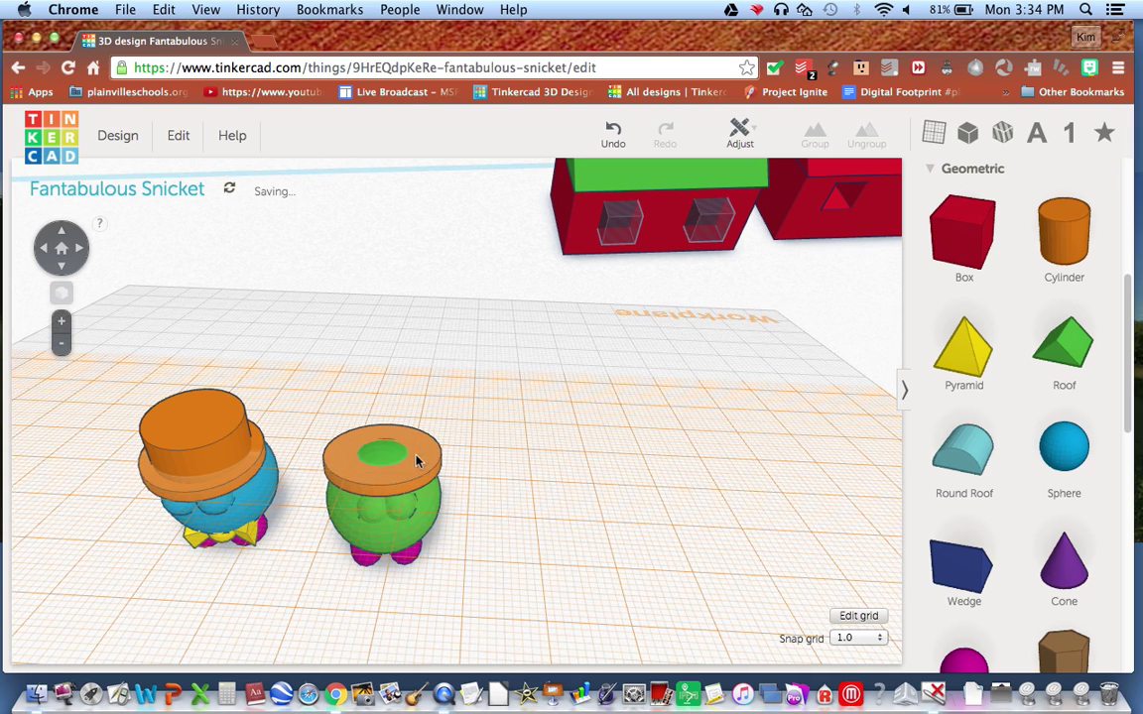
pyautogui.moveTo(1072, 246); pyautogui.dragTo(389, 464)
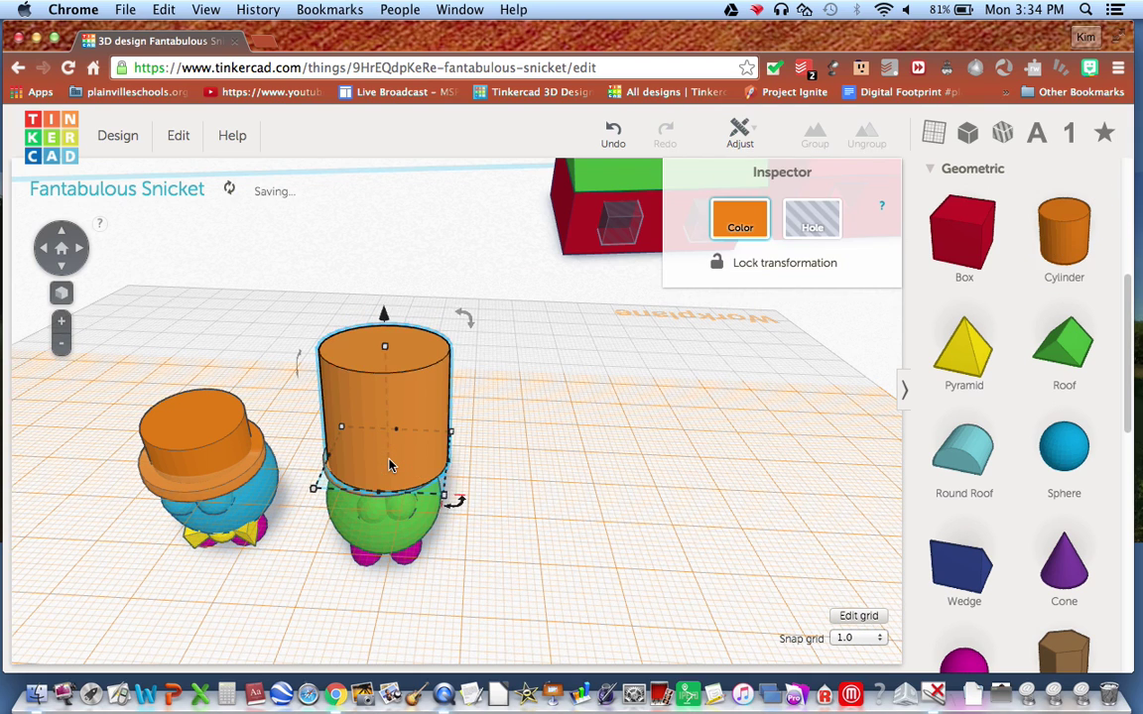
pyautogui.moveTo(448, 501); pyautogui.dragTo(425, 483)
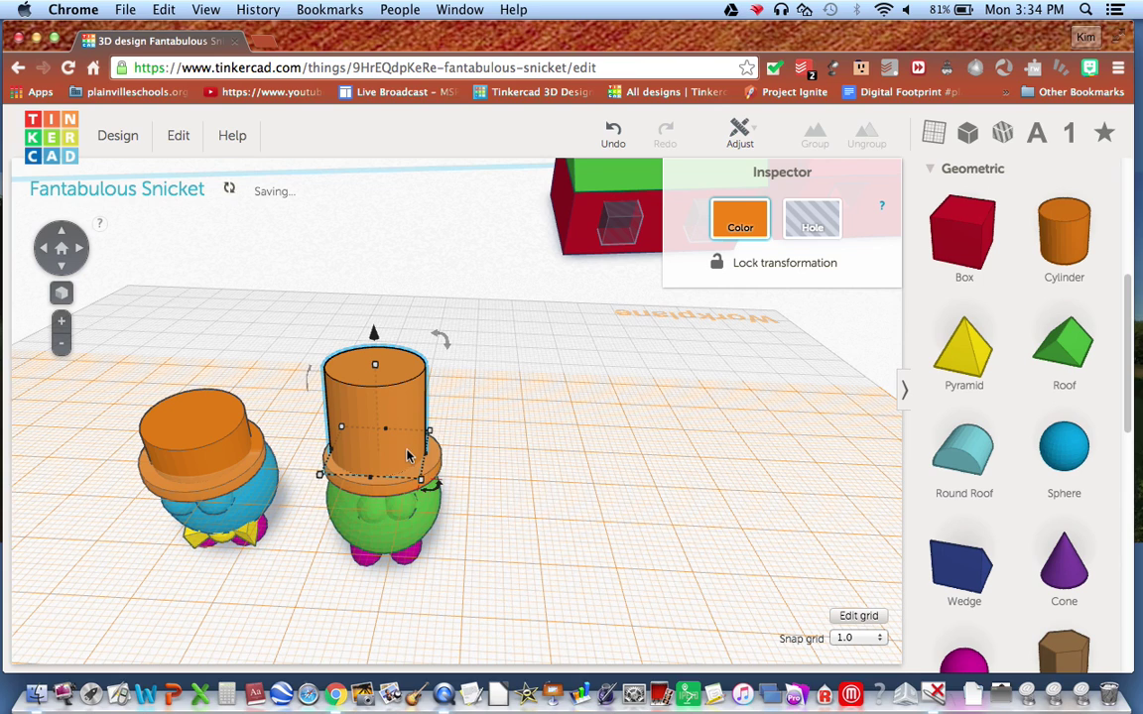
# - Align the crown cylinder and the brim to their common centre in both horizontal directions
pyautogui.keyDown('shift'); pyautogui.click(397, 489); pyautogui.keyUp('shift')
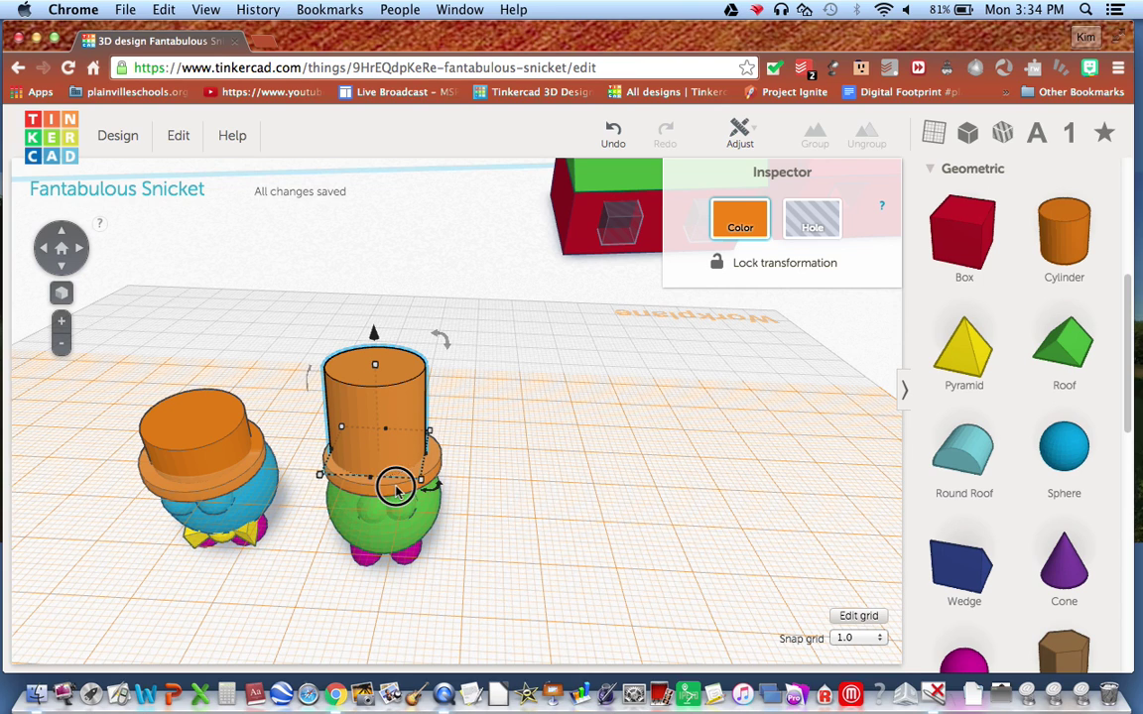
pyautogui.click(746, 129)
pyautogui.click(752, 165)
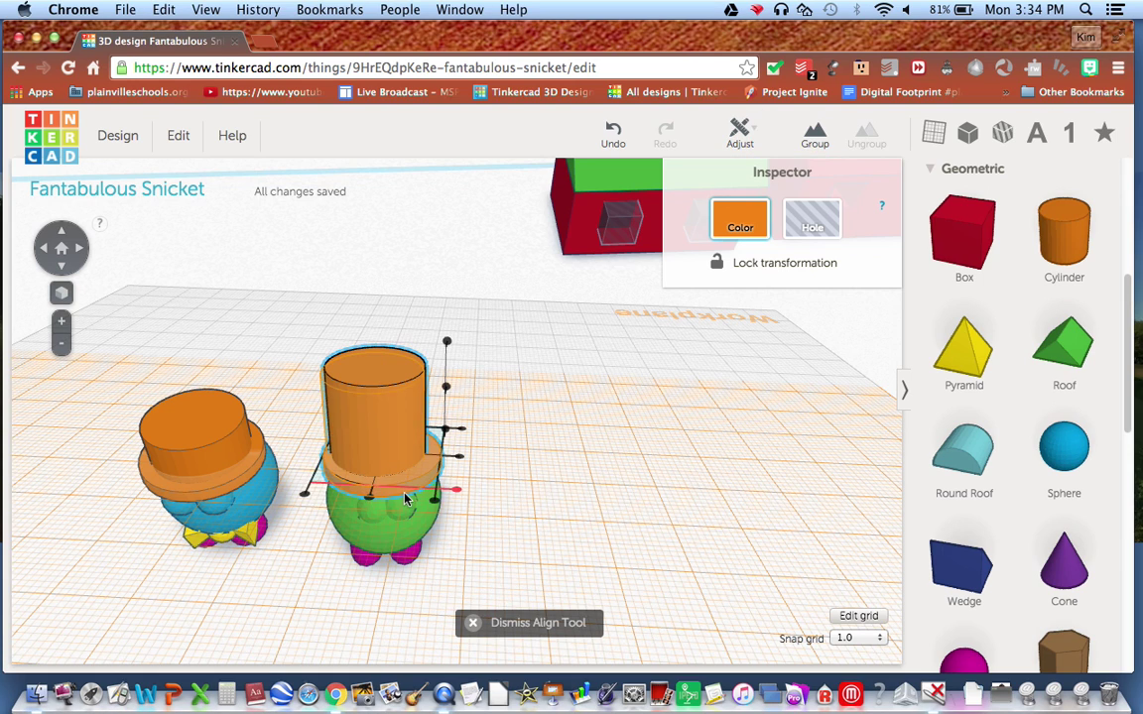
pyautogui.click(377, 496)
pyautogui.click(459, 457)
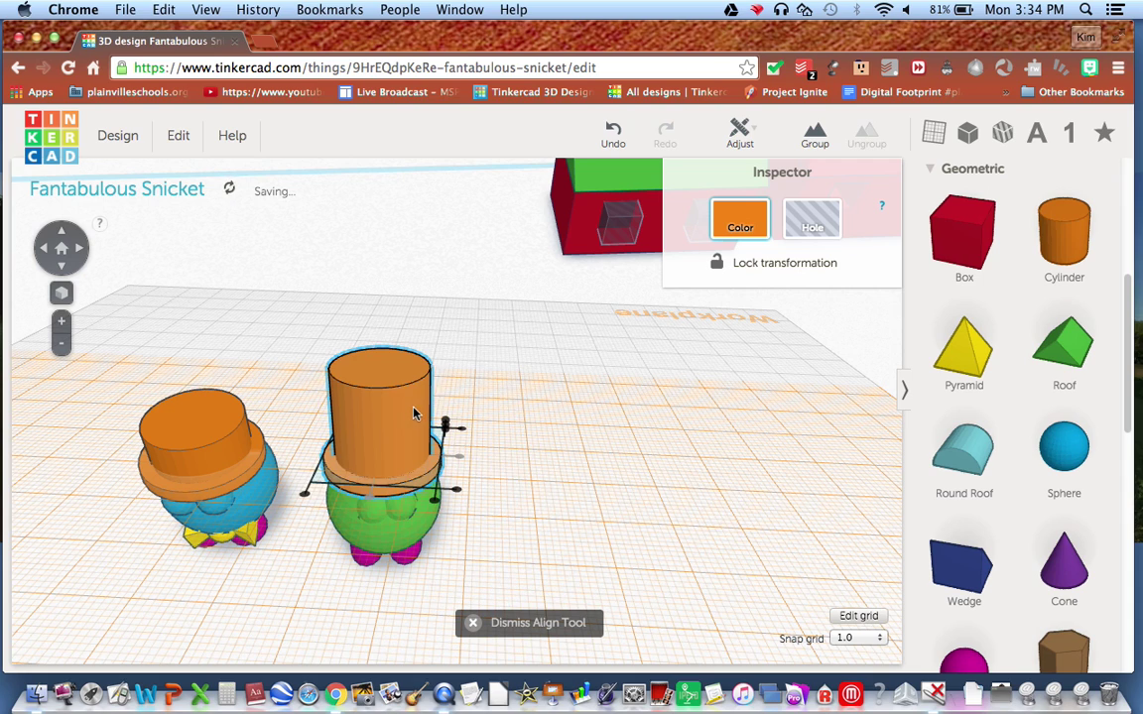
pyautogui.click(473, 622)
# - Shorten the crown cylinder to the proportions of the blue character's hat and return the workplane to the base grid
pyautogui.moveTo(381, 369); pyautogui.dragTo(383, 430)
pyautogui.click(511, 459)
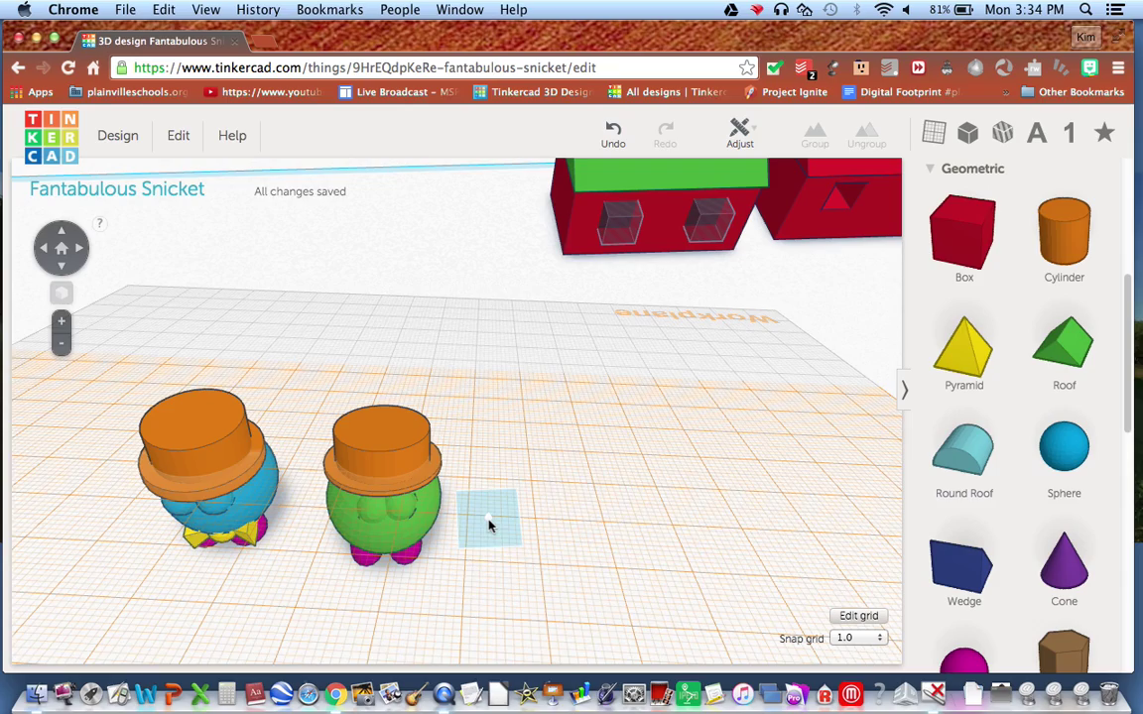
pyautogui.moveTo(488, 526); pyautogui.dragTo(533, 487)
pyautogui.moveTo(488, 559); pyautogui.dragTo(474, 458, button='right')
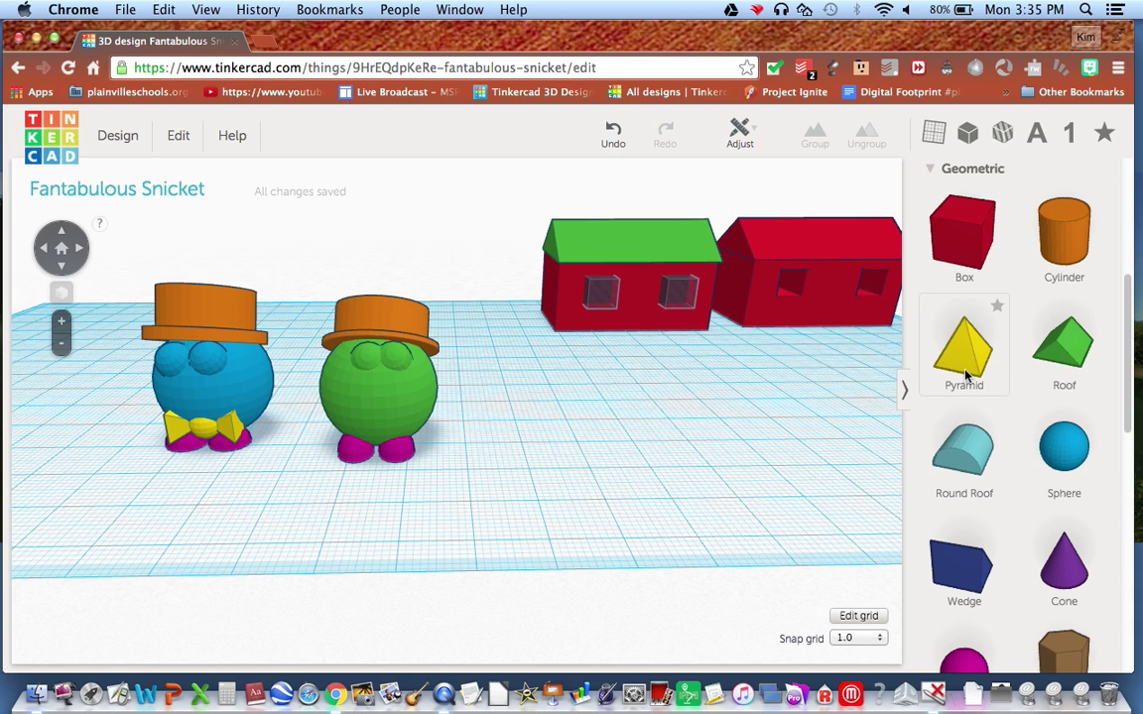
# - Add a pyramid beside the green character and rotate it onto its side so that its tip points away from the body
pyautogui.moveTo(964, 353); pyautogui.dragTo(486, 452)
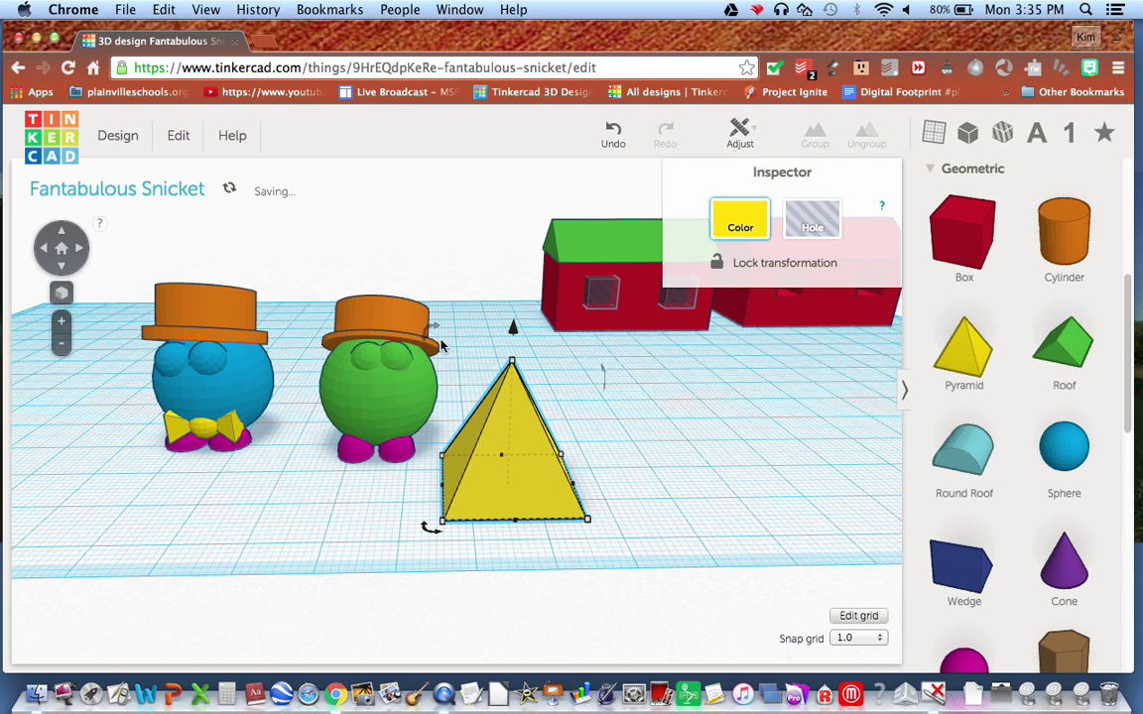
pyautogui.moveTo(435, 331); pyautogui.dragTo(562, 326)
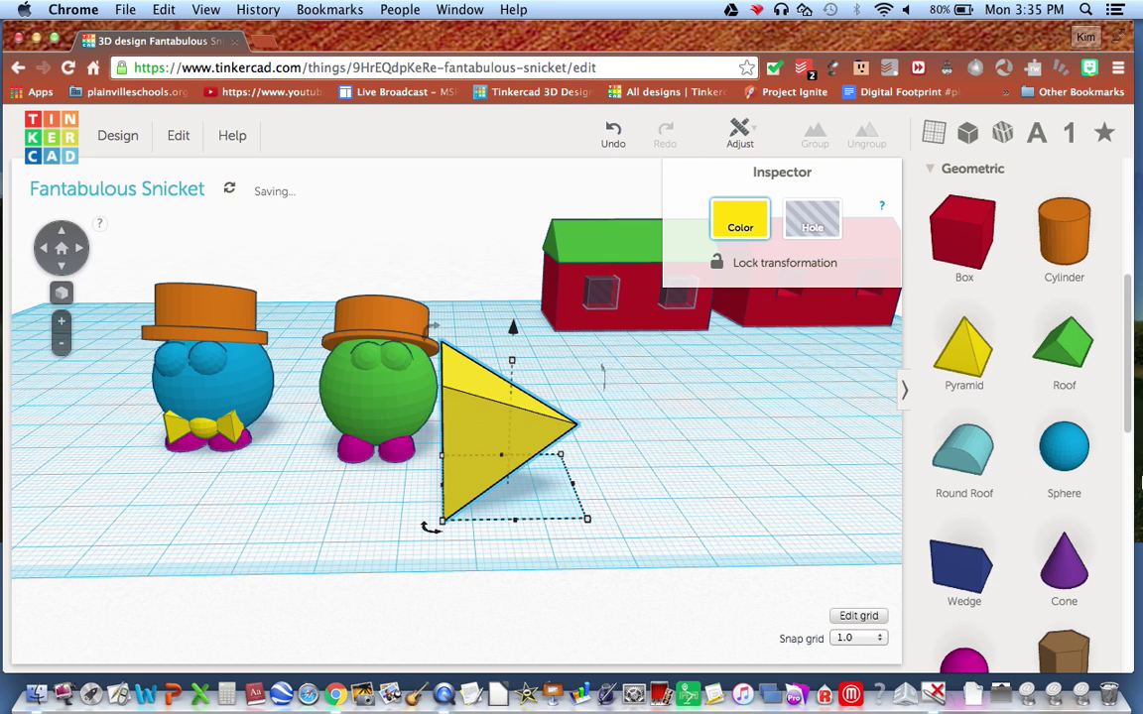
# - Place a sphere over the pyramid's tip, duplicate the pyramid and mirror the copy horizontally so its tip faces the original
pyautogui.moveTo(1079, 455); pyautogui.dragTo(576, 494)
pyautogui.click(485, 454)
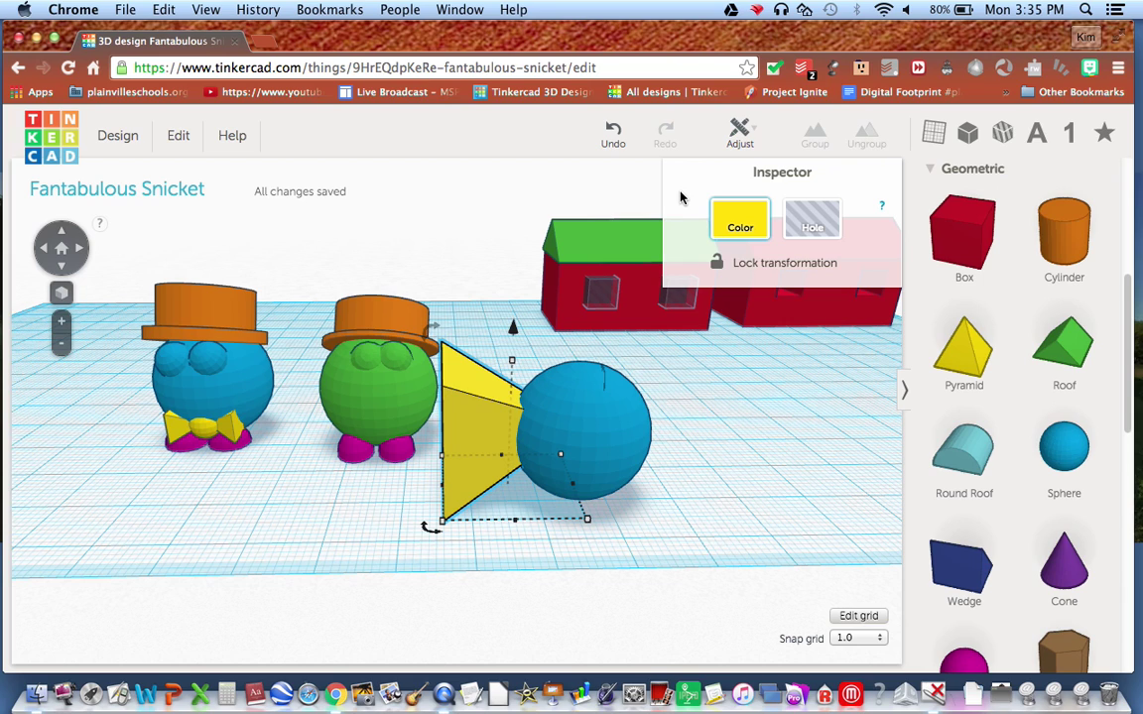
pyautogui.hotkey('ctrl', 'd')
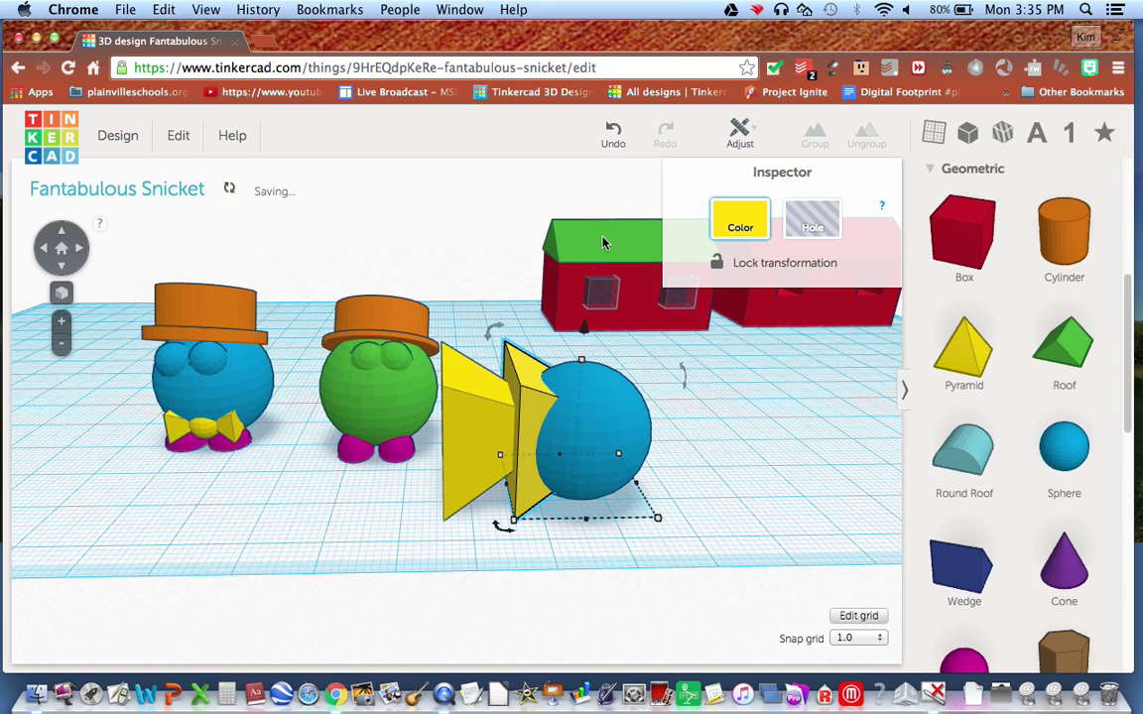
pyautogui.click(739, 134)
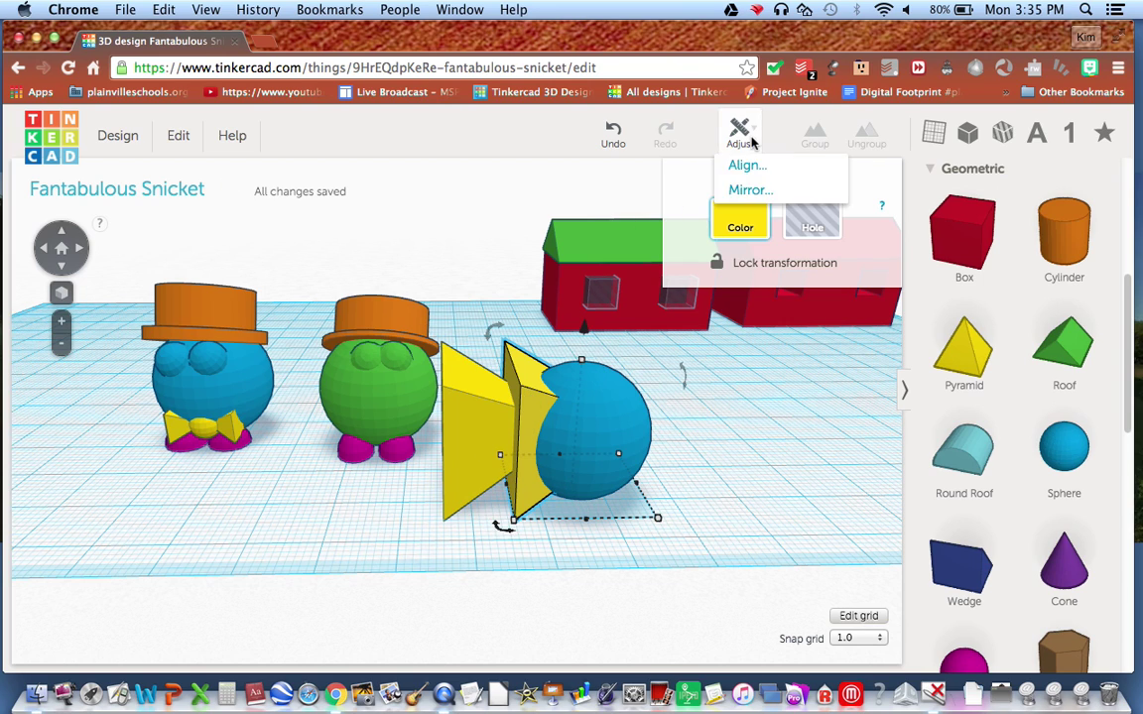
pyautogui.click(747, 189)
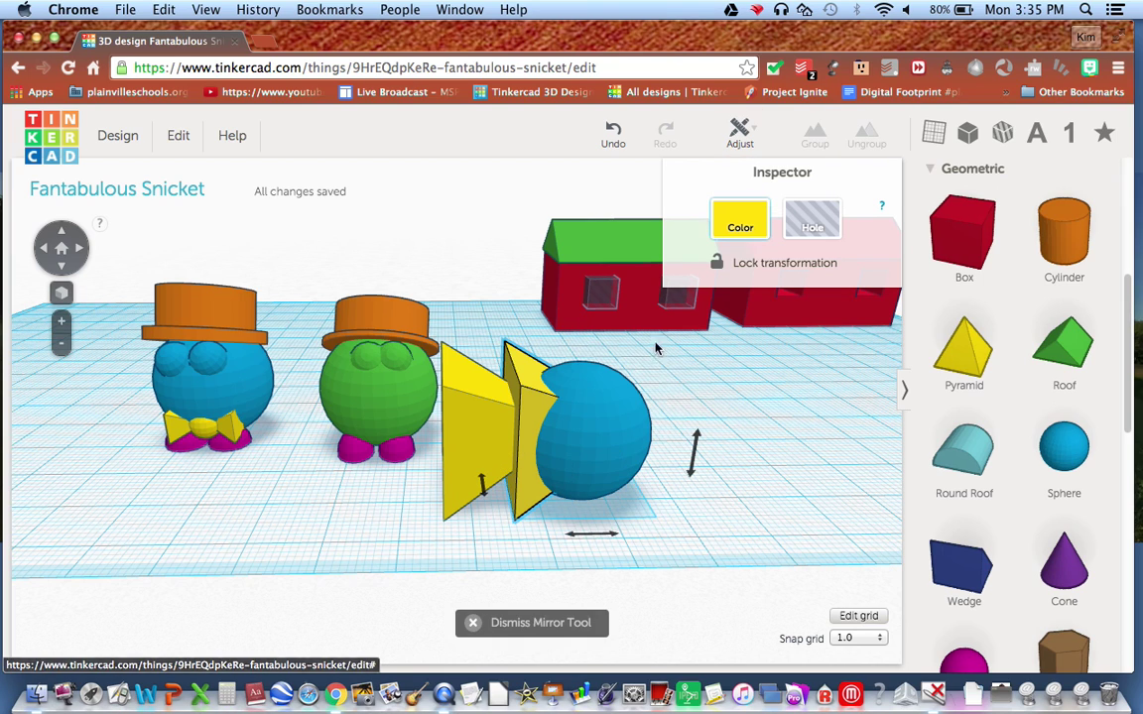
pyautogui.click(602, 537)
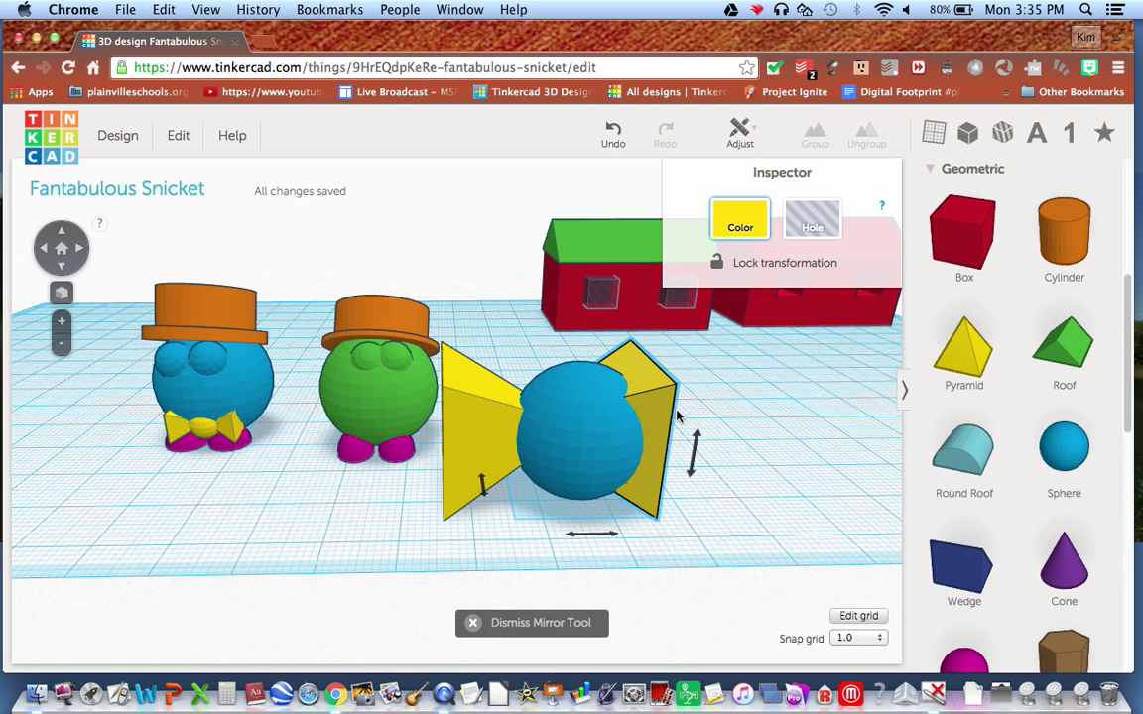
pyautogui.click(472, 623)
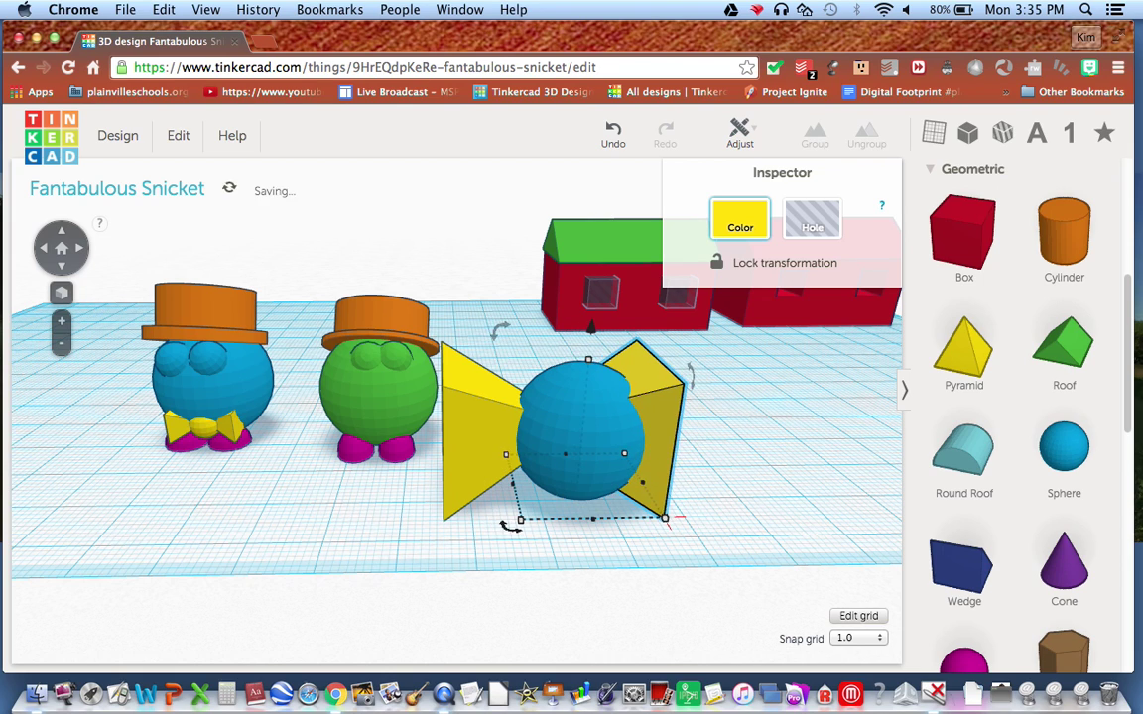
# - Move the mirrored pyramid to the sphere's far side and group both pyramids and the sphere into one bow tie
pyautogui.press('Right')
pyautogui.press('Right')
pyautogui.press('Right')
pyautogui.press('Right')
pyautogui.press('Right')
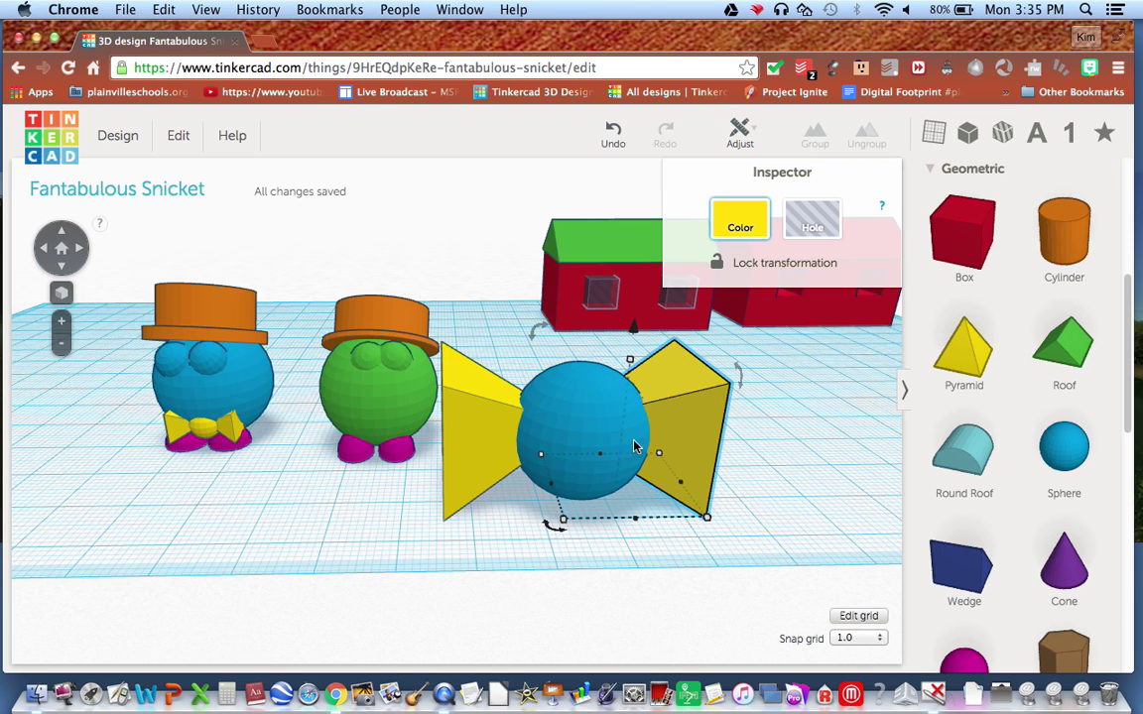
pyautogui.keyDown('shift'); pyautogui.click(601, 438); pyautogui.keyUp('shift')
pyautogui.keyDown('shift'); pyautogui.click(501, 428); pyautogui.keyUp('shift')
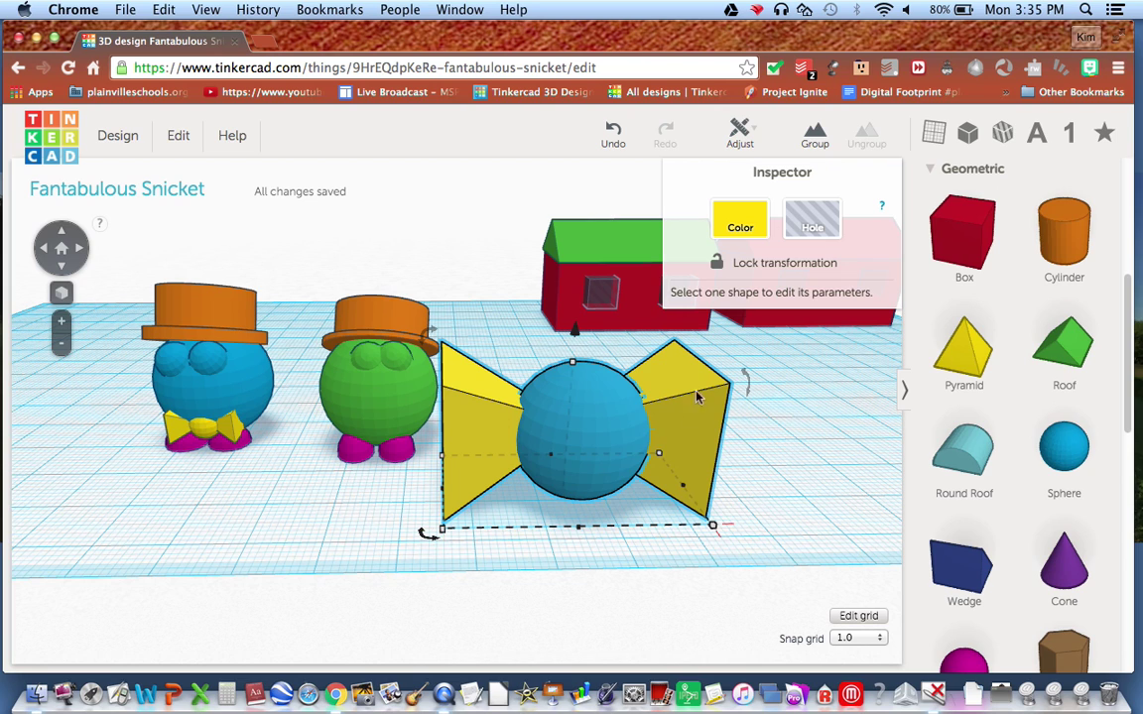
pyautogui.click(817, 147)
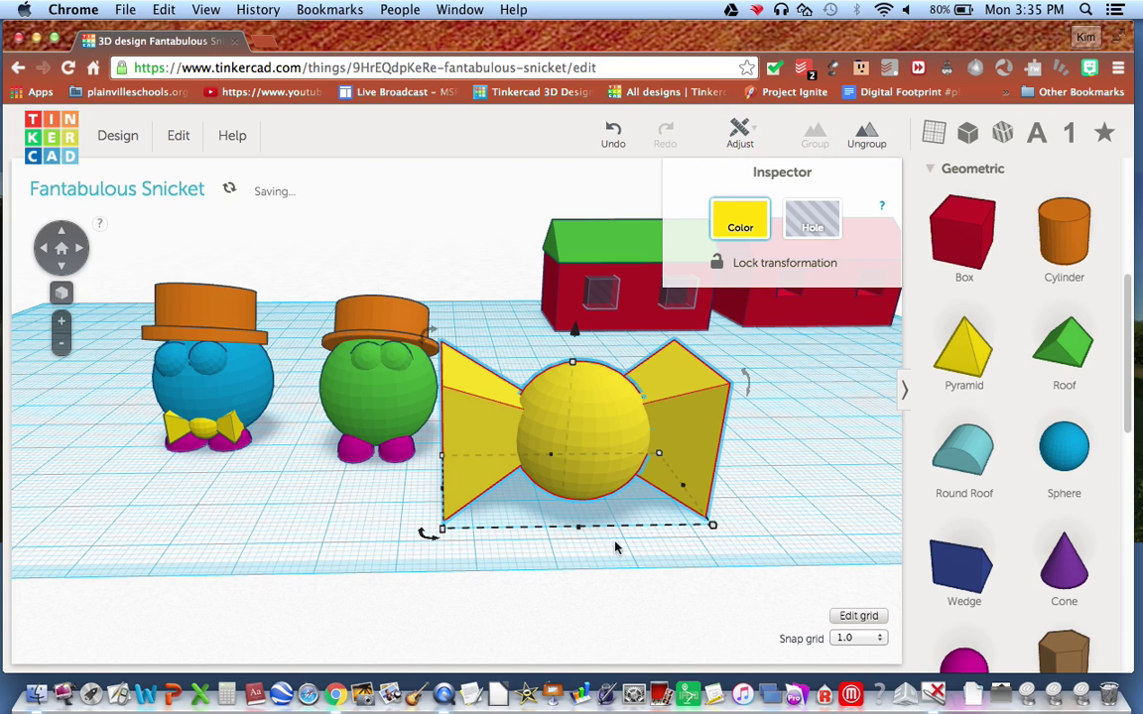
# - Scale the bow tie down and place it on the front of the green character, just above its feet
pyautogui.moveTo(712, 526); pyautogui.dragTo(509, 469)
pyautogui.moveTo(464, 437); pyautogui.dragTo(374, 437)
pyautogui.moveTo(372, 390)
pyautogui.mouseDown()
pyautogui.moveTo(375, 381)
pyautogui.moveTo(373, 410)
pyautogui.mouseUp()
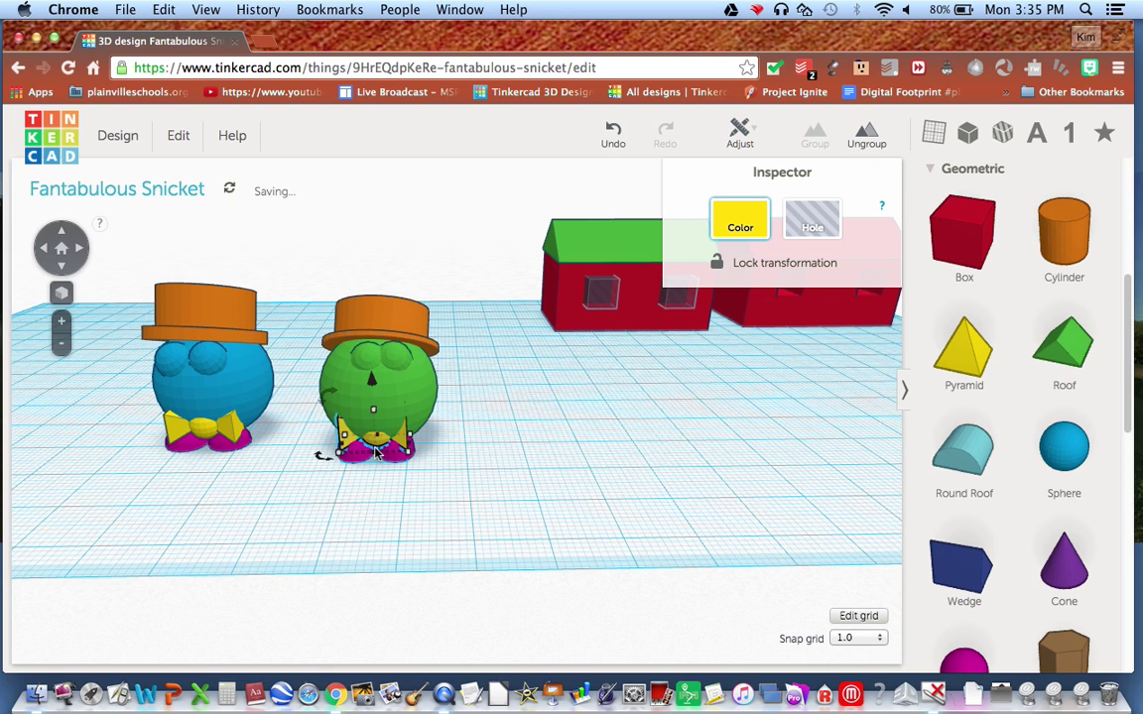
pyautogui.press('Down')
pyautogui.press('Down')
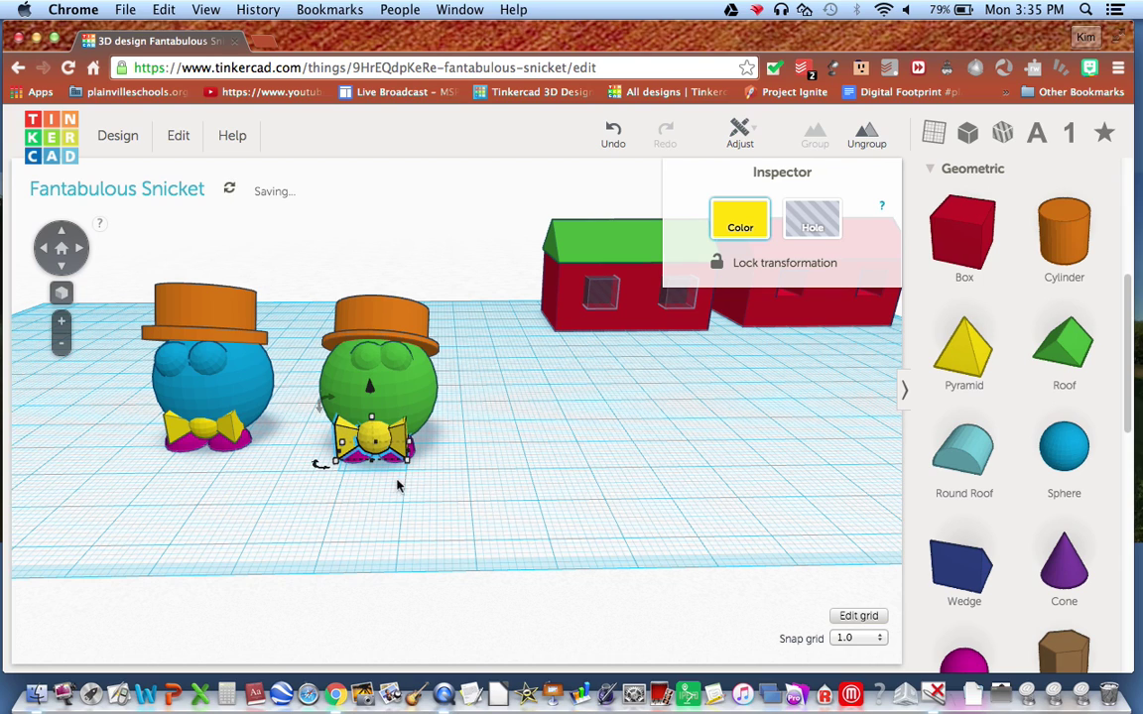
# - Shrink the bow tie a little more and adjust its position so that it is centred between the green character's feet
pyautogui.moveTo(408, 462); pyautogui.dragTo(392, 458)
pyautogui.press('Right')
pyautogui.press('Right')
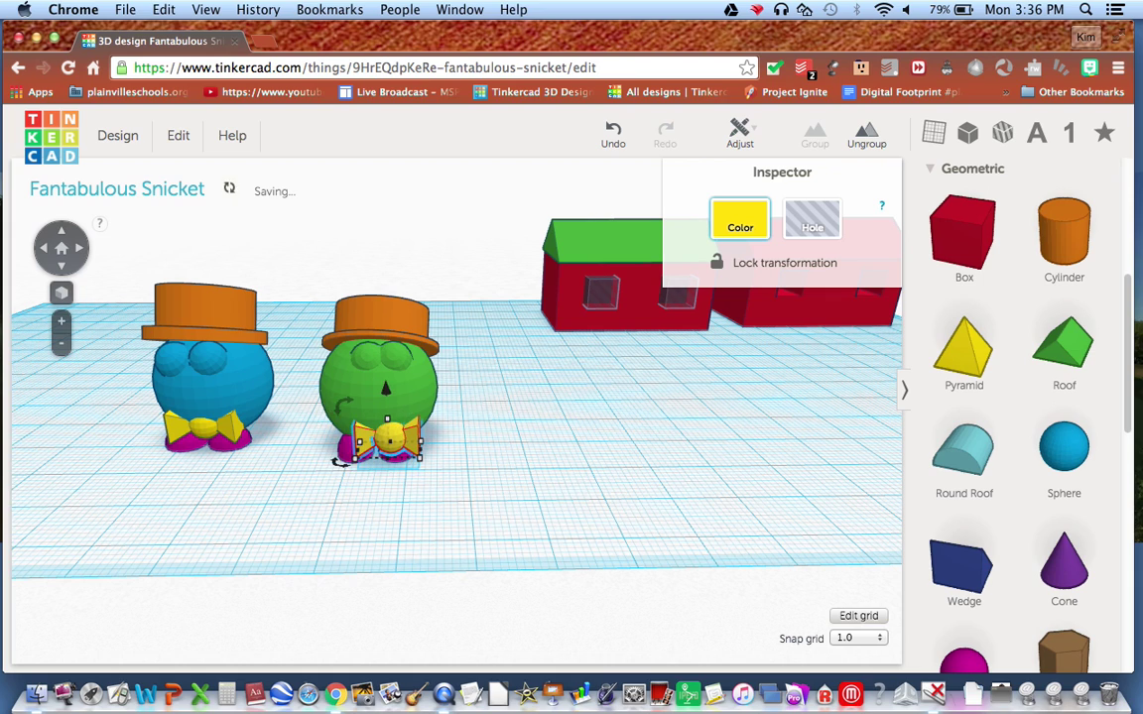
pyautogui.press('Left')
pyautogui.moveTo(375, 395); pyautogui.dragTo(372, 392)
pyautogui.click(472, 389)
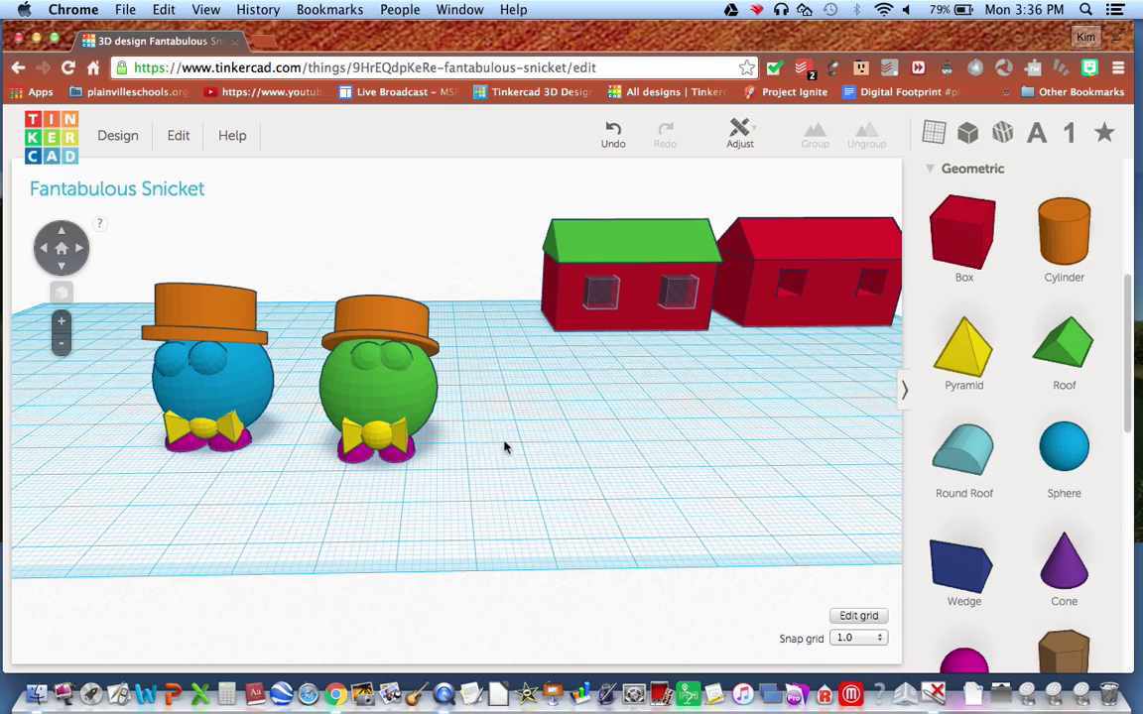
# - Add two cylinders beside the green character and turn the second one, placed behind the first, into a hole
pyautogui.moveTo(504, 427); pyautogui.dragTo(443, 461)
pyautogui.moveTo(533, 417); pyautogui.dragTo(573, 422, button='right')
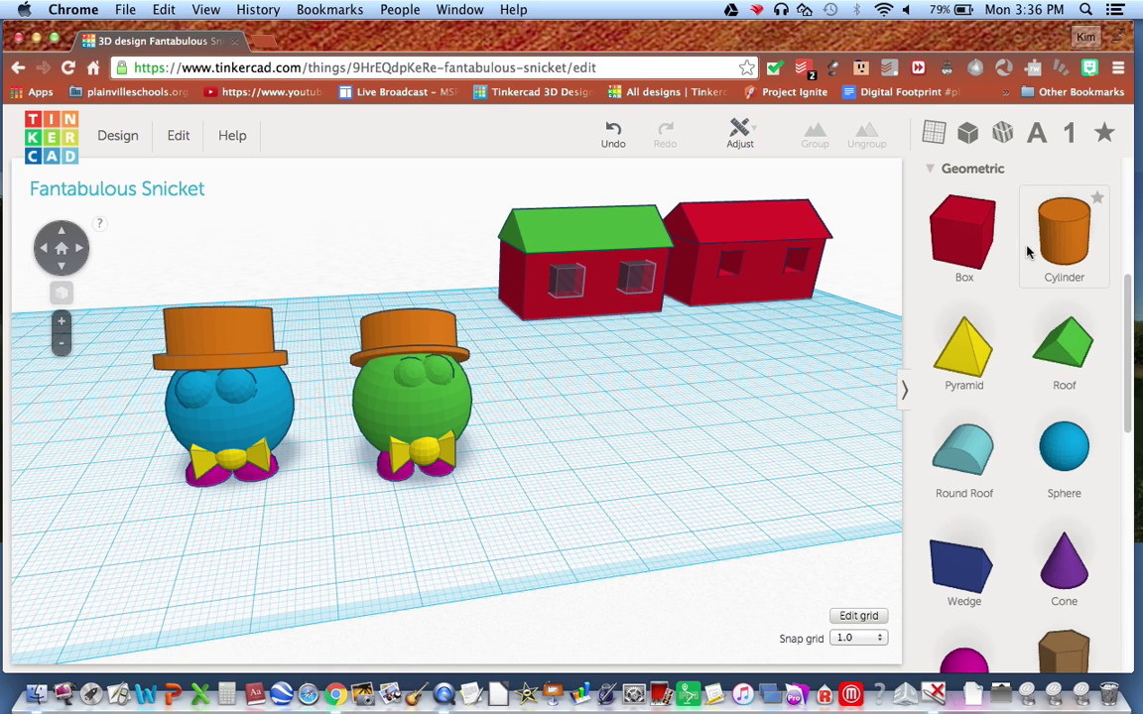
pyautogui.moveTo(1085, 246); pyautogui.dragTo(638, 439)
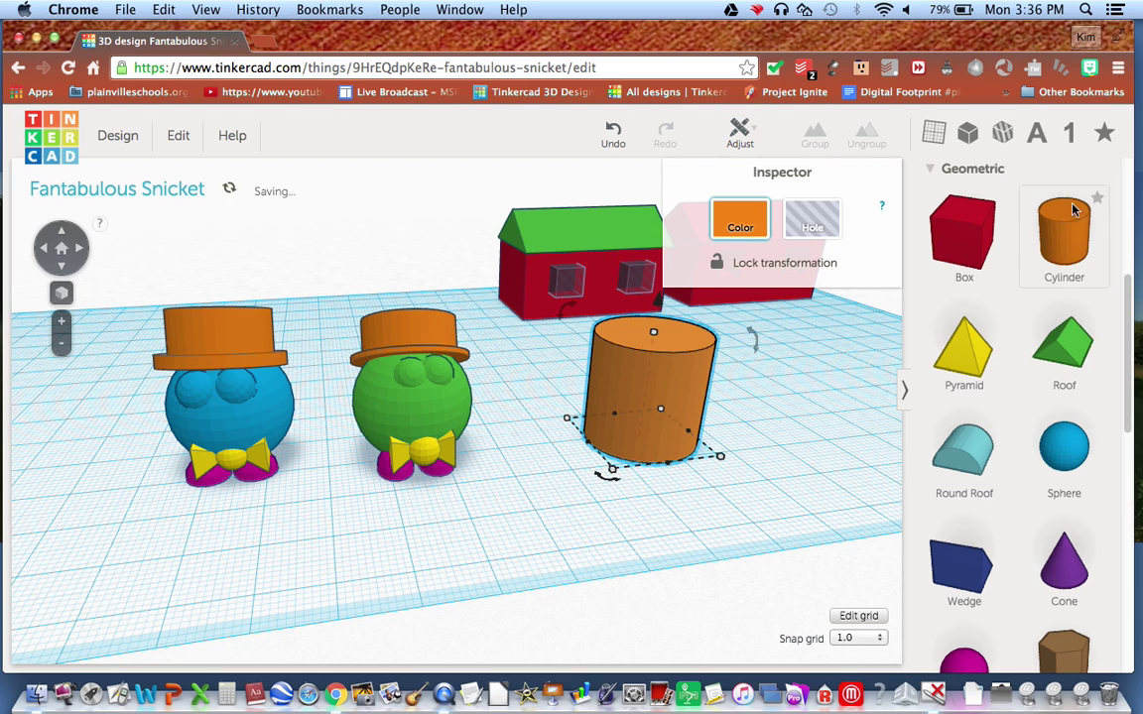
pyautogui.moveTo(1068, 234); pyautogui.dragTo(760, 401)
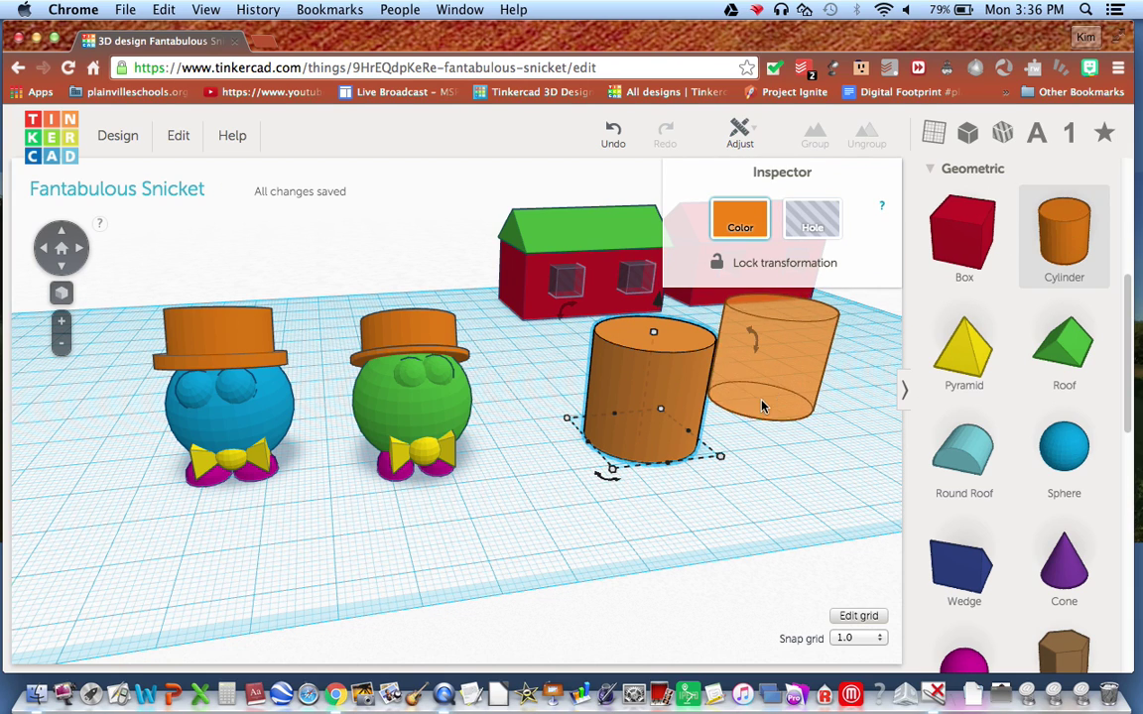
pyautogui.click(810, 224)
pyautogui.moveTo(796, 353); pyautogui.dragTo(777, 349)
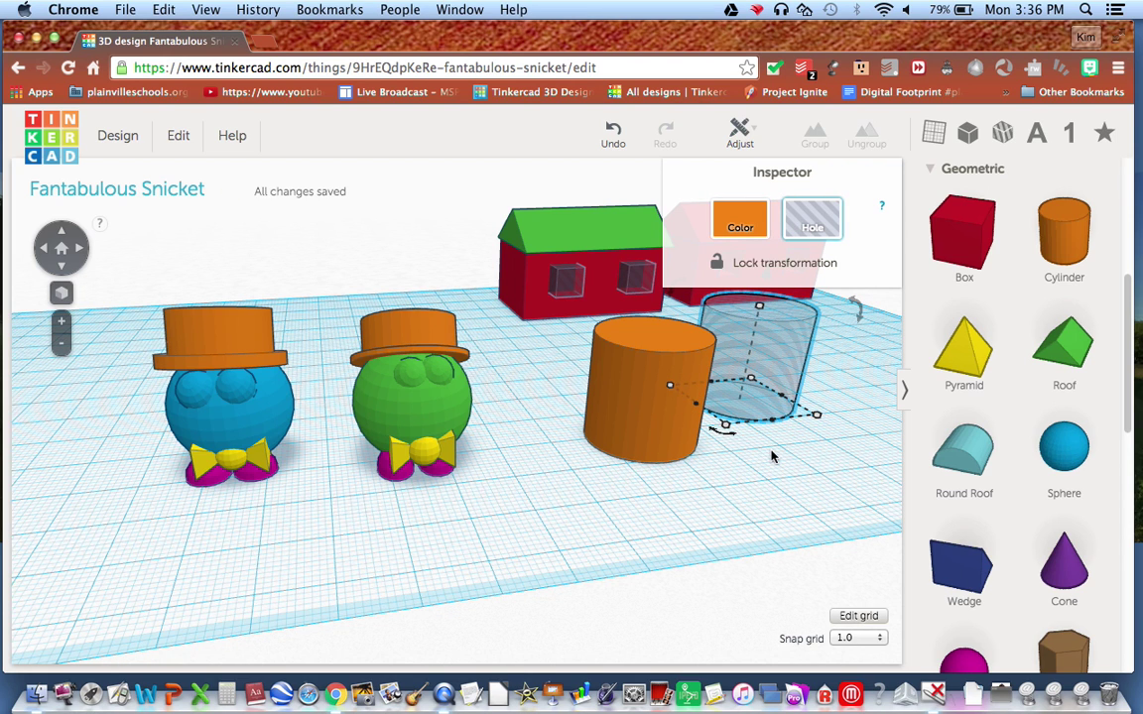
# - Raise the hole cylinder slightly off the workplane and enlarge the base of the orange cylinder
pyautogui.scroll(5, 770, 442)
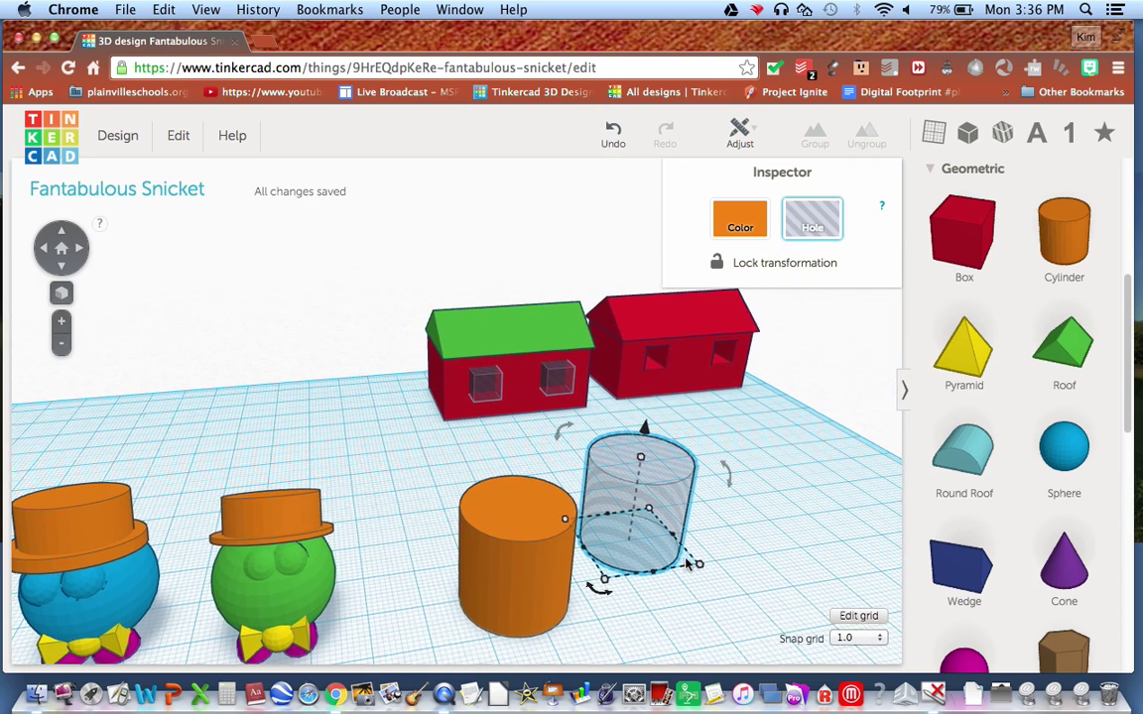
pyautogui.moveTo(646, 433); pyautogui.dragTo(647, 420)
pyautogui.click(511, 561)
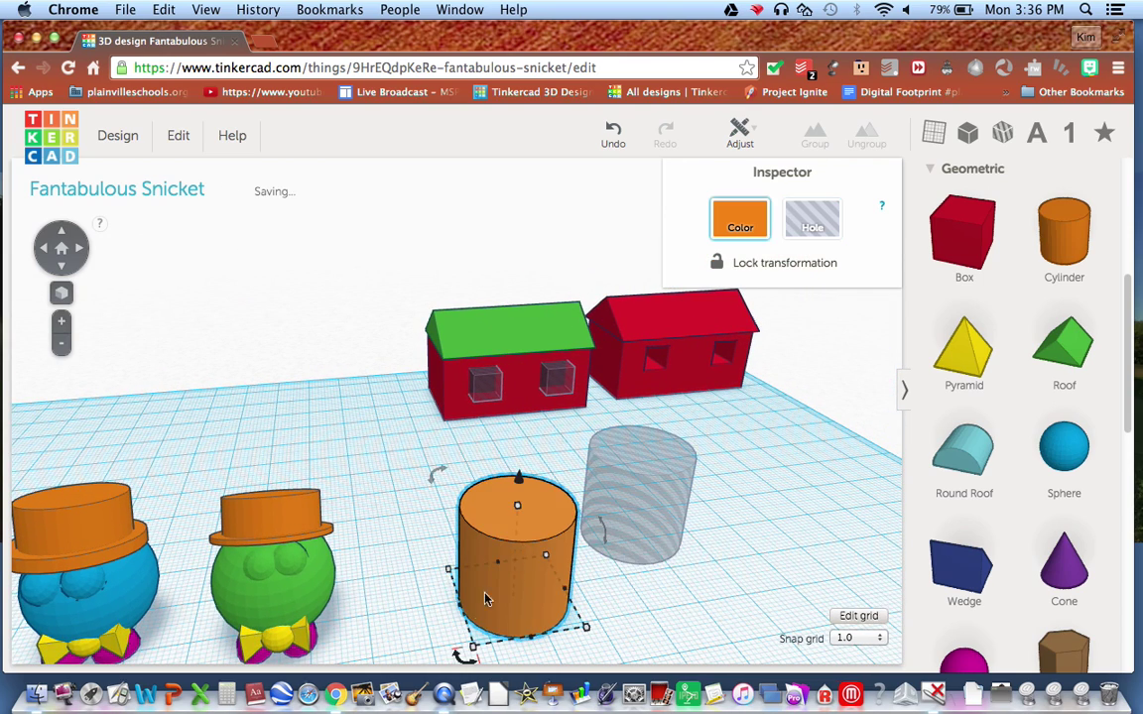
pyautogui.moveTo(473, 650); pyautogui.dragTo(467, 659, button='right')
pyautogui.moveTo(462, 655); pyautogui.dragTo(448, 663)
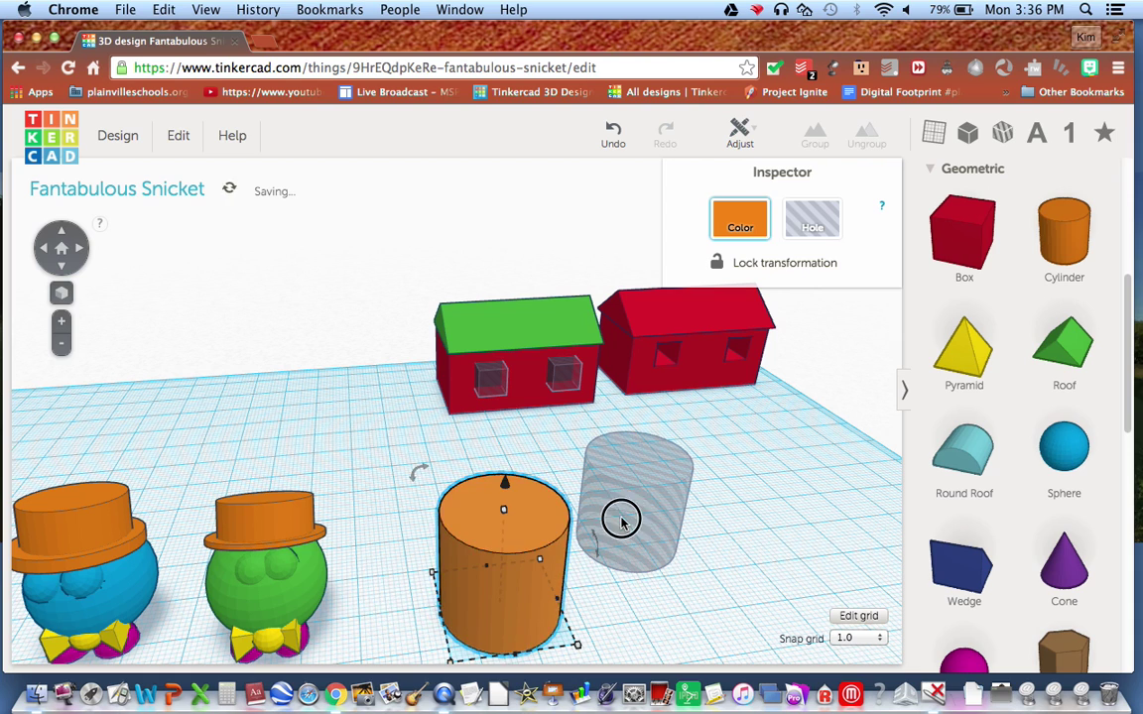
# - Align the orange cylinder and the hole cylinder in both horizontal directions so that the hole sits inside the solid
pyautogui.click(617, 524)
pyautogui.keyDown('shift'); pyautogui.click(501, 554); pyautogui.keyUp('shift')
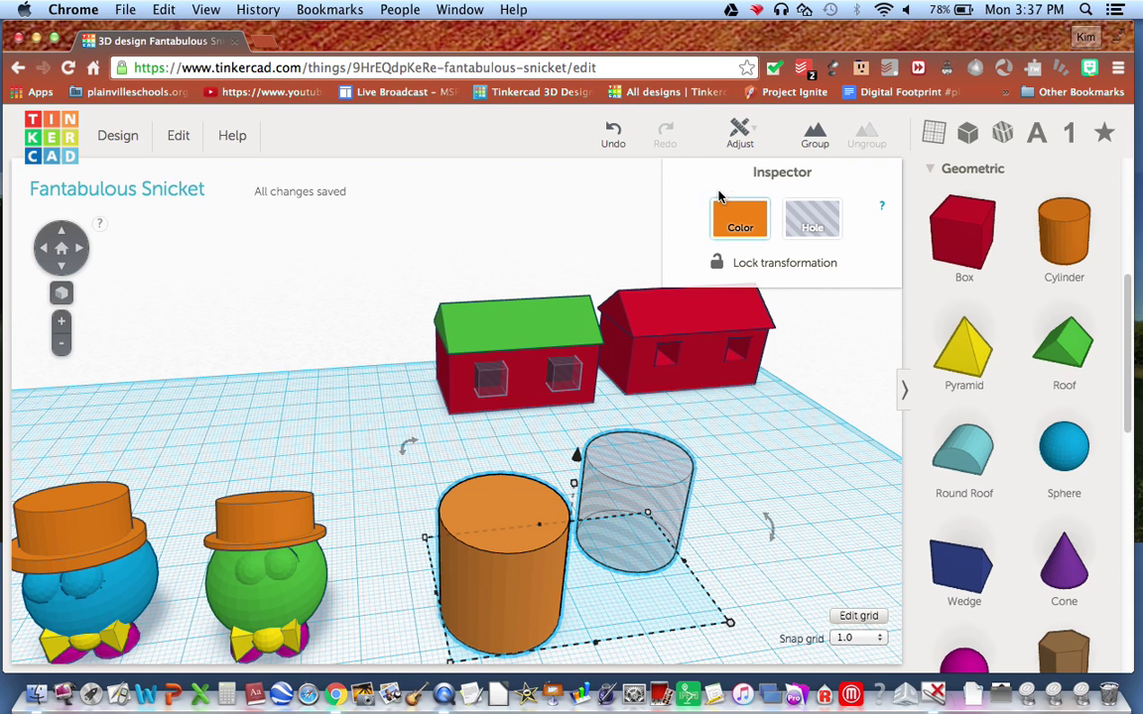
pyautogui.click(739, 134)
pyautogui.click(742, 163)
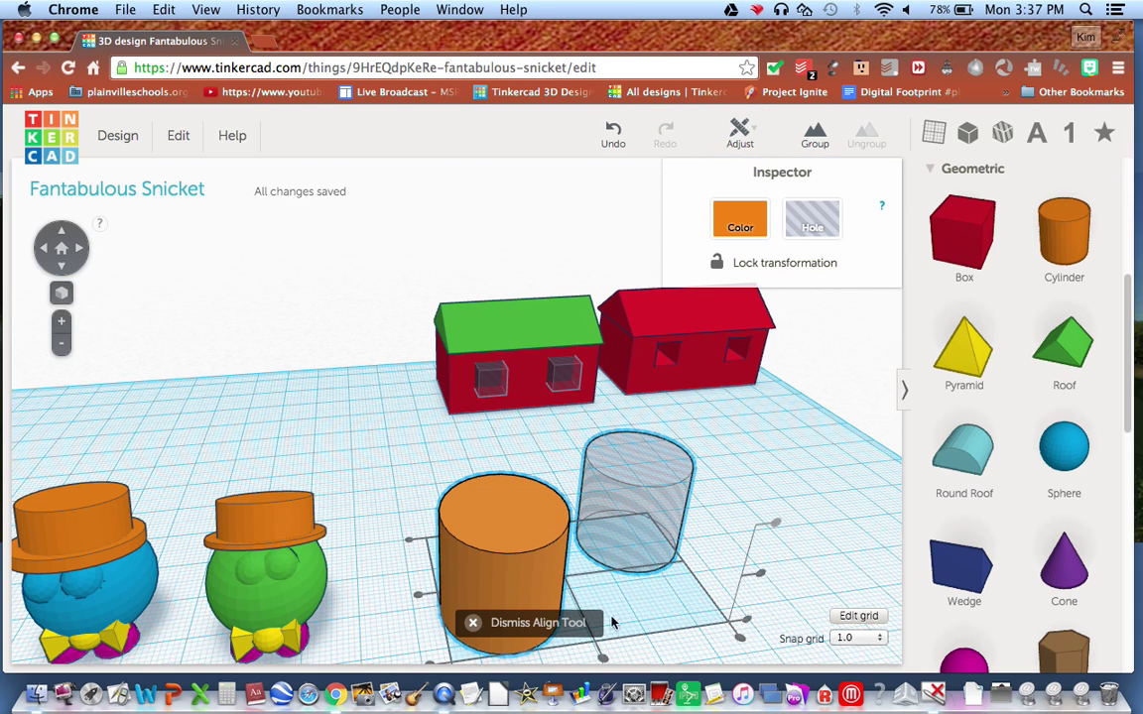
pyautogui.click(511, 595)
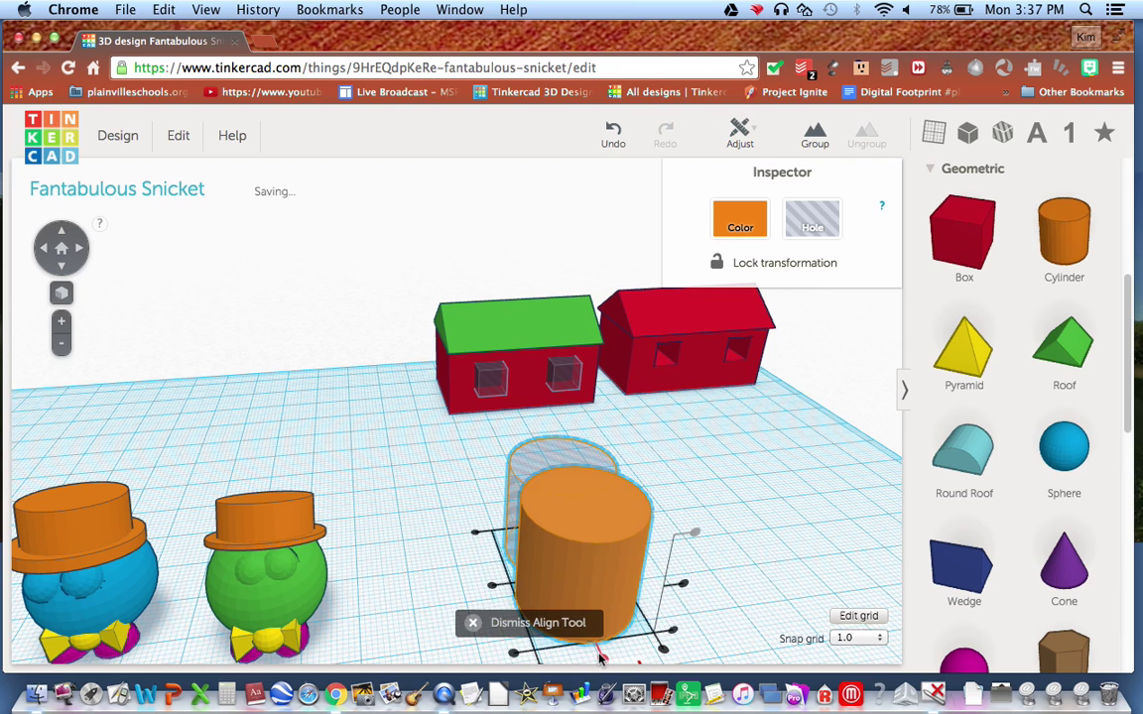
pyautogui.click(493, 586)
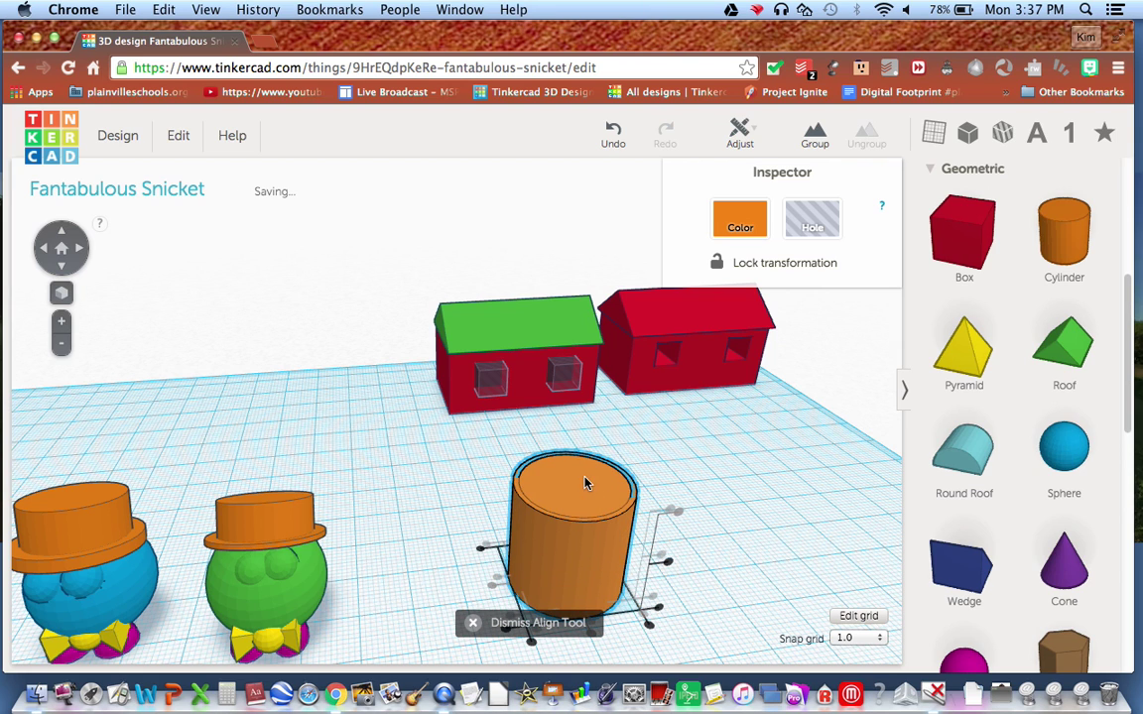
pyautogui.click(649, 623)
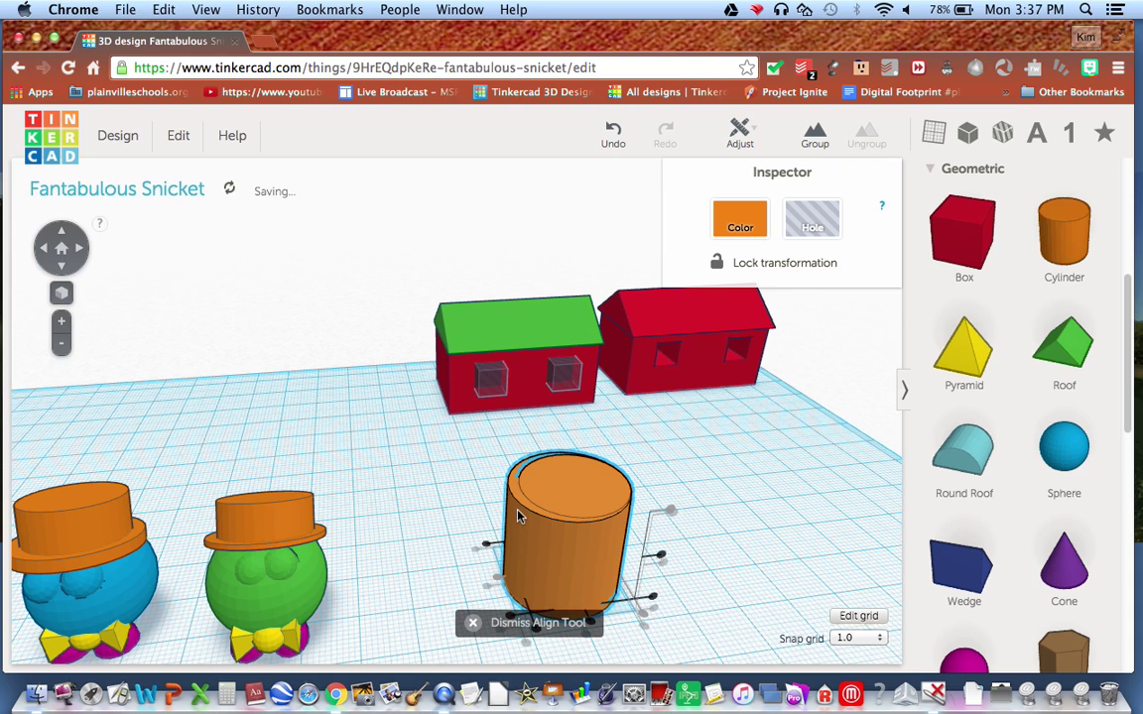
pyautogui.click(498, 583)
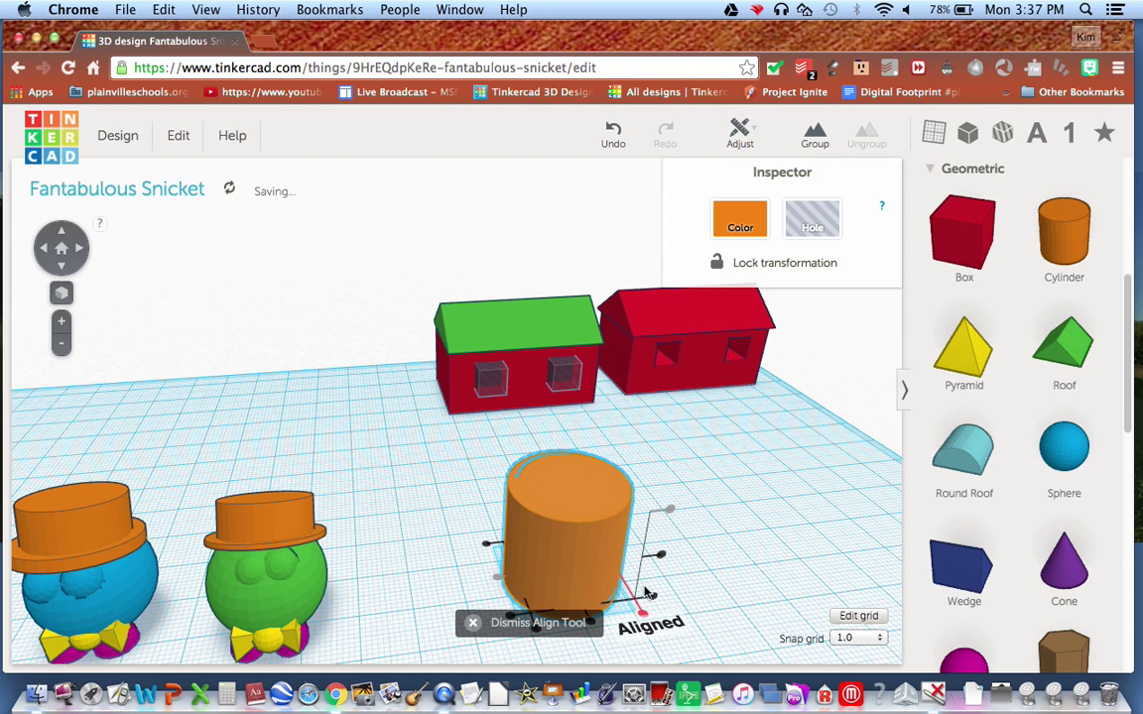
pyautogui.click(593, 621)
pyautogui.click(707, 552)
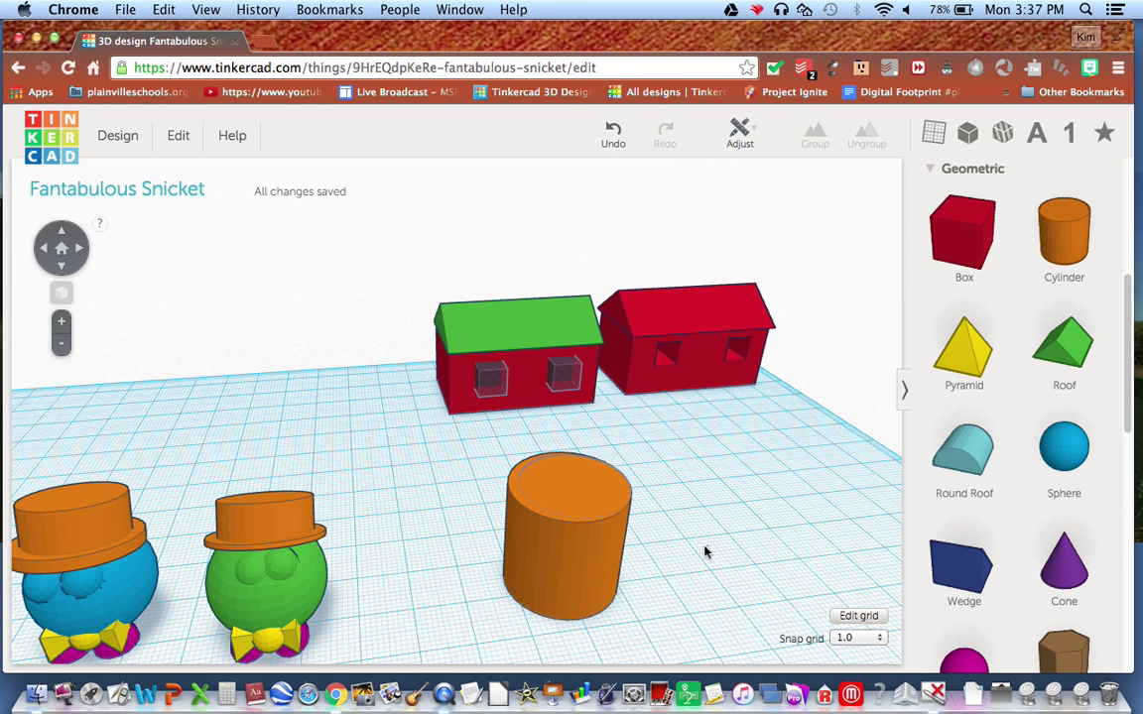
# - Shorten the orange cylinder so that the hole protrudes above it, and realign the two cylinders
pyautogui.click(601, 552)
pyautogui.moveTo(570, 486); pyautogui.dragTo(571, 488)
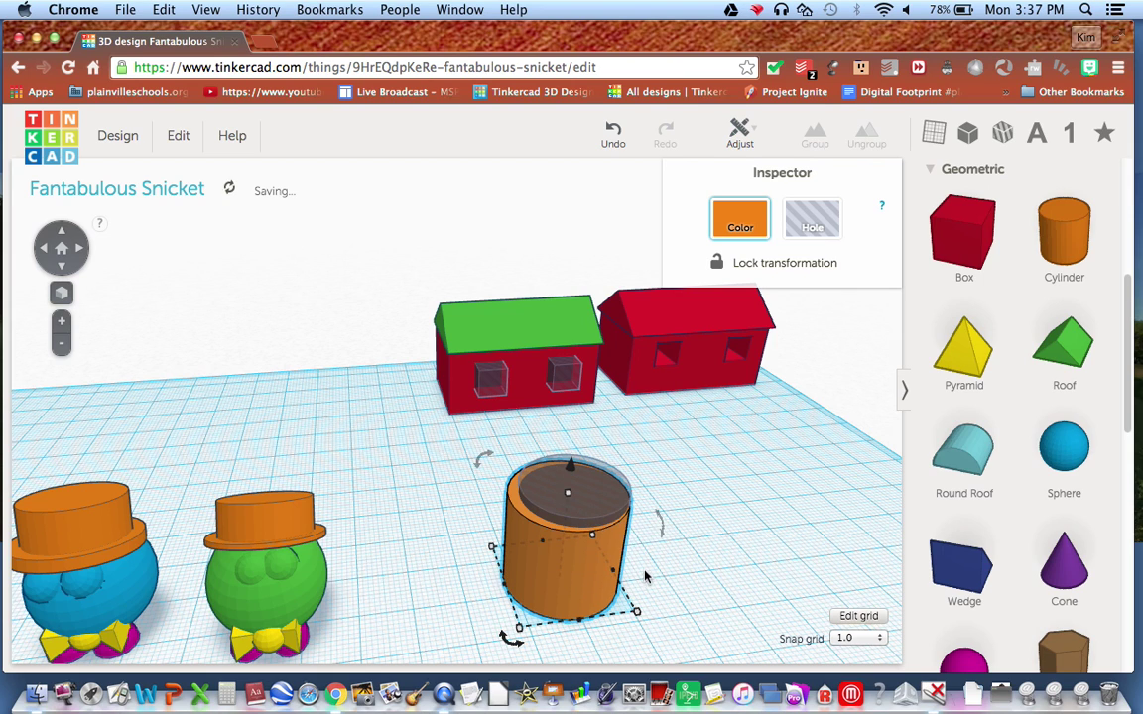
pyautogui.keyDown('shift'); pyautogui.click(593, 500); pyautogui.keyUp('shift')
pyautogui.click(739, 131)
pyautogui.click(742, 97)
pyautogui.click(489, 589)
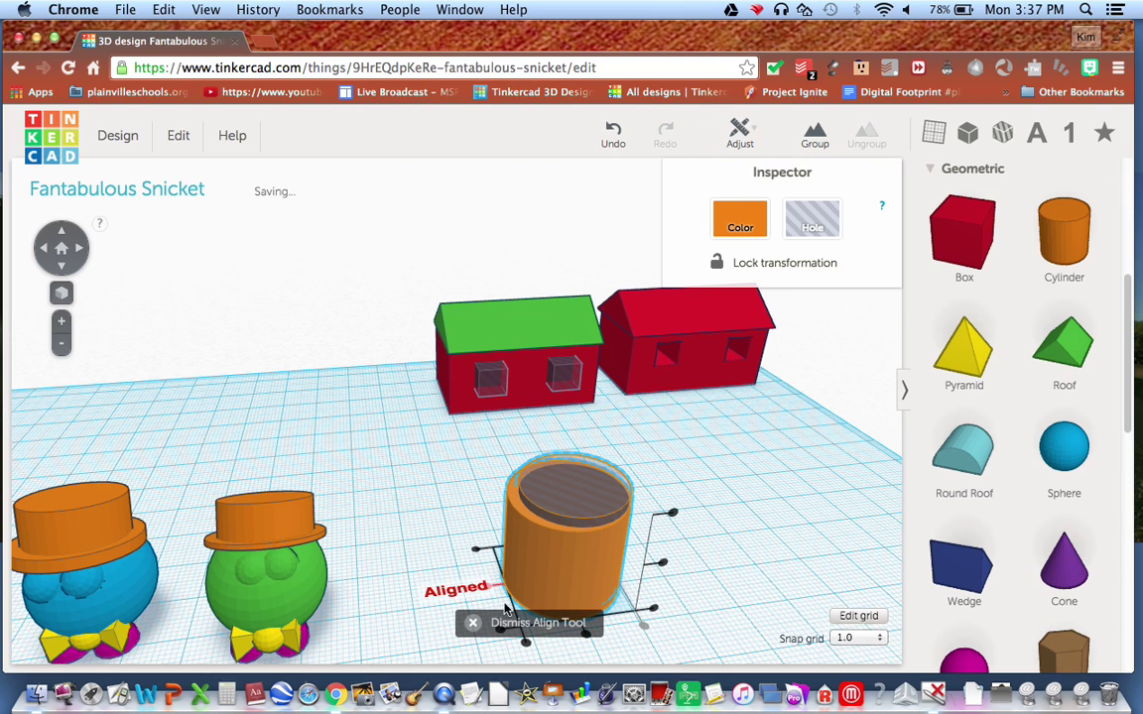
pyautogui.click(585, 630)
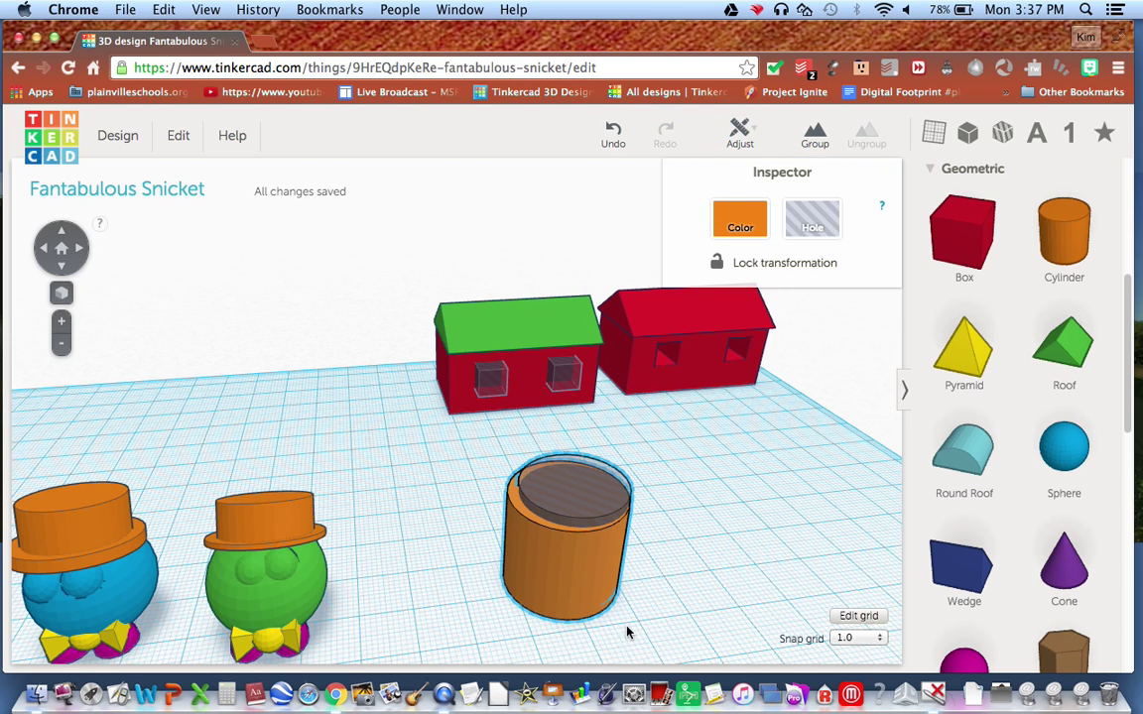
# - Centre the hole sideways within the orange cylinder using the Align tool so that the wall is even
pyautogui.moveTo(668, 526); pyautogui.dragTo(597, 439, button='middle')
pyautogui.click(454, 408)
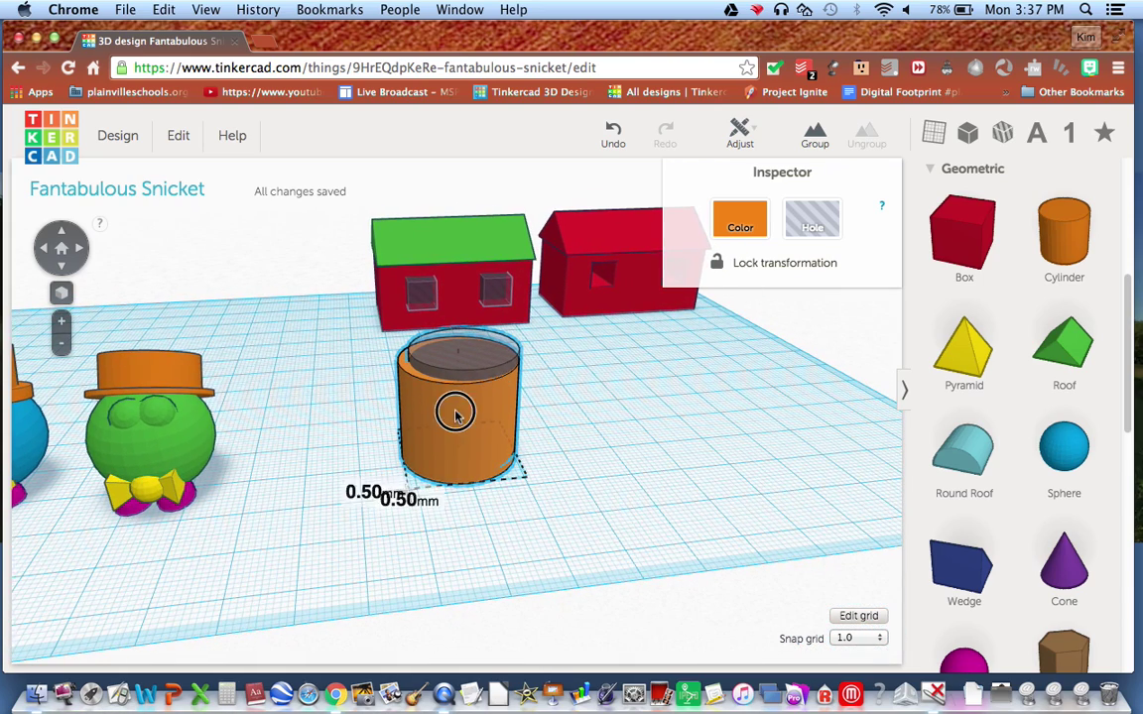
pyautogui.keyDown('shift'); pyautogui.click(487, 363); pyautogui.keyUp('shift')
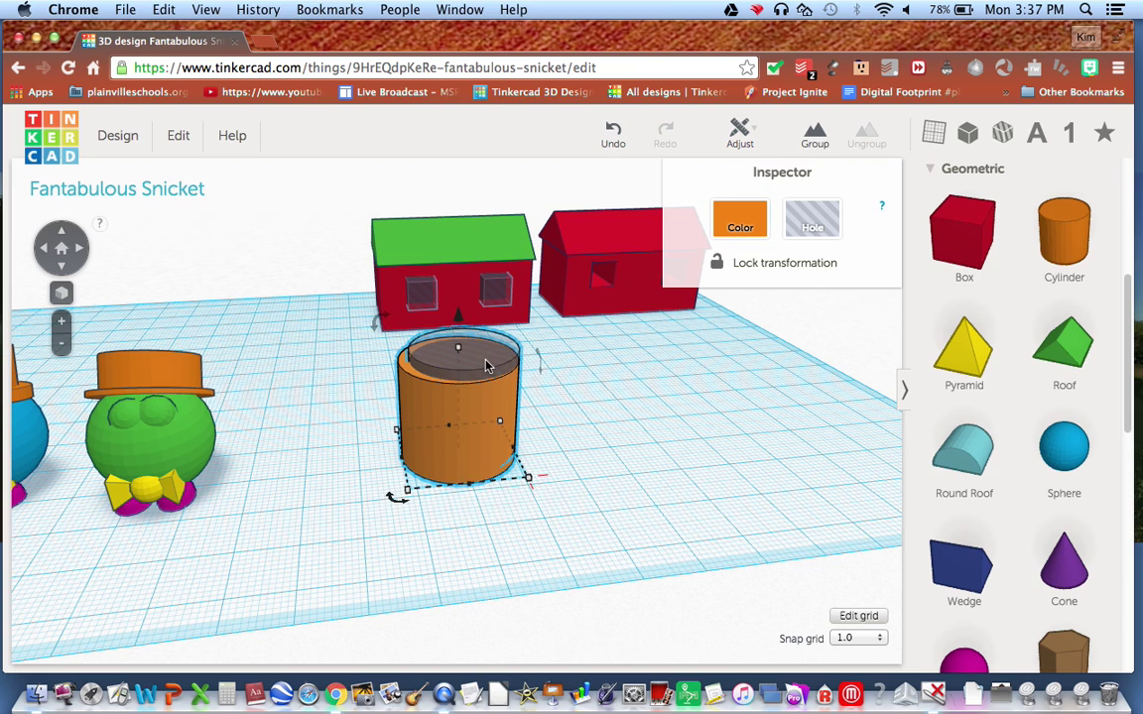
pyautogui.click(739, 132)
pyautogui.click(749, 169)
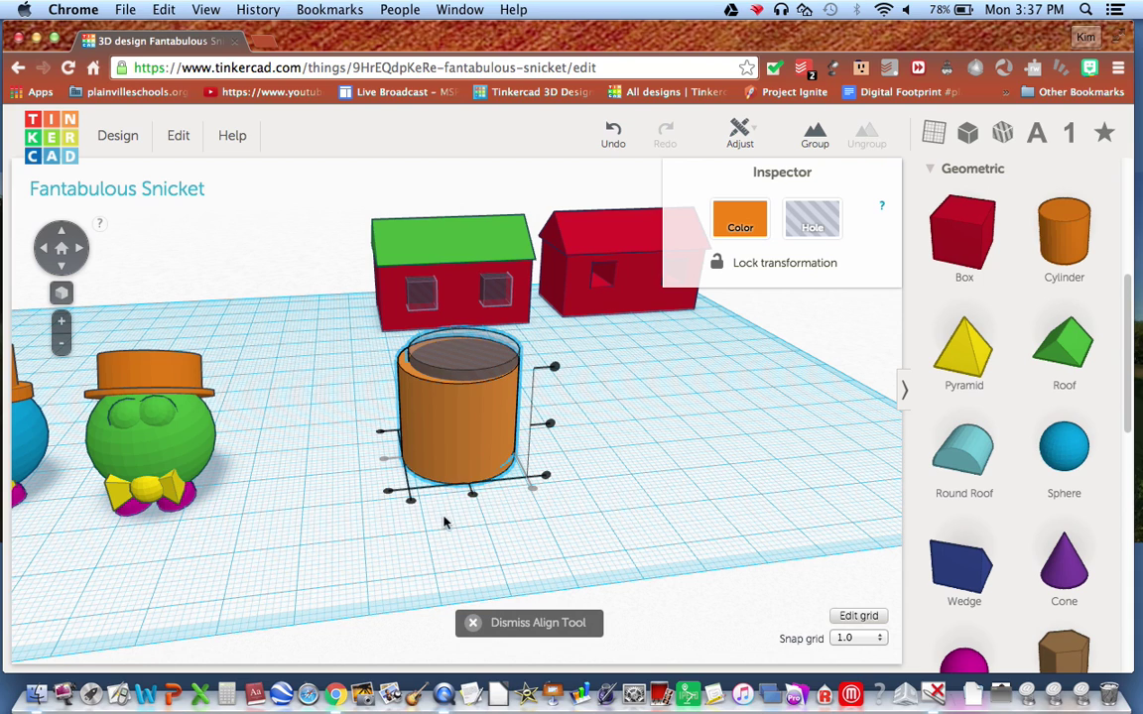
pyautogui.click(472, 494)
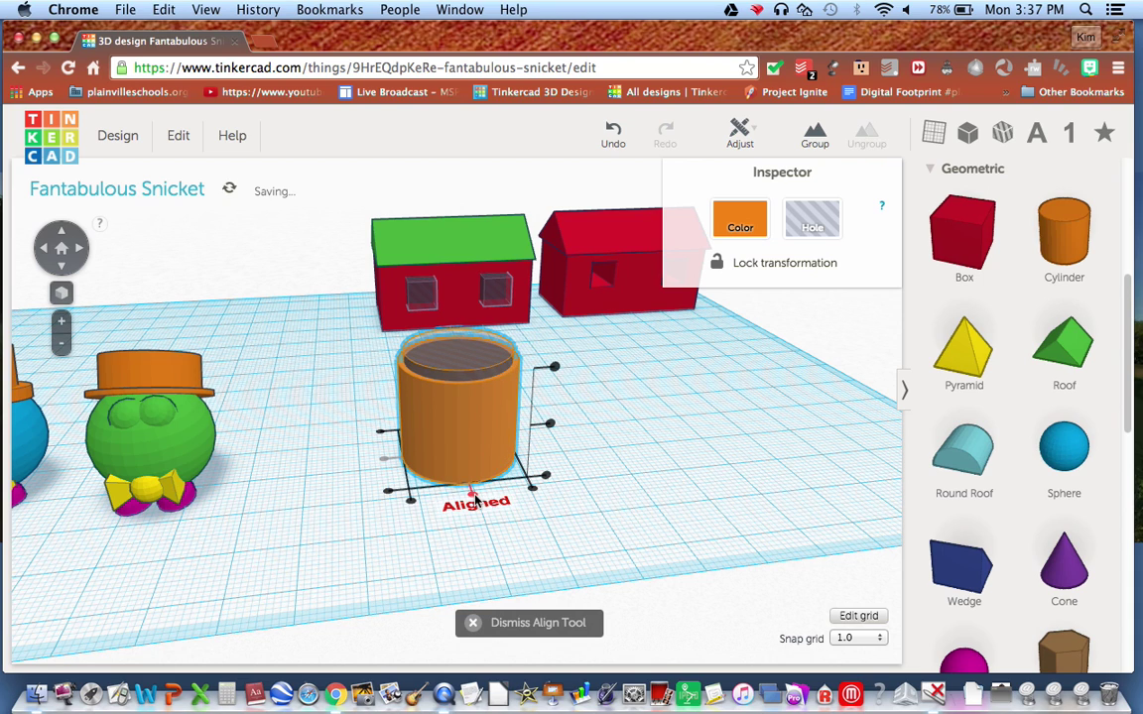
pyautogui.click(513, 539)
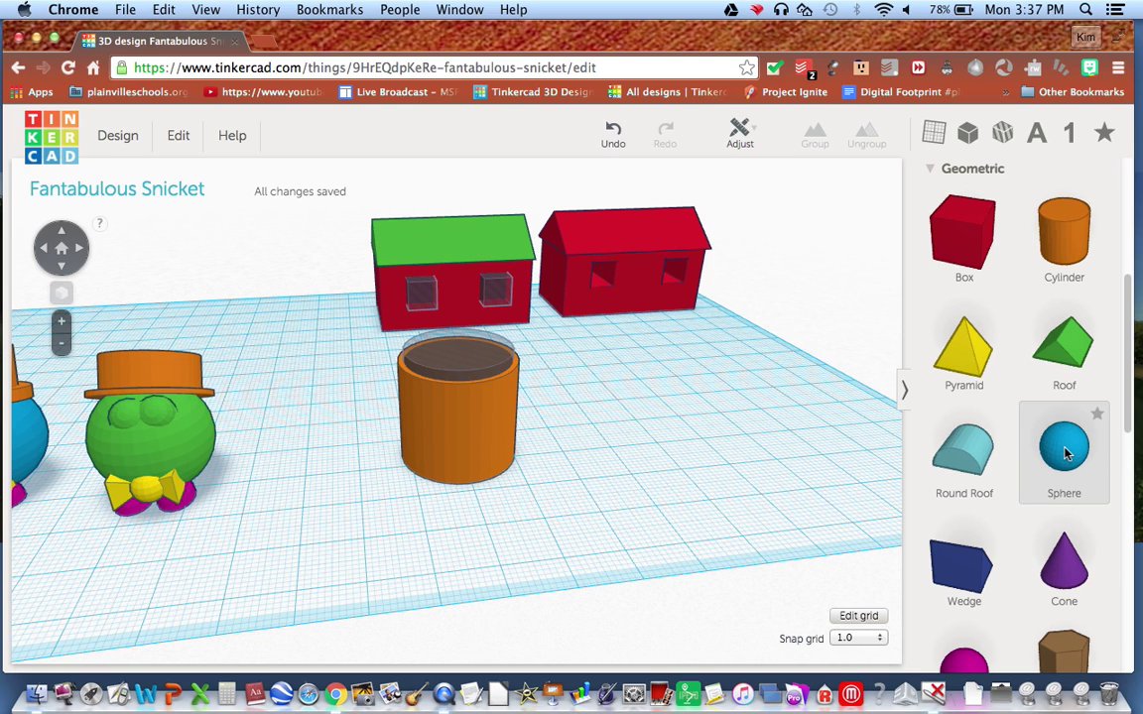
# - Place a workplane on the orange cylinder's front and add a sphere there, shrunk to eye size and sunk 5 mm into the surface
pyautogui.moveTo(962, 452); pyautogui.dragTo(472, 414)
pyautogui.moveTo(1058, 437); pyautogui.dragTo(465, 425)
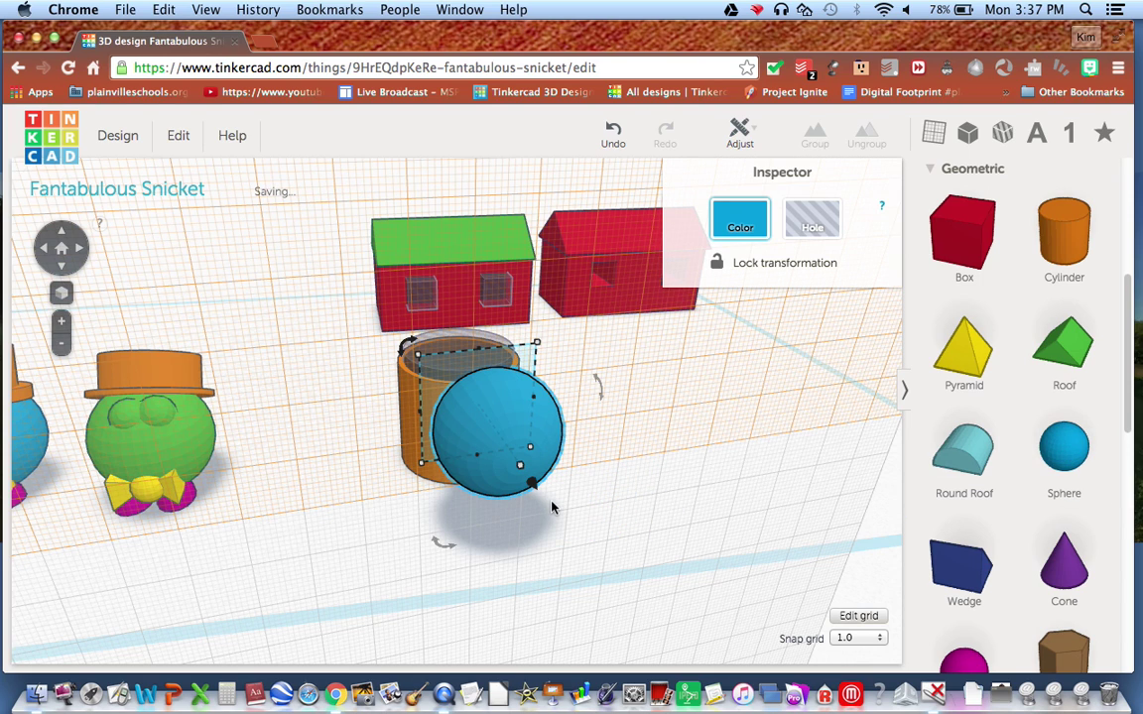
pyautogui.moveTo(537, 346); pyautogui.dragTo(508, 425)
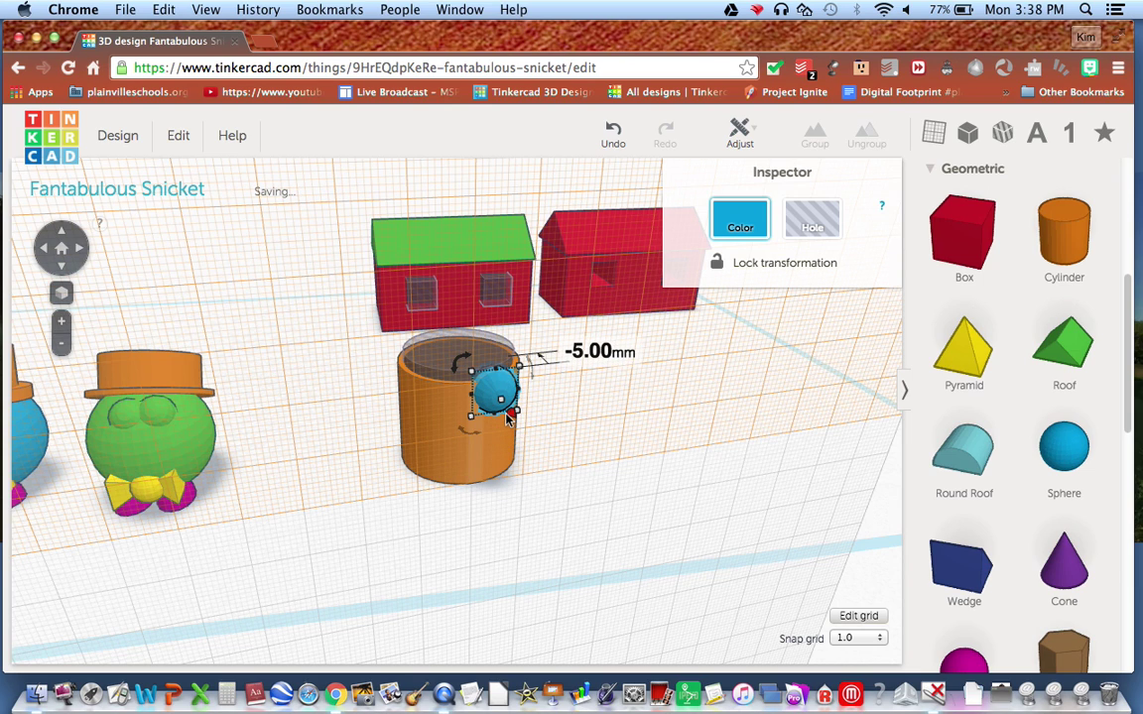
# - Duplicate the small blue sphere and position the copy beside the first one as the second eye
pyautogui.press('Right')
pyautogui.press('Right')
pyautogui.press('Right')
pyautogui.press('Right')
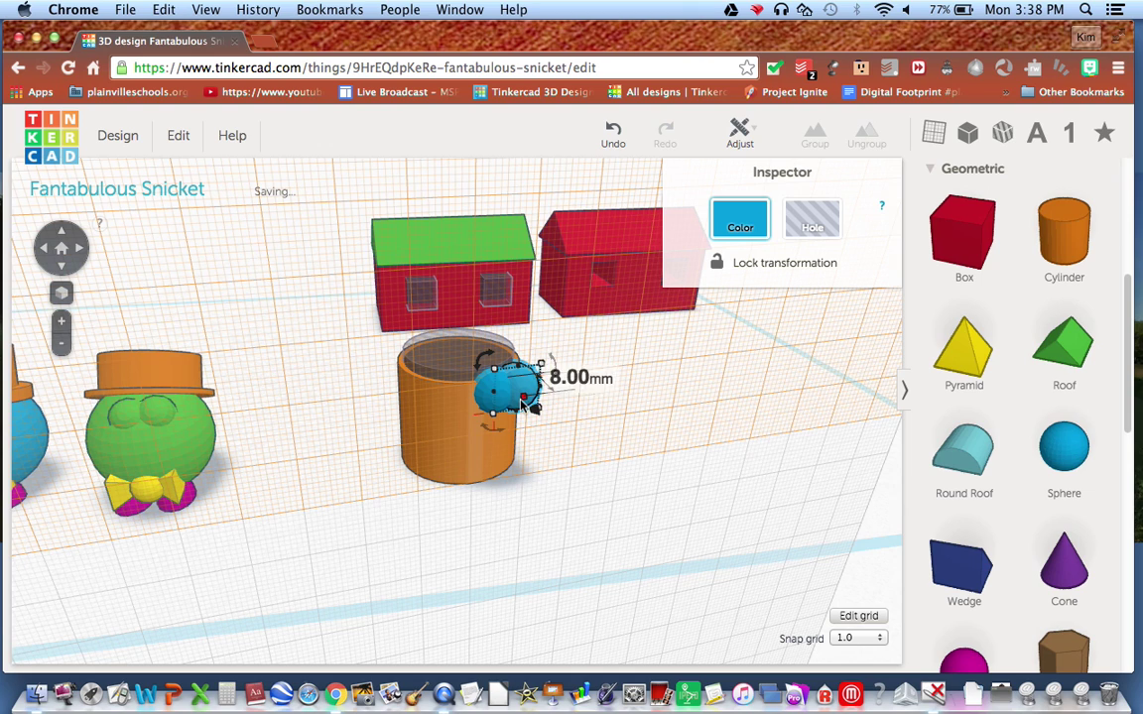
pyautogui.moveTo(524, 387); pyautogui.dragTo(470, 390)
pyautogui.click(541, 456)
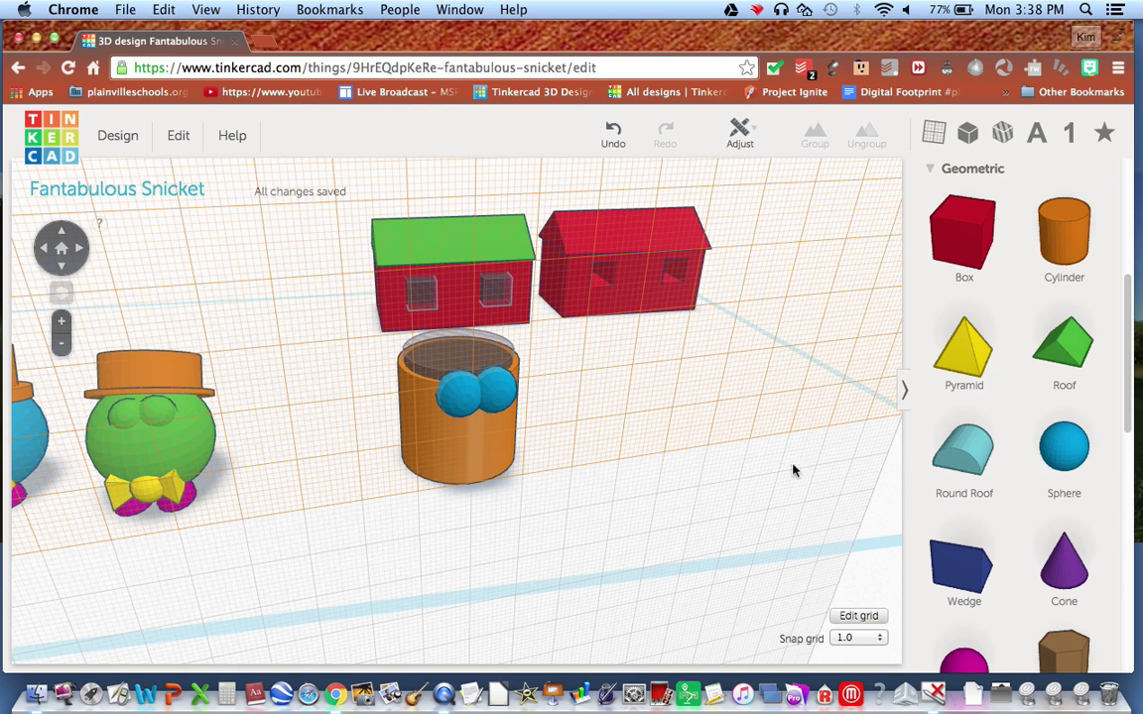
# - Add an Extrusion shape from the Tinkercad shape generators below the eyes and reshape its circular profile into a smile-shaped crescent
pyautogui.click(933, 171)
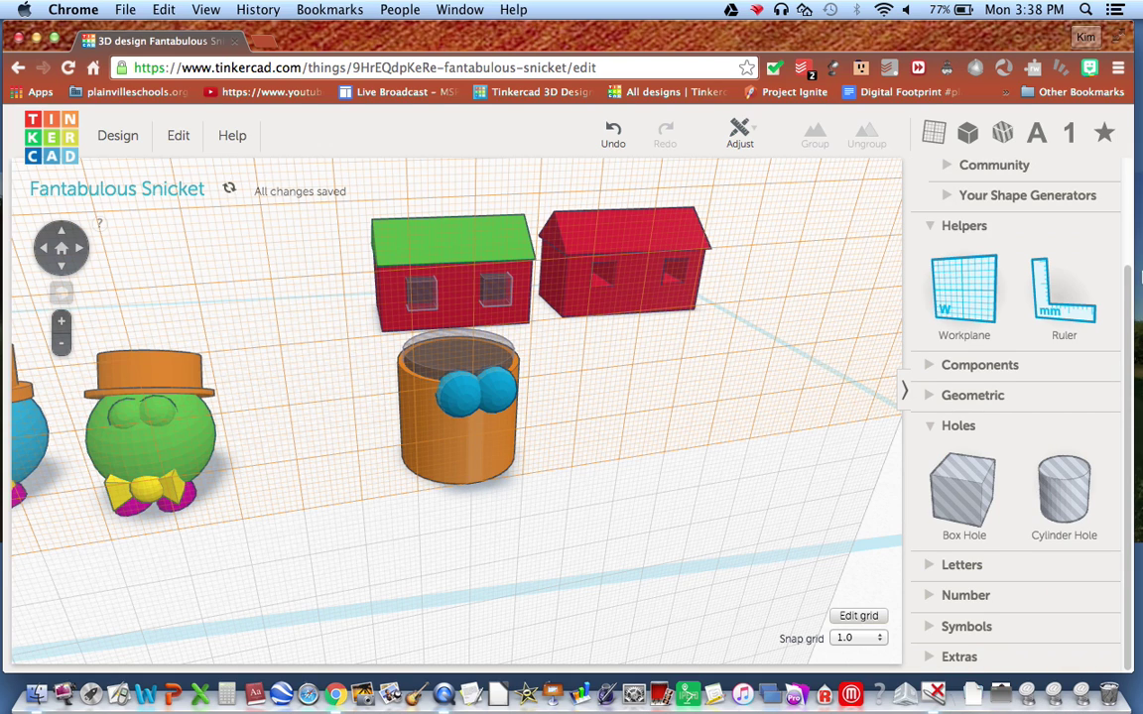
pyautogui.click(932, 227)
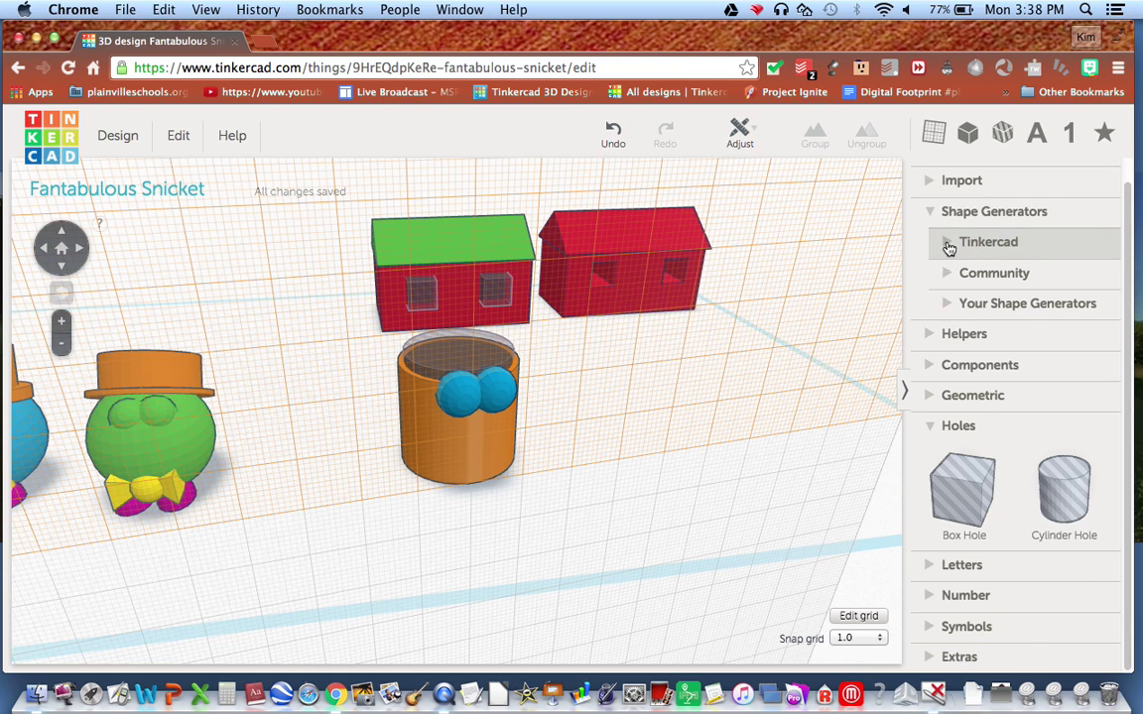
pyautogui.click(950, 246)
pyautogui.moveTo(967, 555); pyautogui.dragTo(480, 460)
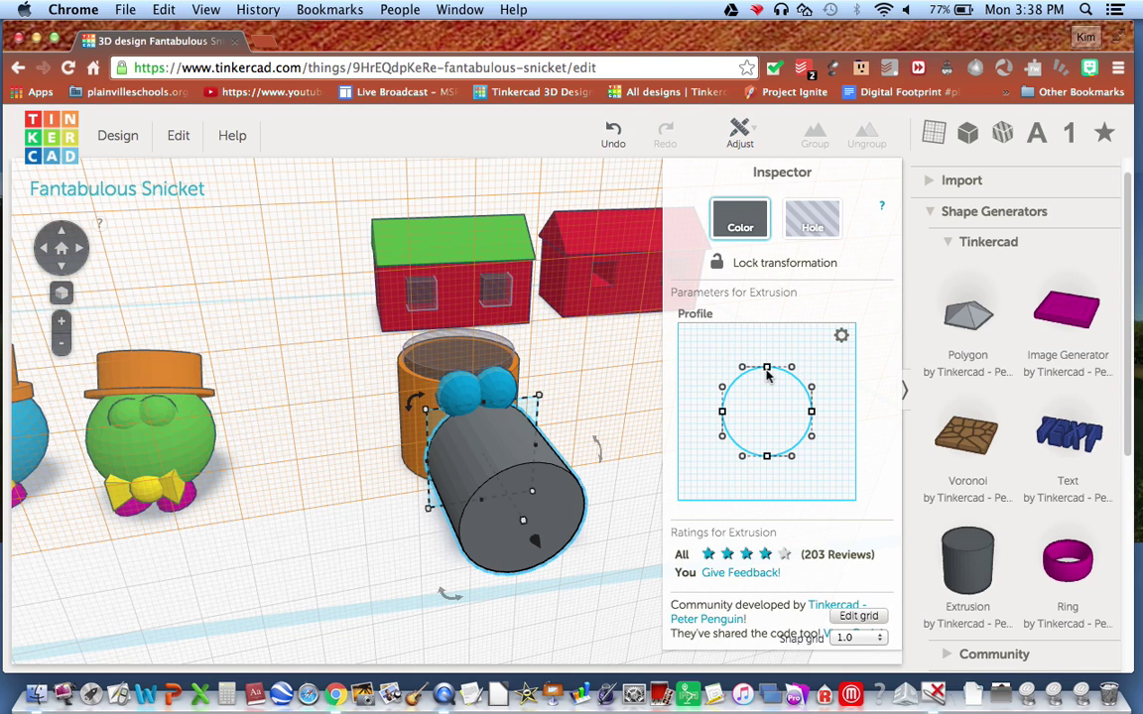
pyautogui.moveTo(768, 374); pyautogui.dragTo(768, 439)
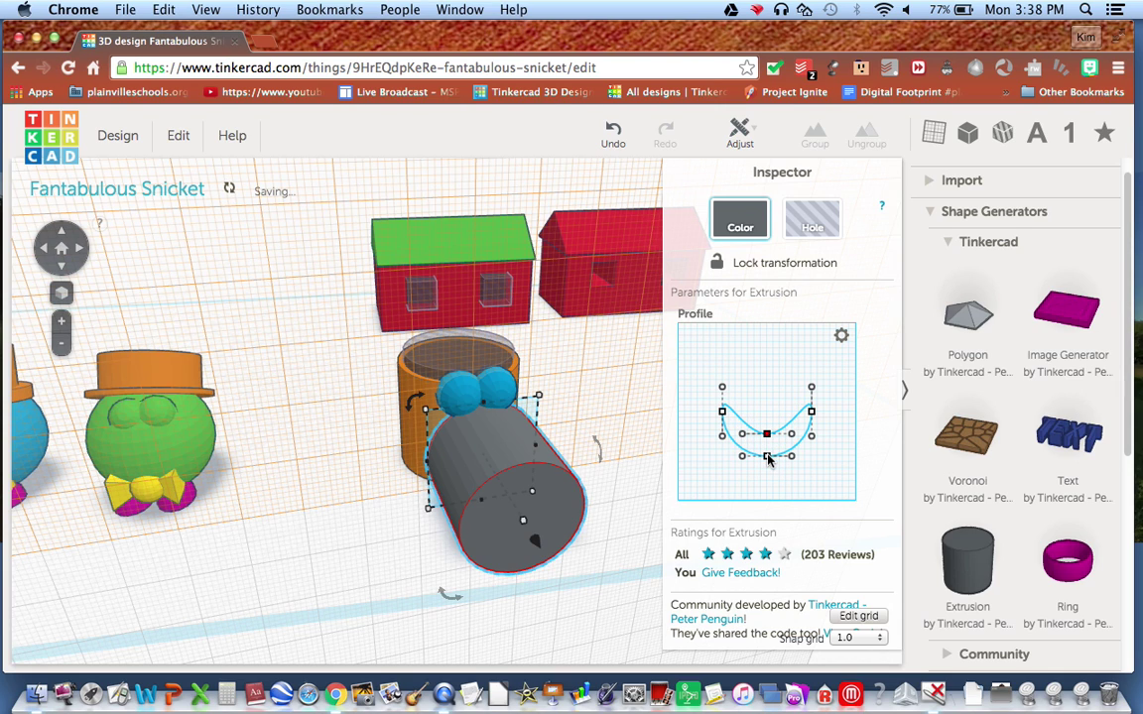
pyautogui.click(767, 457)
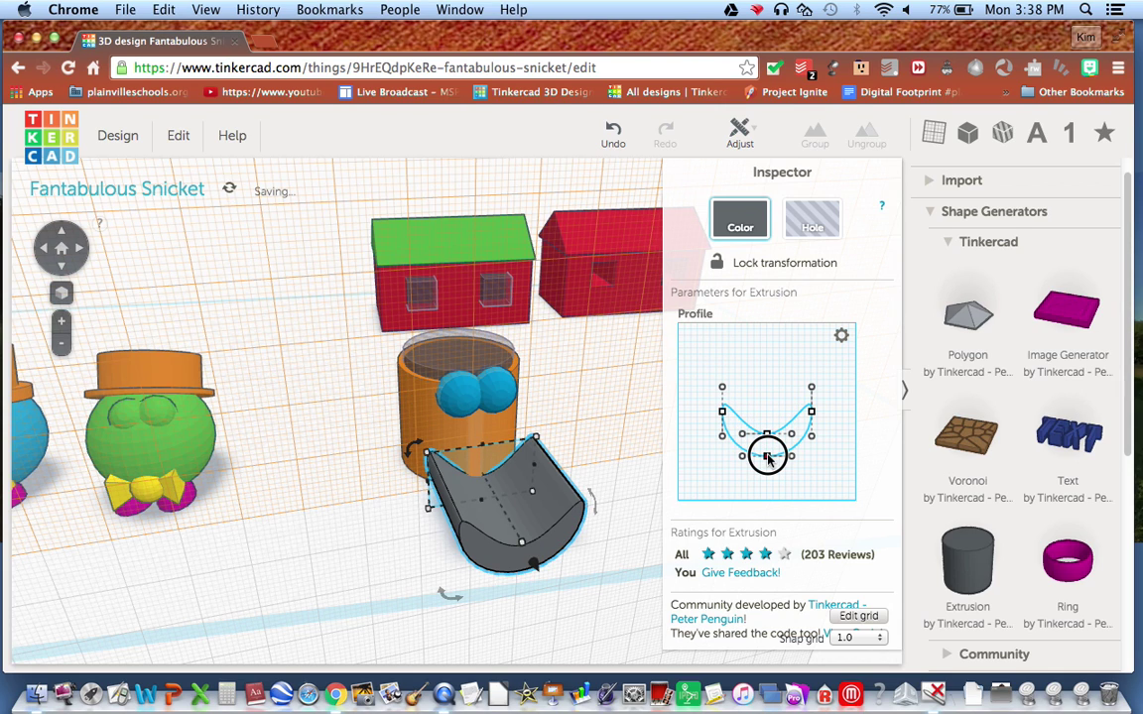
# - Reduce the smile's extrusion depth to a thin slab and nudge it against the front of the orange cylinder
pyautogui.click(523, 545)
pyautogui.moveTo(523, 545); pyautogui.dragTo(497, 495)
pyautogui.hotkey('ctrl', 'Up')
pyautogui.hotkey('ctrl', 'Up')
pyautogui.hotkey('ctrl', 'Up')
pyautogui.hotkey('ctrl', 'Up')
pyautogui.hotkey('ctrl', 'Up')
pyautogui.hotkey('ctrl', 'Up')
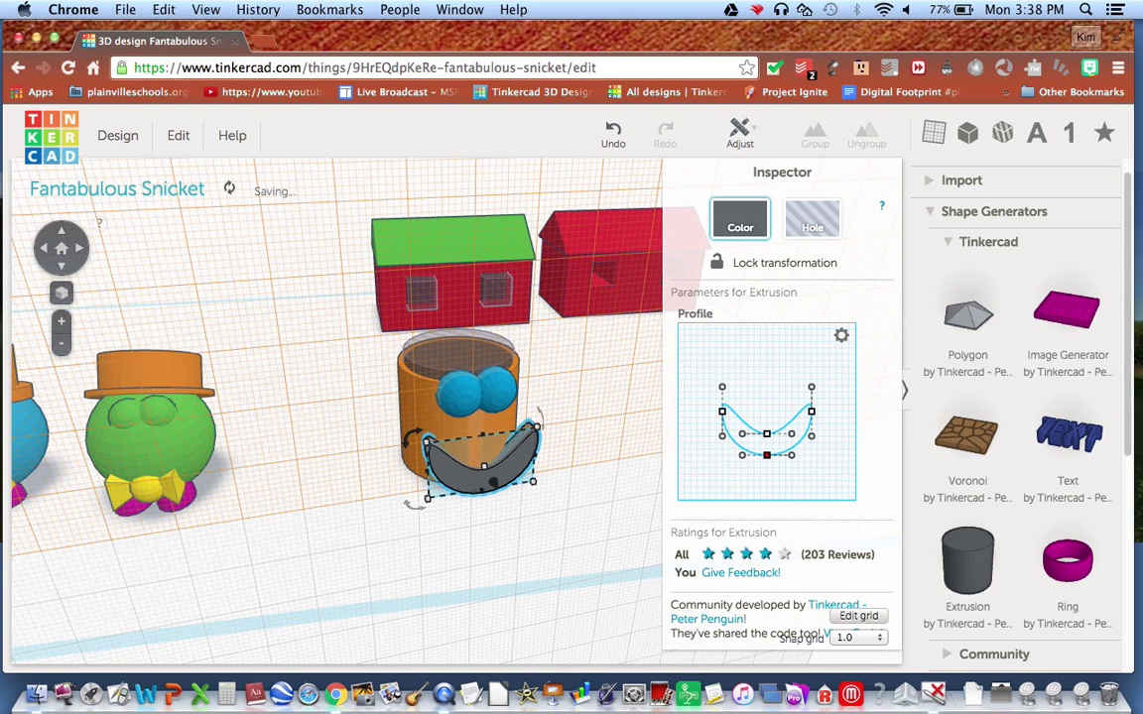
# - Narrow the smile's profile by moving its corner points and lower curve inward so that it fits the cylinder's front
pyautogui.moveTo(723, 415); pyautogui.dragTo(736, 425)
pyautogui.moveTo(813, 416); pyautogui.dragTo(787, 453)
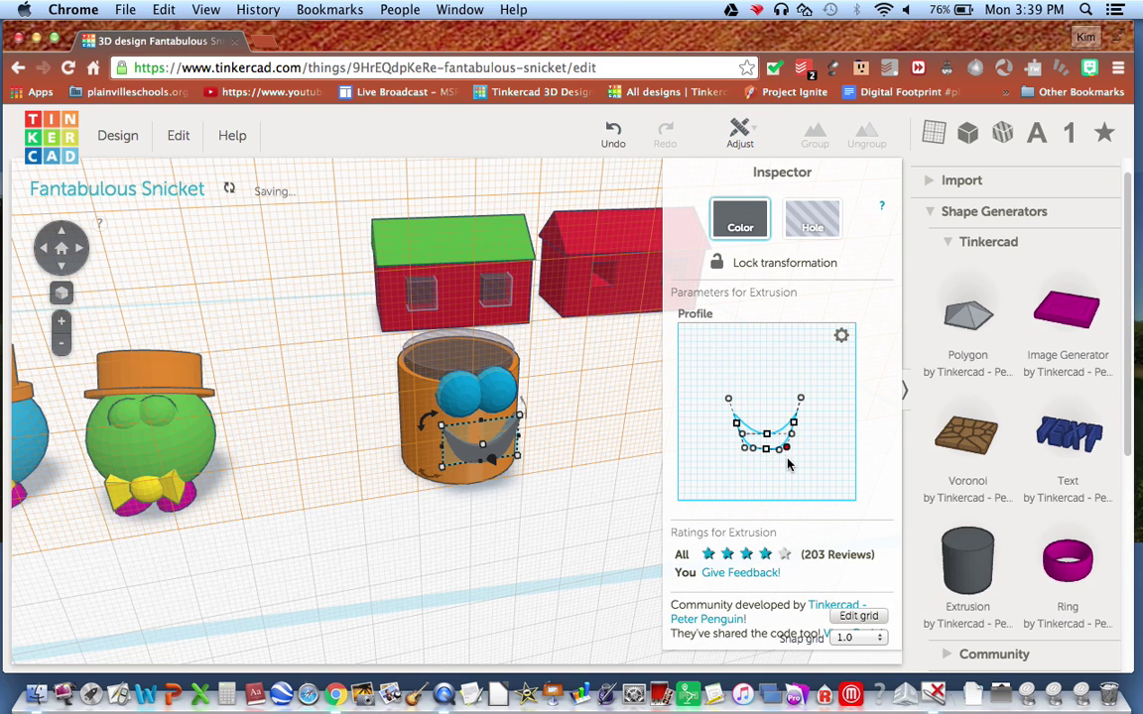
pyautogui.click(458, 515)
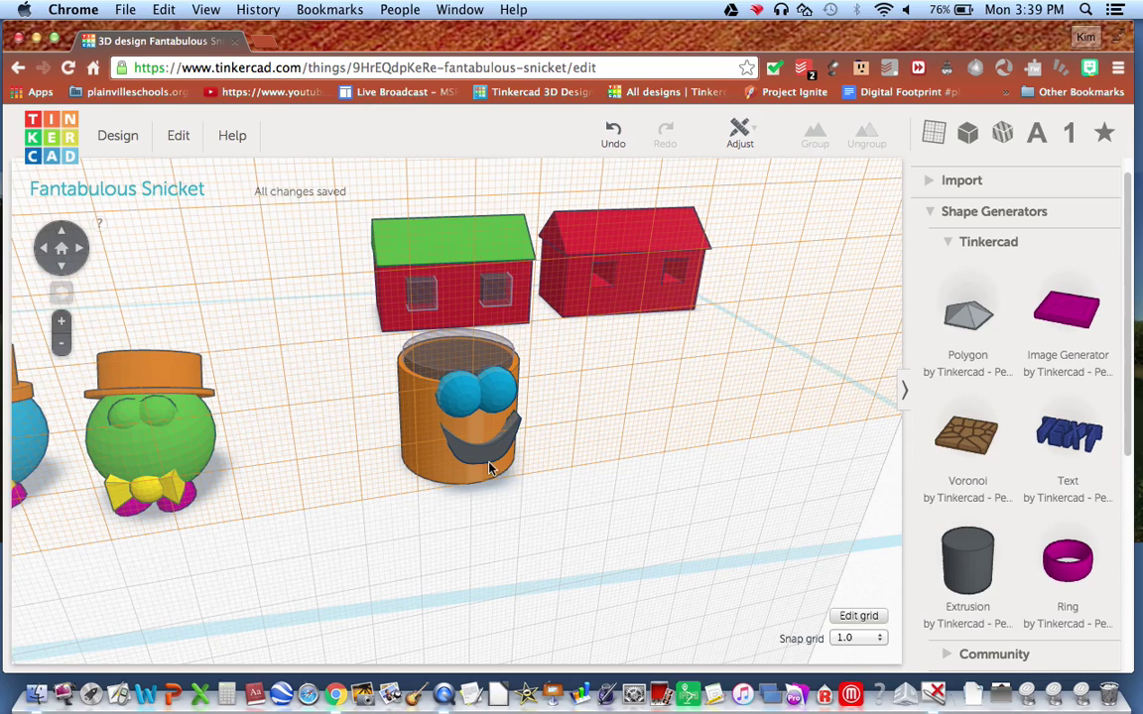
# - Group the orange cylinder, the hole cylinder, both eyes and the smile into one hollow shape
pyautogui.moveTo(507, 471); pyautogui.dragTo(415, 522, button='right')
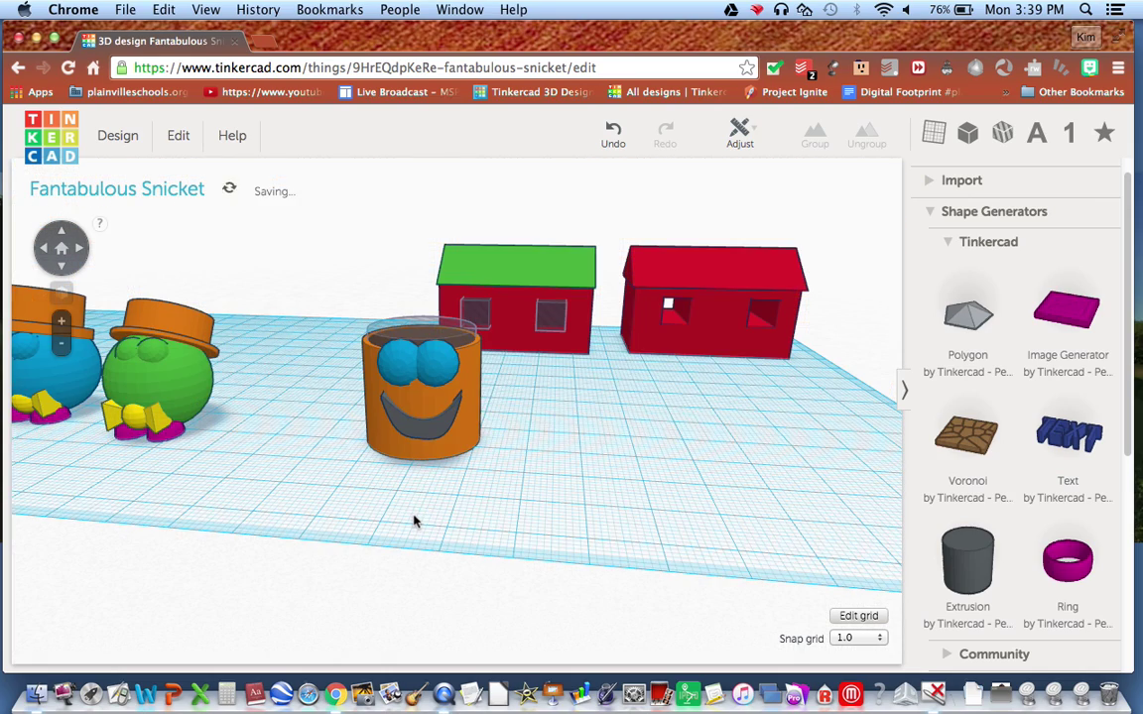
pyautogui.moveTo(516, 420); pyautogui.dragTo(514, 349, button='right')
pyautogui.moveTo(400, 559); pyautogui.dragTo(332, 535)
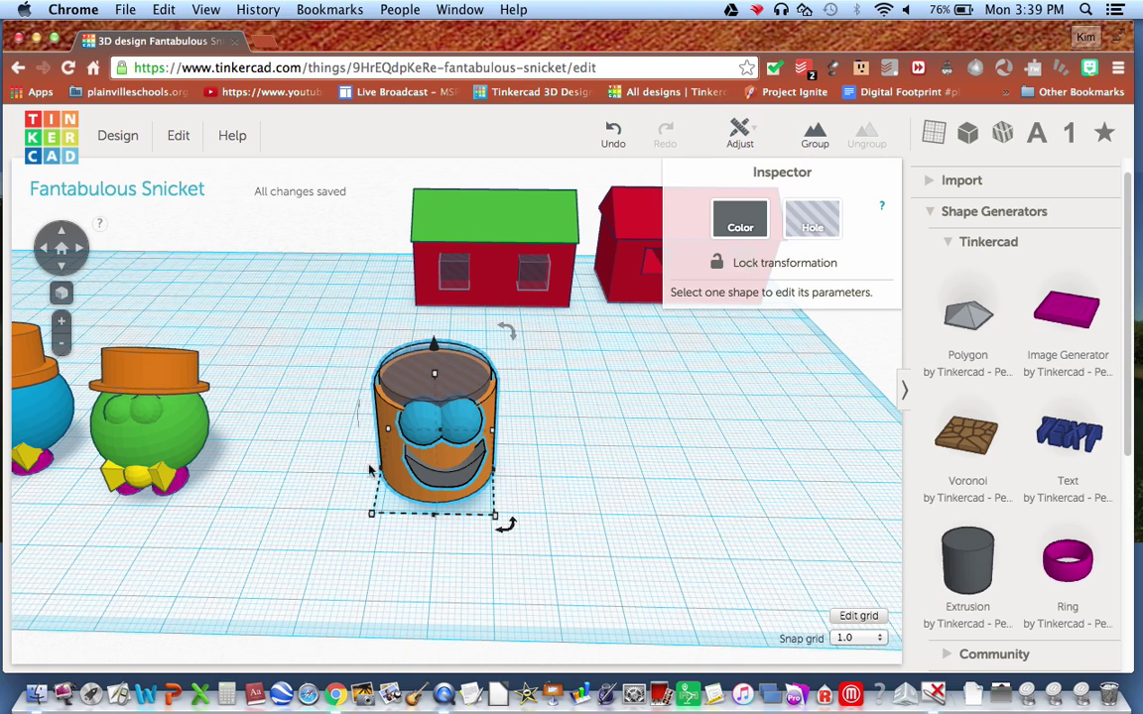
pyautogui.click(814, 139)
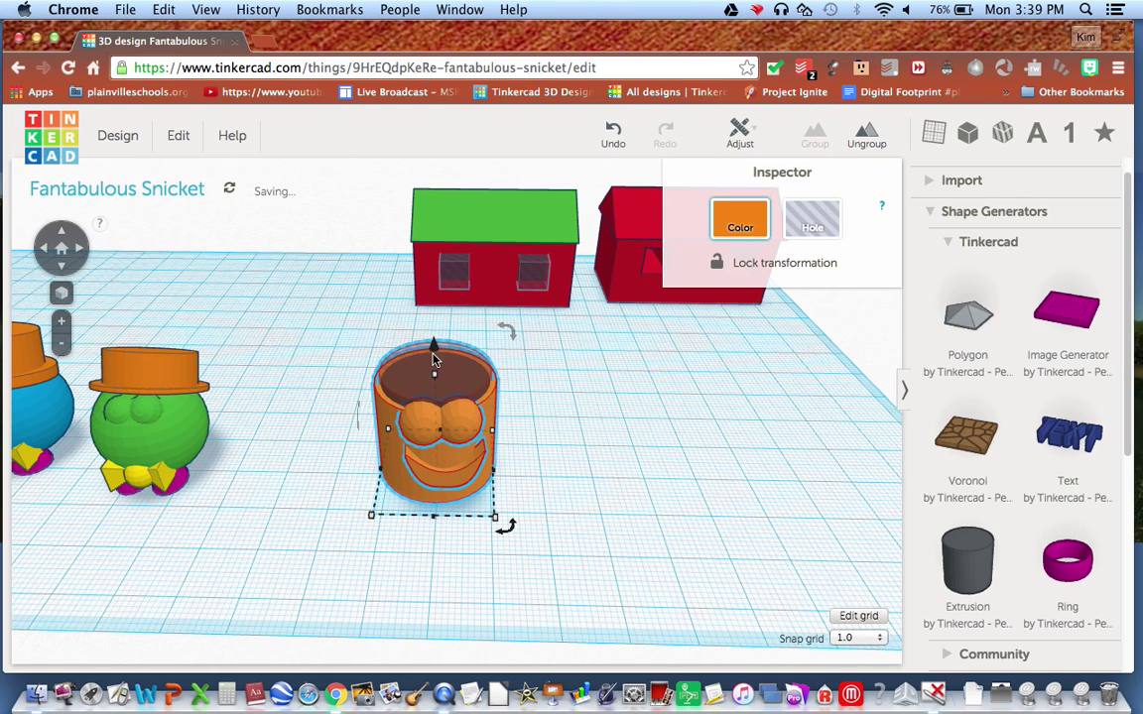
pyautogui.moveTo(529, 501)
pyautogui.mouseDown(button='right')
pyautogui.moveTo(531, 625)
pyautogui.moveTo(548, 523)
pyautogui.moveTo(544, 396)
pyautogui.moveTo(597, 413)
pyautogui.moveTo(523, 456)
pyautogui.moveTo(538, 479)
pyautogui.mouseUp(button='right')
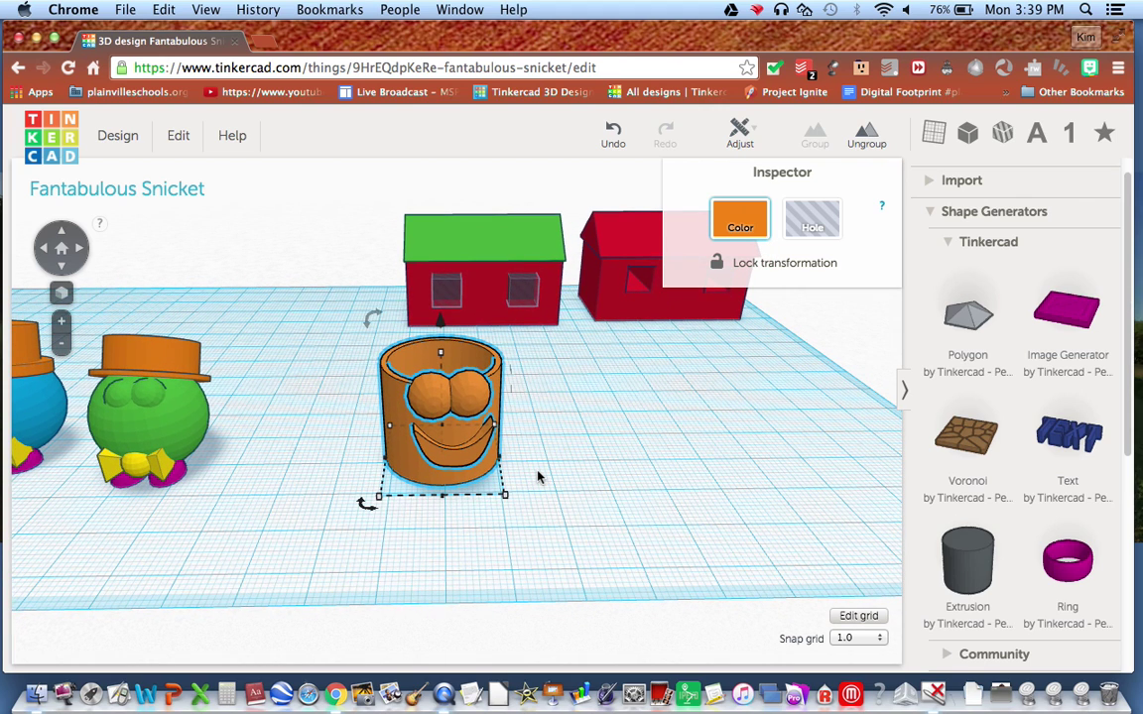